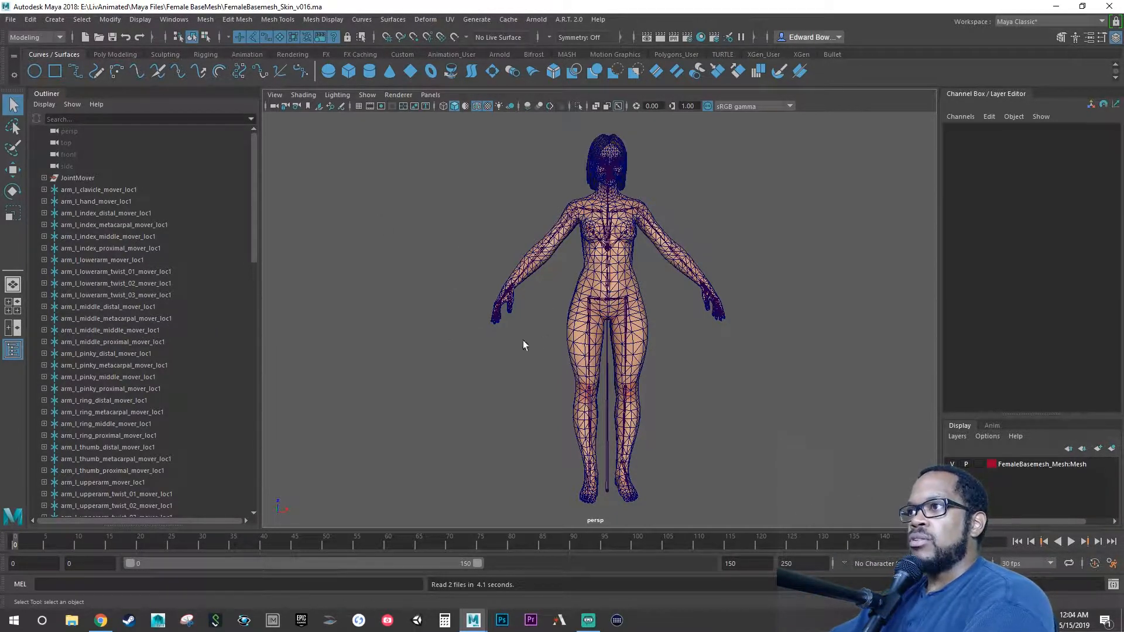
# Step: Unhide the FemaleBasemesh_Underwear mesh so that it shows on the character
pyautogui.scroll(-15, 228, 338)
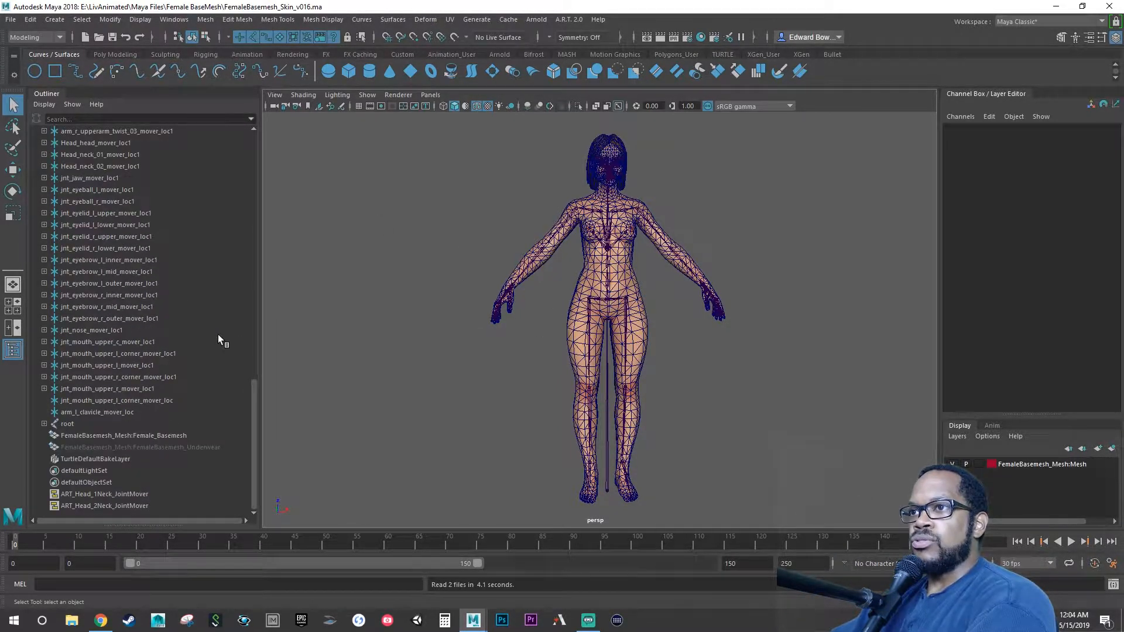
pyautogui.click(117, 448)
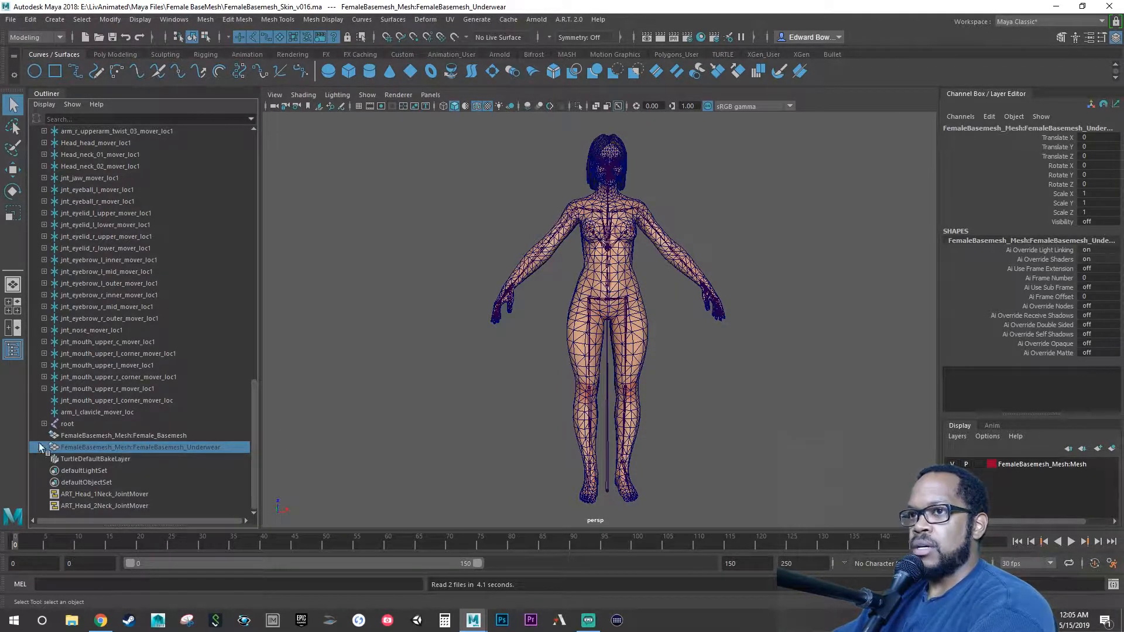
pyautogui.click(11, 351)
pyautogui.click(11, 353)
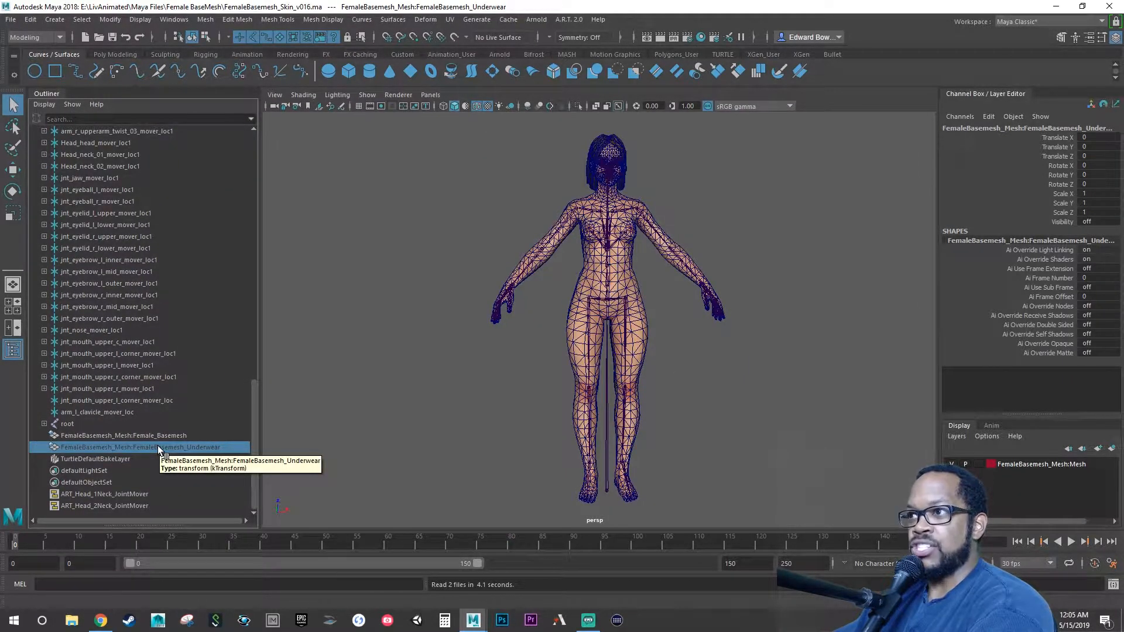
pyautogui.hotkey('shift', 'h')
pyautogui.scroll(2, 606, 264)
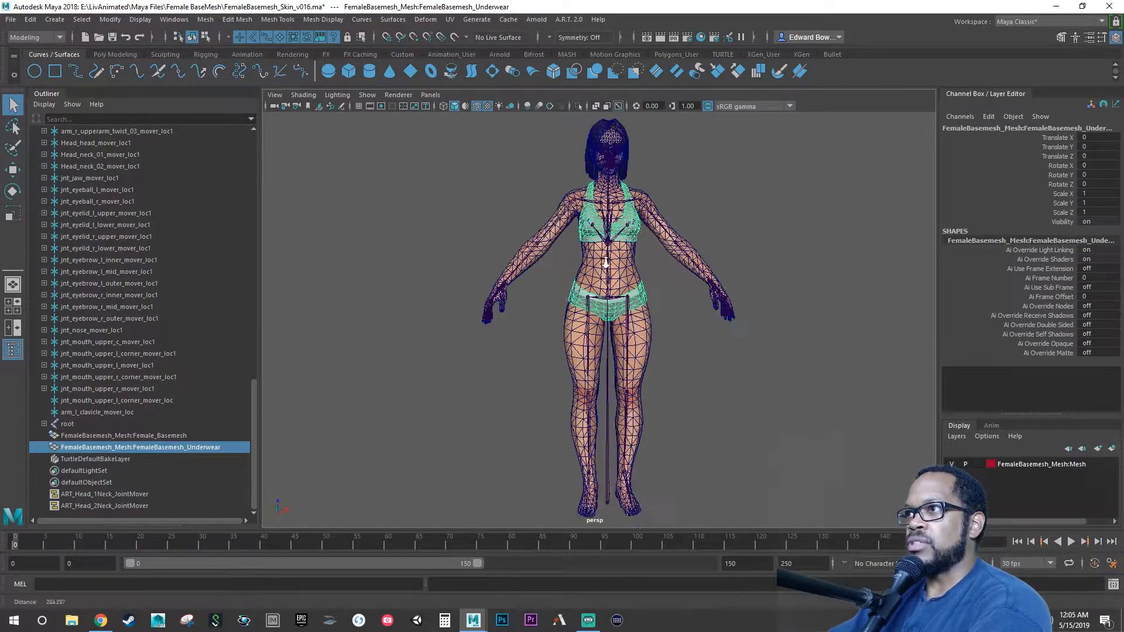
pyautogui.scroll(5, 606, 263)
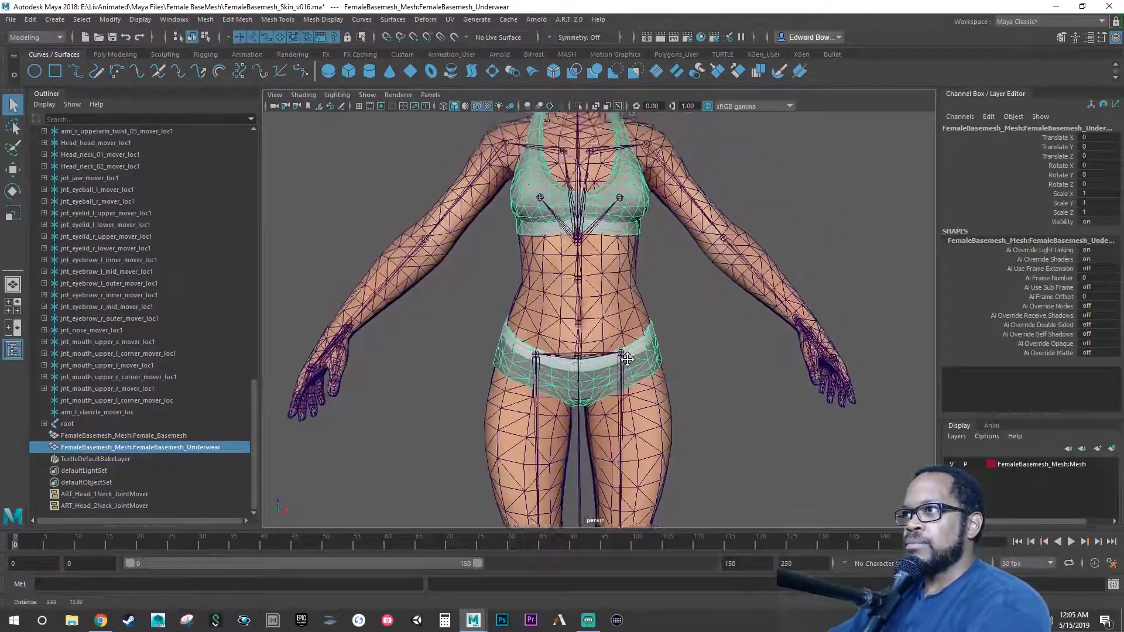
pyautogui.keyDown('alt'); pyautogui.moveTo(627, 359); pyautogui.dragTo(601, 387, button='middle'); pyautogui.keyUp('alt')
pyautogui.keyDown('alt'); pyautogui.moveTo(551, 181); pyautogui.dragTo(553, 257); pyautogui.keyUp('alt')
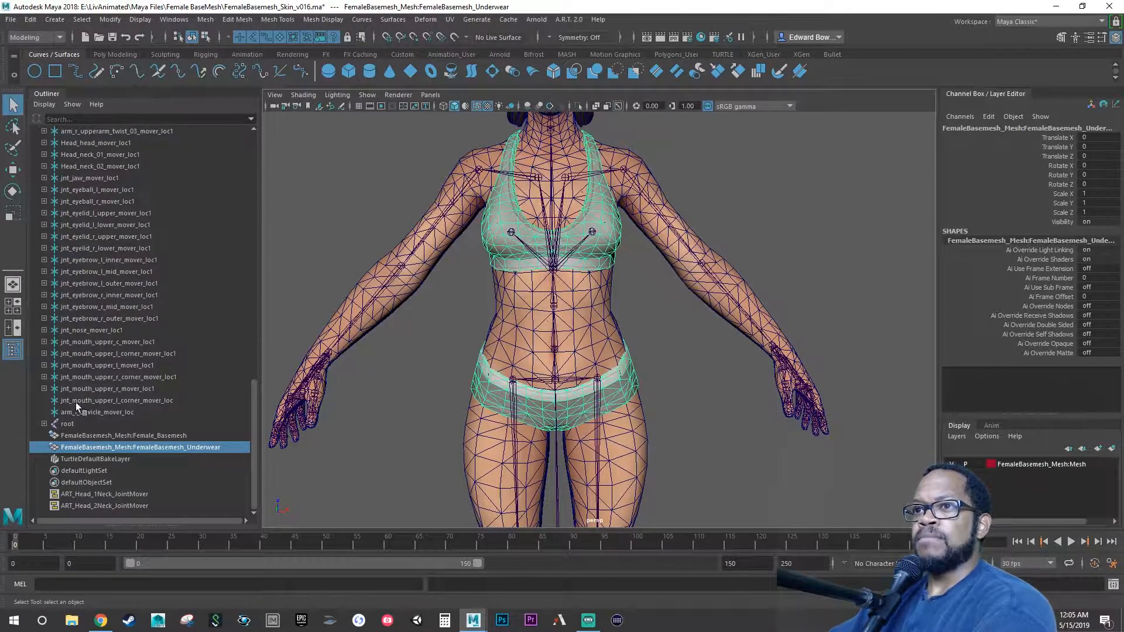
# Step: Bind the FemaleBasemesh_Underwear mesh with Bind Skin to all joints from root through jnt_breast_r
pyautogui.click(45, 424)
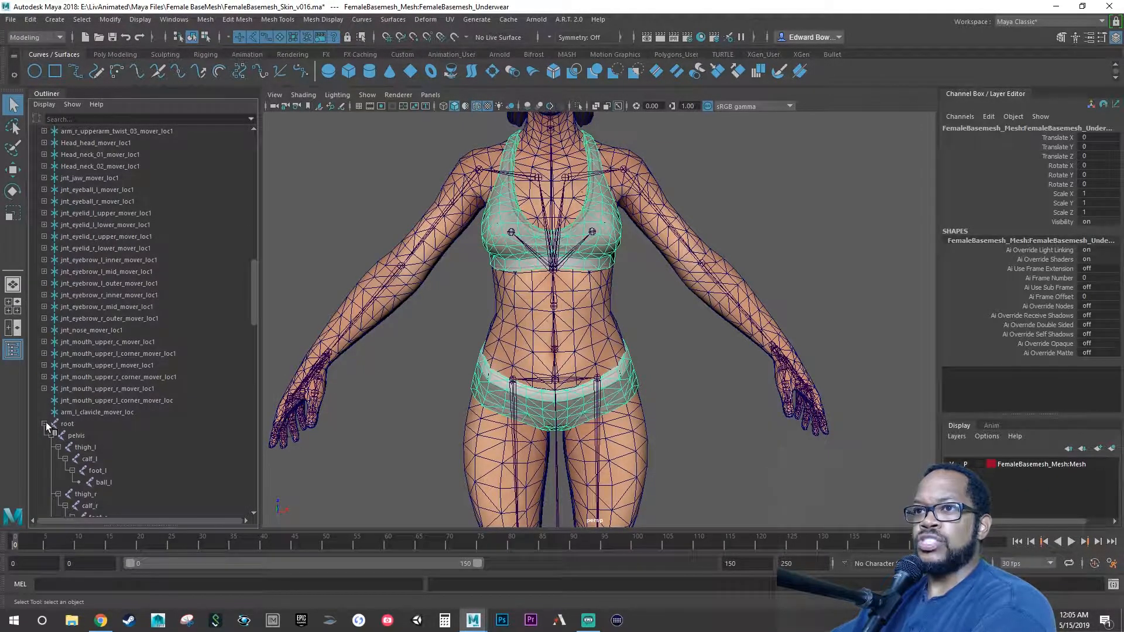
pyautogui.scroll(-5, 85, 420)
pyautogui.click(66, 237)
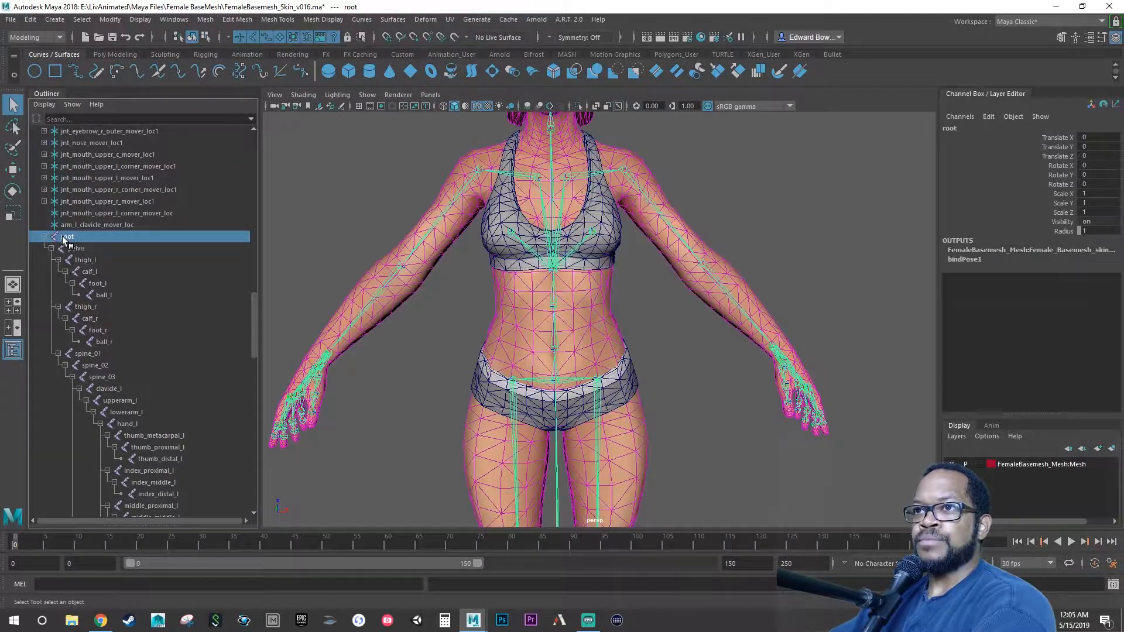
pyautogui.scroll(-20, 155, 312)
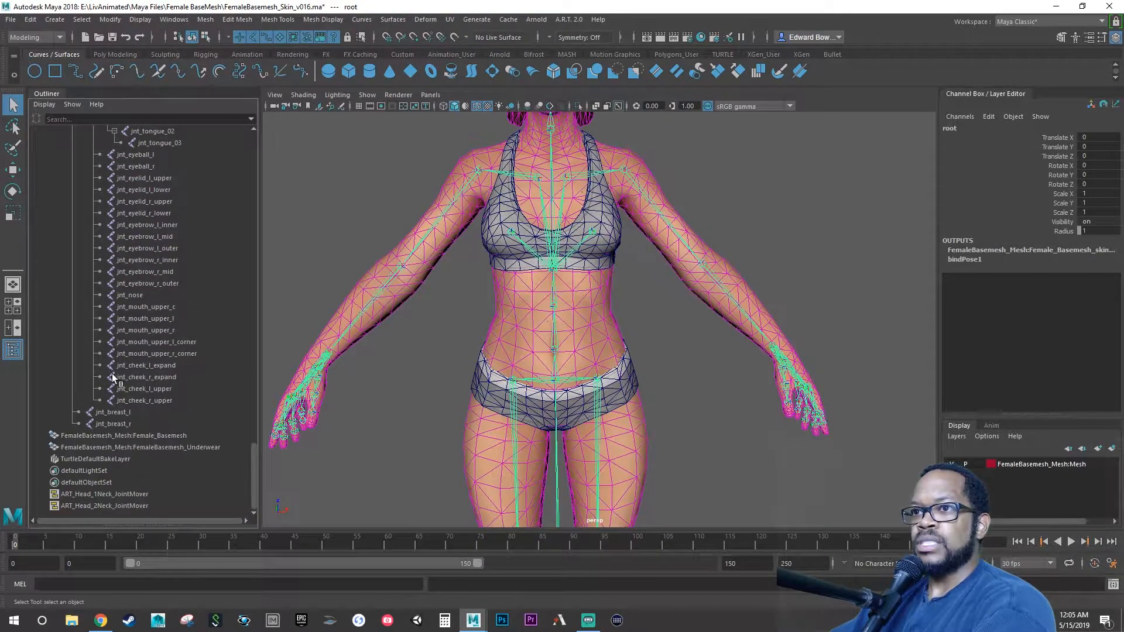
pyautogui.keyDown('shift'); pyautogui.click(121, 424); pyautogui.keyUp('shift')
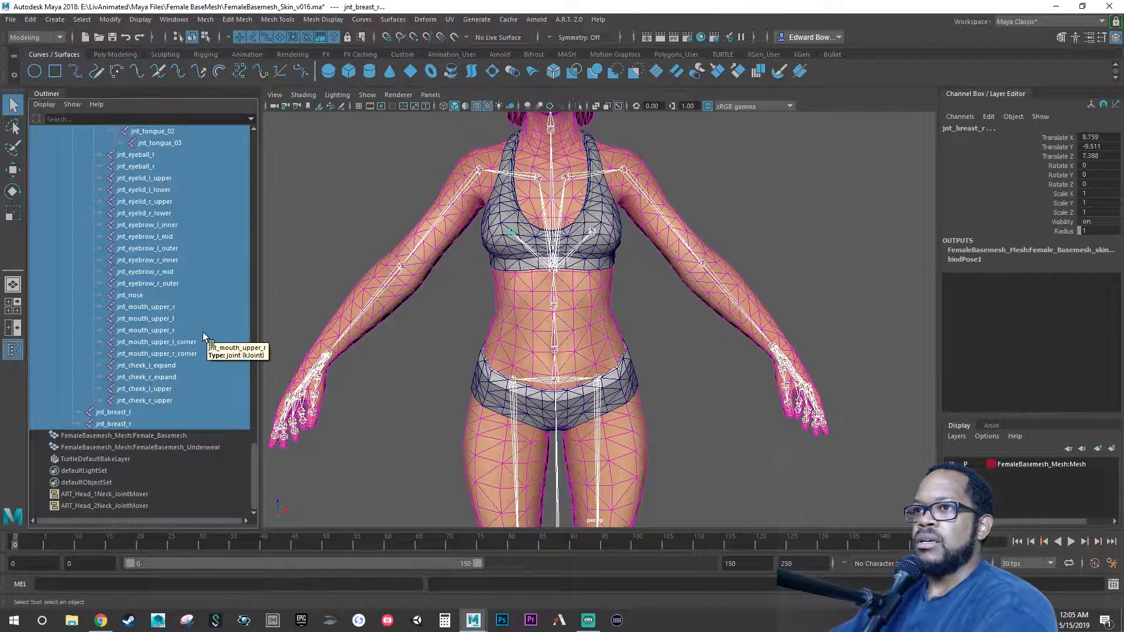
pyautogui.keyDown('ctrl'); pyautogui.click(149, 448); pyautogui.keyUp('ctrl')
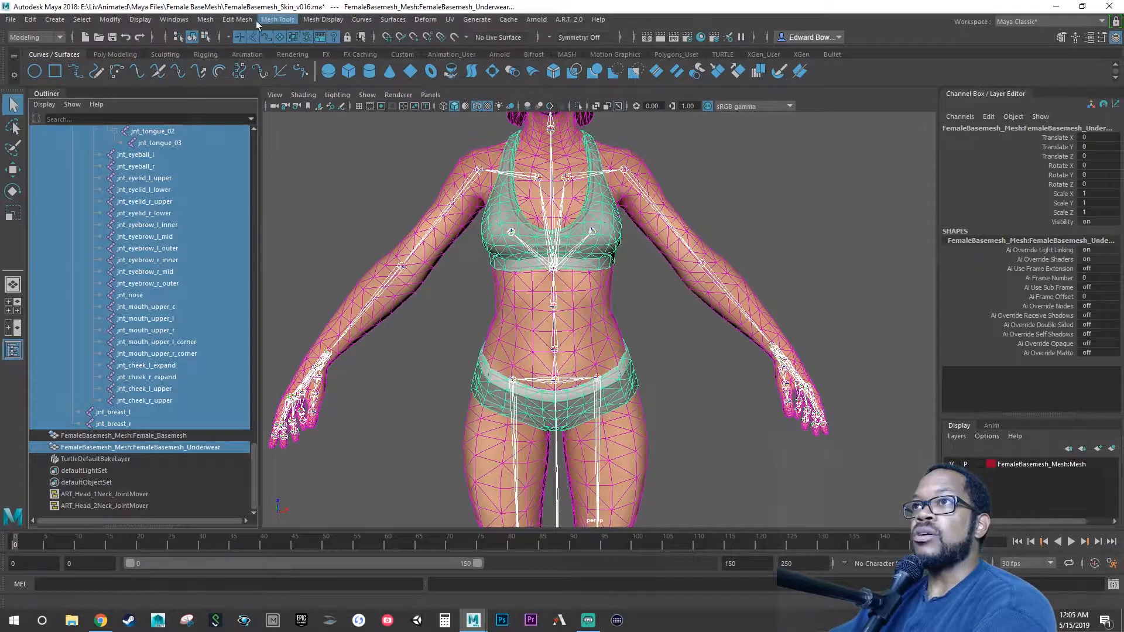
pyautogui.click(61, 37)
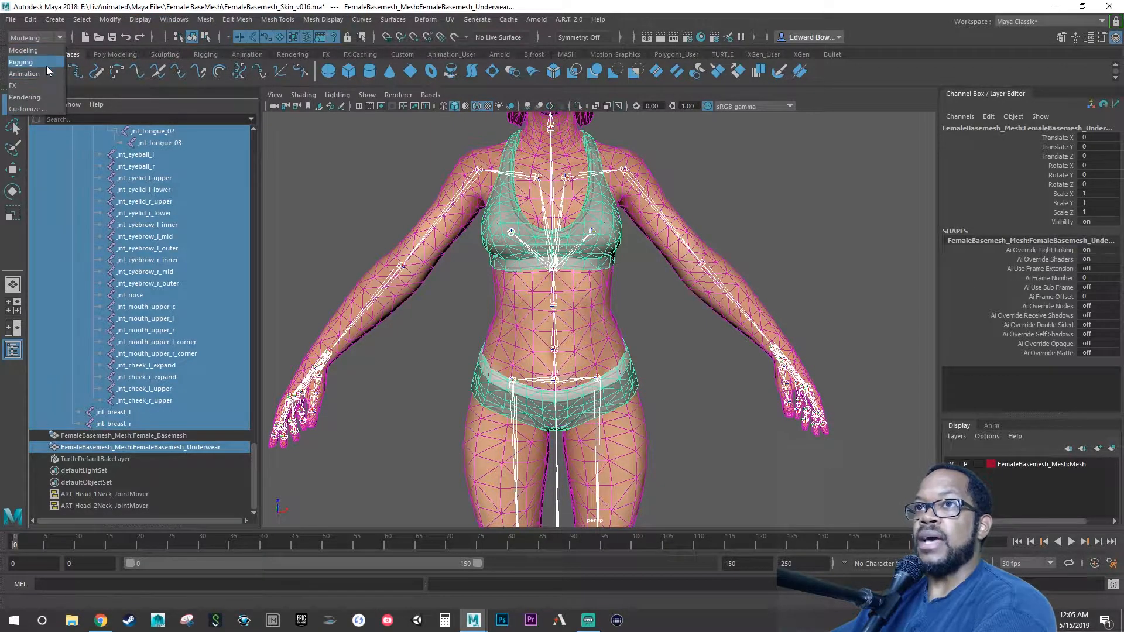
pyautogui.click(47, 64)
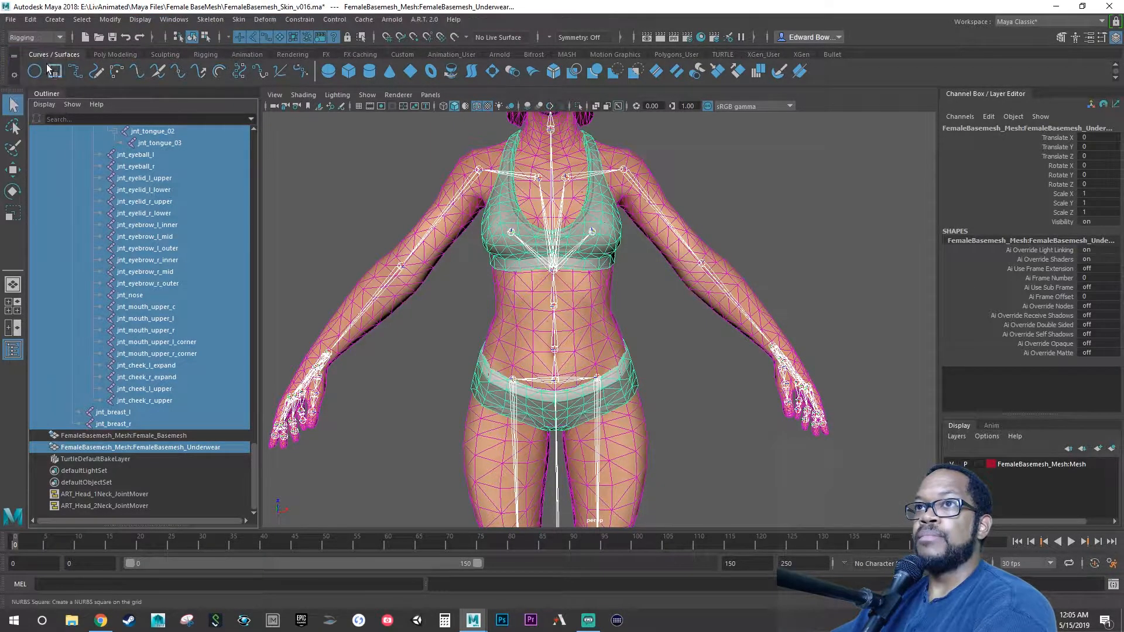
pyautogui.click(237, 21)
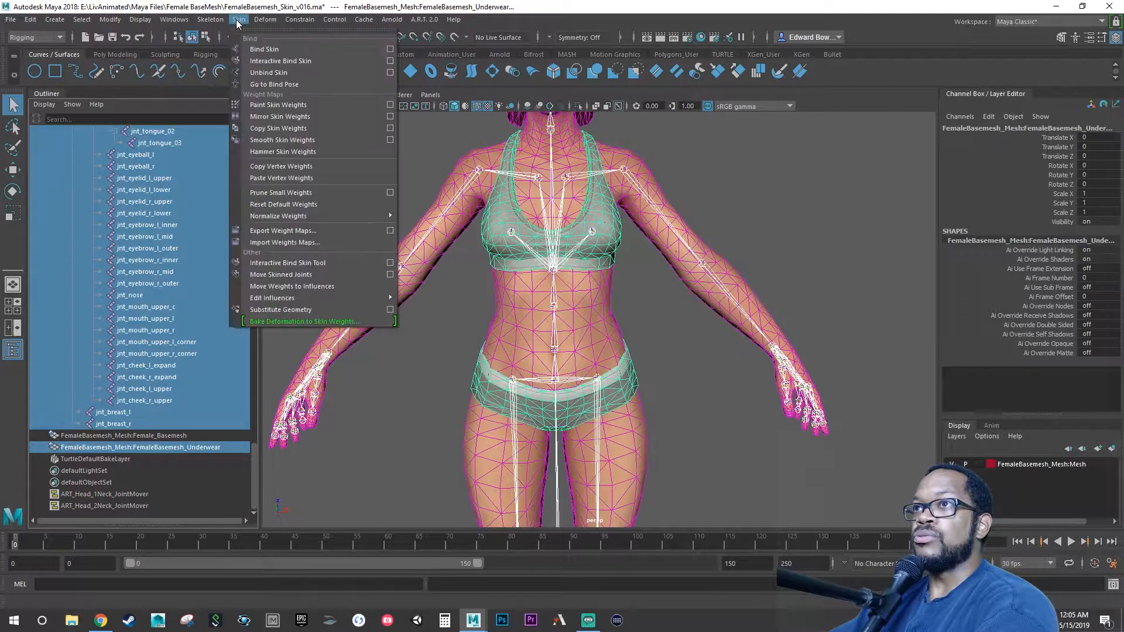
pyautogui.click(267, 50)
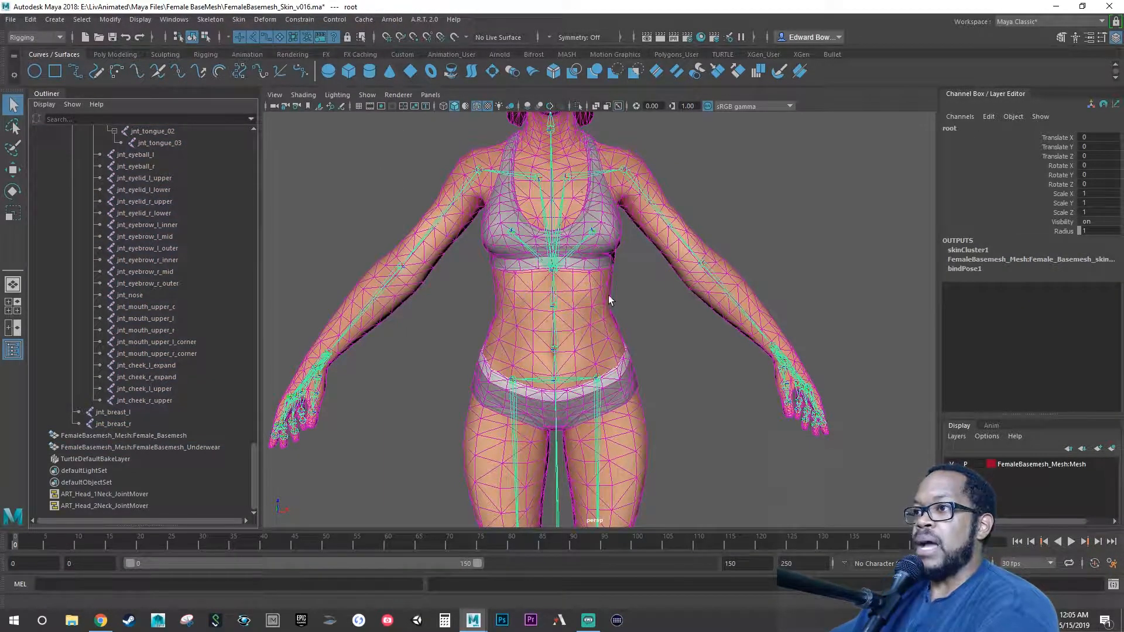
# Step: Select both thigh joints together and activate the Rotate tool for them
pyautogui.scroll(-2, 560, 318)
pyautogui.keyDown('alt'); pyautogui.moveTo(560, 317); pyautogui.dragTo(656, 325); pyautogui.keyUp('alt')
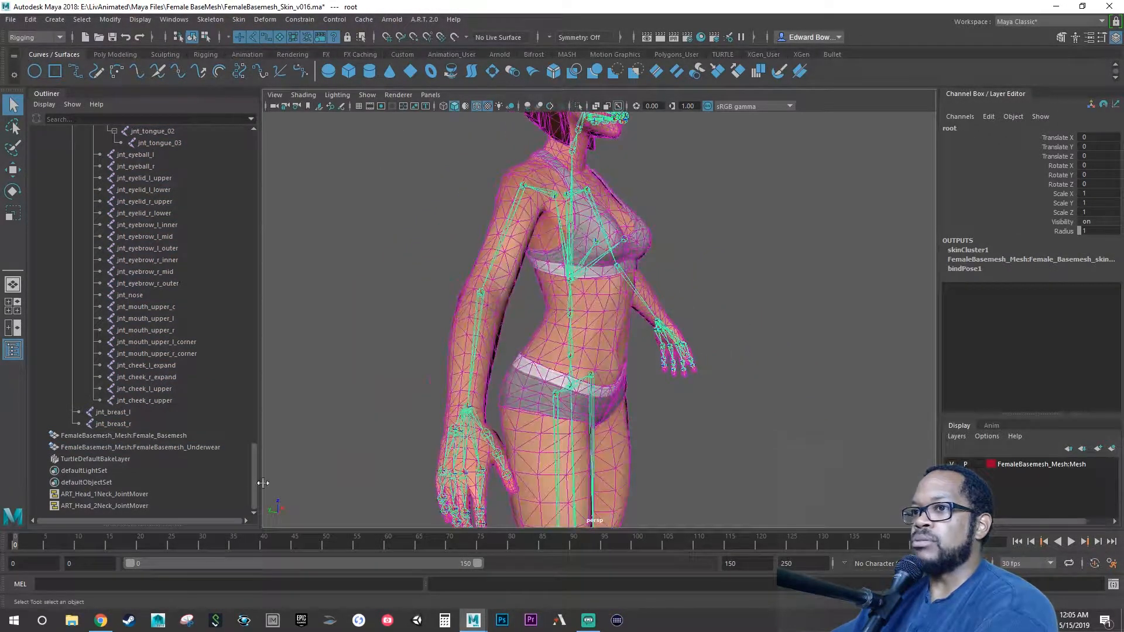
pyautogui.click(47, 544)
pyautogui.moveTo(47, 545); pyautogui.dragTo(15, 543)
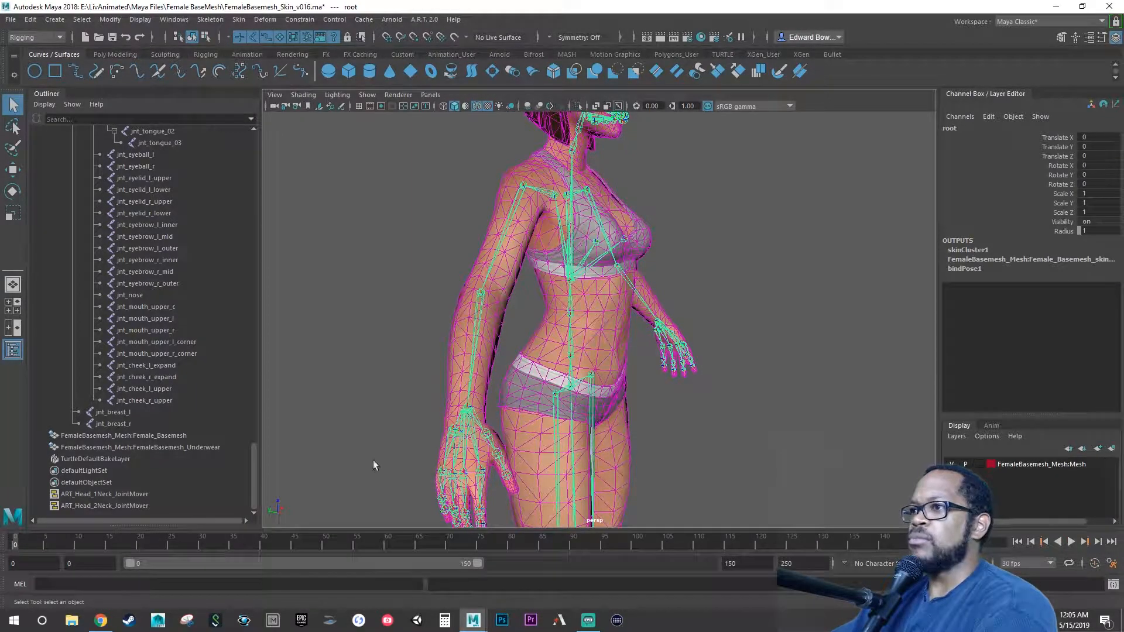
pyautogui.click(556, 409)
pyautogui.keyDown('shift'); pyautogui.click(594, 391); pyautogui.keyUp('shift')
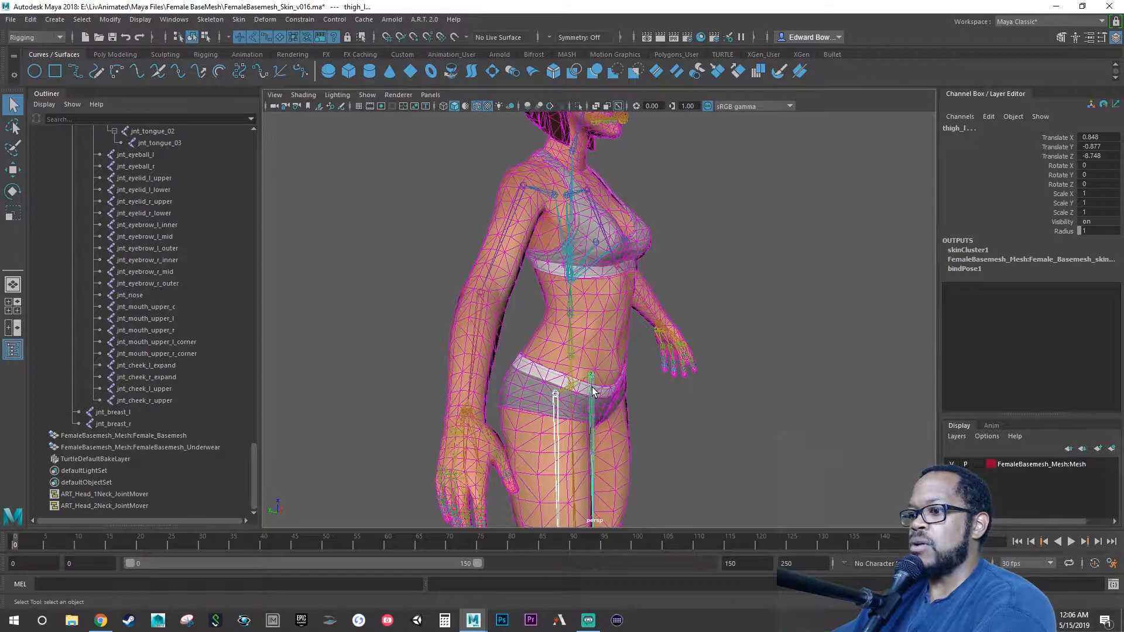
pyautogui.press('e')
# Step: Try rotating both thigh joints to test how the bound underwear deforms, undoing the rotations
pyautogui.moveTo(642, 441); pyautogui.dragTo(662, 372)
pyautogui.moveTo(604, 273); pyautogui.dragTo(614, 308)
pyautogui.hotkey('ctrl', 'z')
pyautogui.keyDown('alt'); pyautogui.moveTo(602, 356); pyautogui.dragTo(650, 387); pyautogui.keyUp('alt')
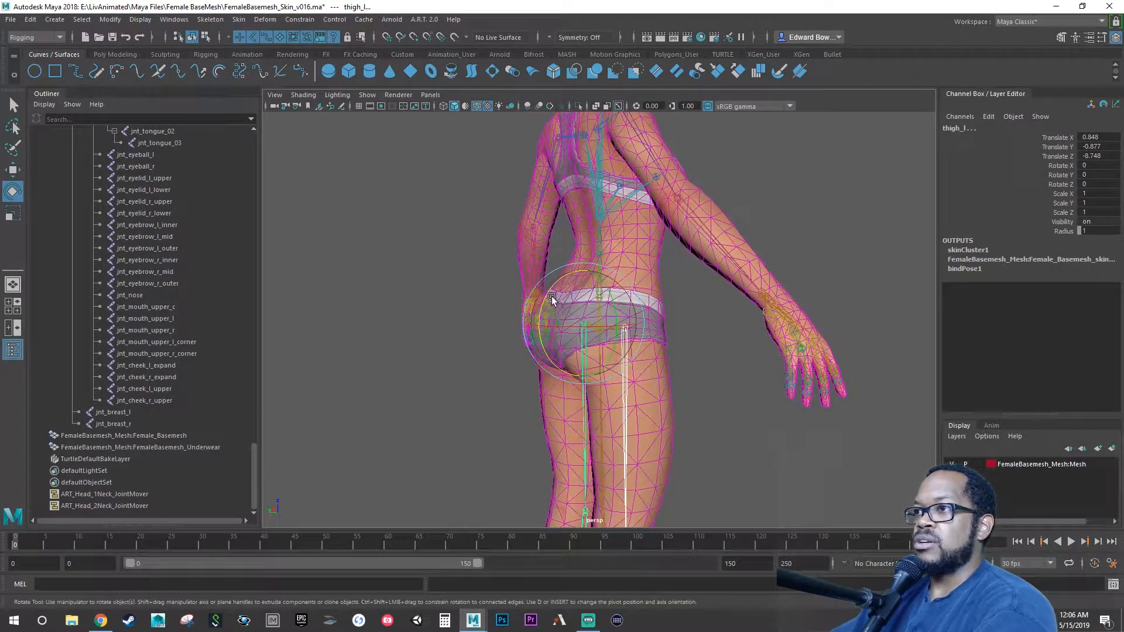
pyautogui.moveTo(551, 298); pyautogui.dragTo(530, 333)
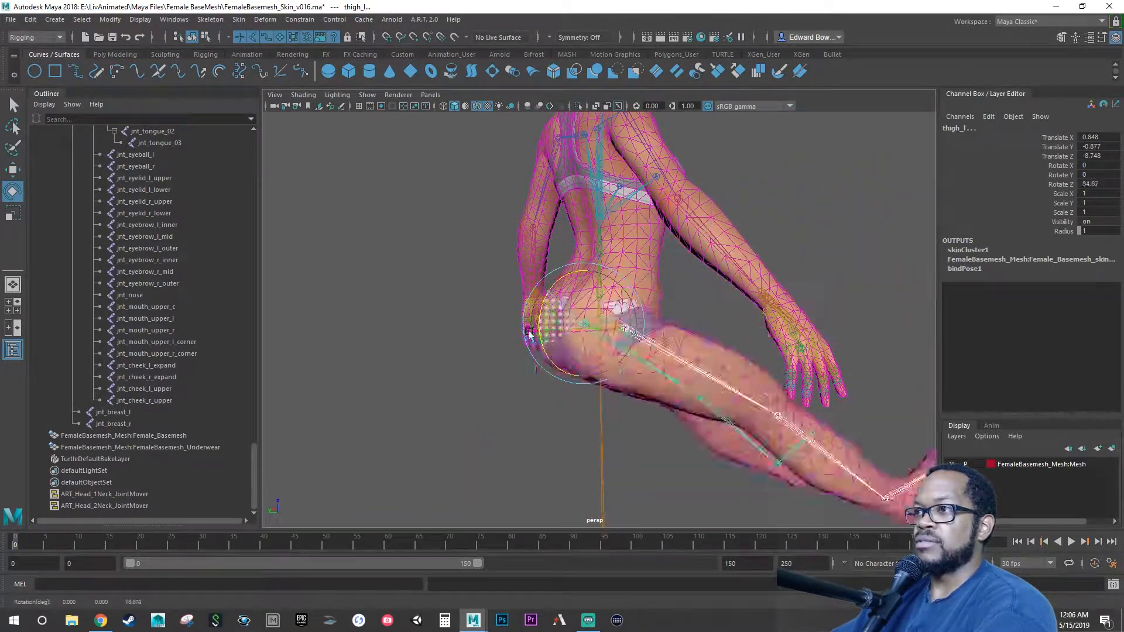
pyautogui.hotkey('ctrl', 'z')
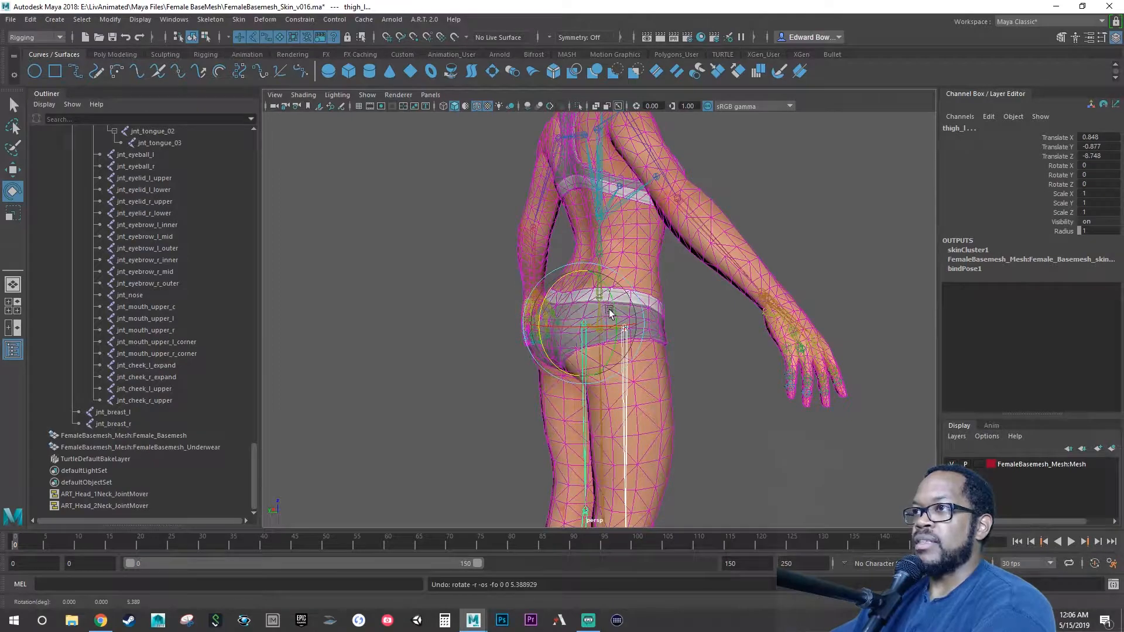
# Step: Set a keyframe on both thigh joints in their unrotated pose at frame 0
pyautogui.keyDown('alt'); pyautogui.moveTo(609, 312); pyautogui.dragTo(571, 331); pyautogui.keyUp('alt')
pyautogui.keyDown('alt'); pyautogui.moveTo(571, 331); pyautogui.dragTo(645, 344, button='right'); pyautogui.keyUp('alt')
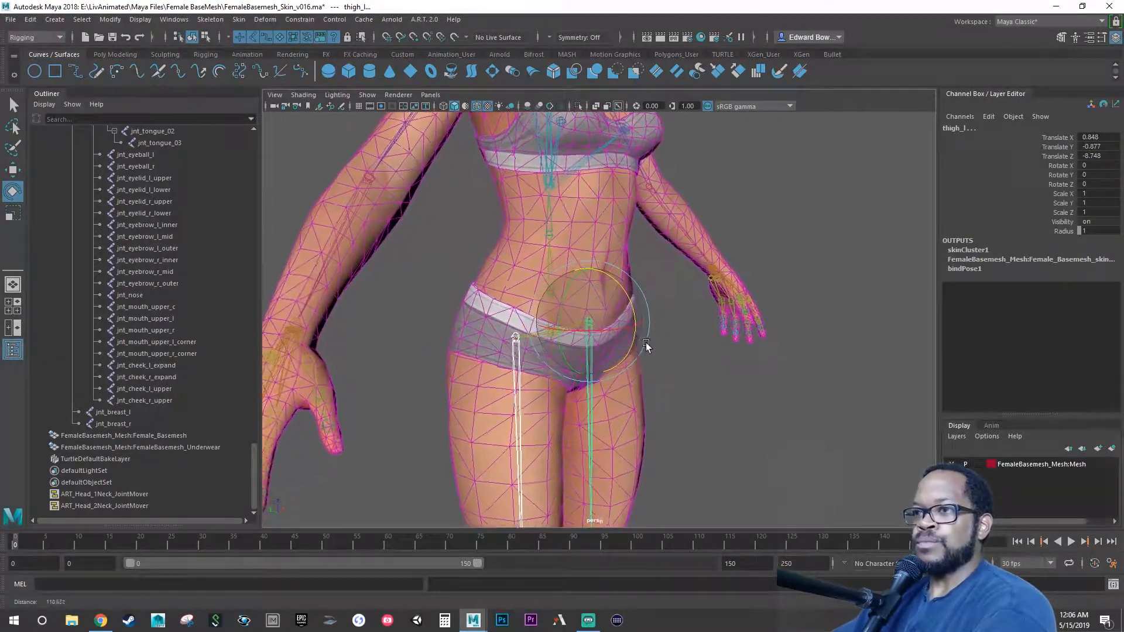
pyautogui.keyDown('alt'); pyautogui.moveTo(593, 354); pyautogui.dragTo(623, 375, button='middle'); pyautogui.keyUp('alt')
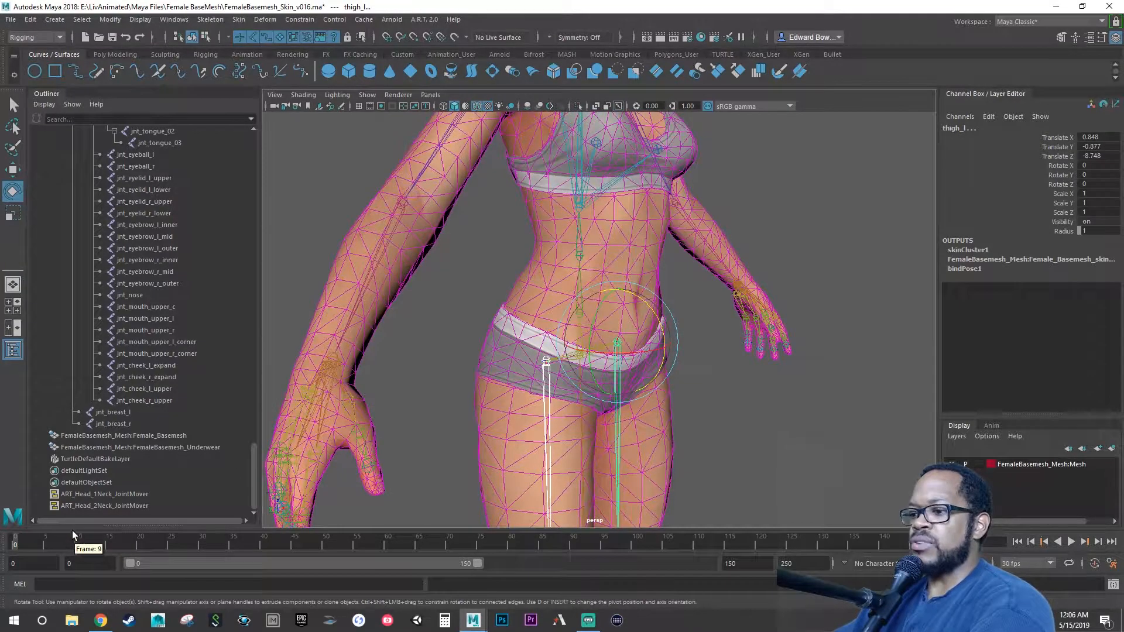
pyautogui.keyDown('alt'); pyautogui.moveTo(455, 501); pyautogui.dragTo(464, 495); pyautogui.keyUp('alt')
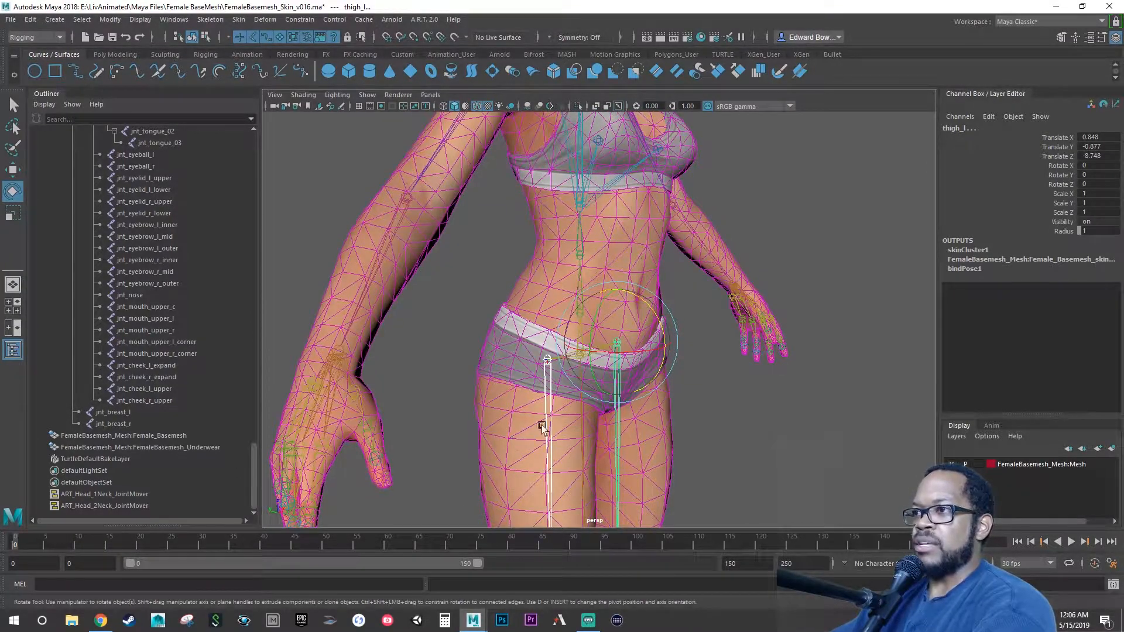
pyautogui.press('s')
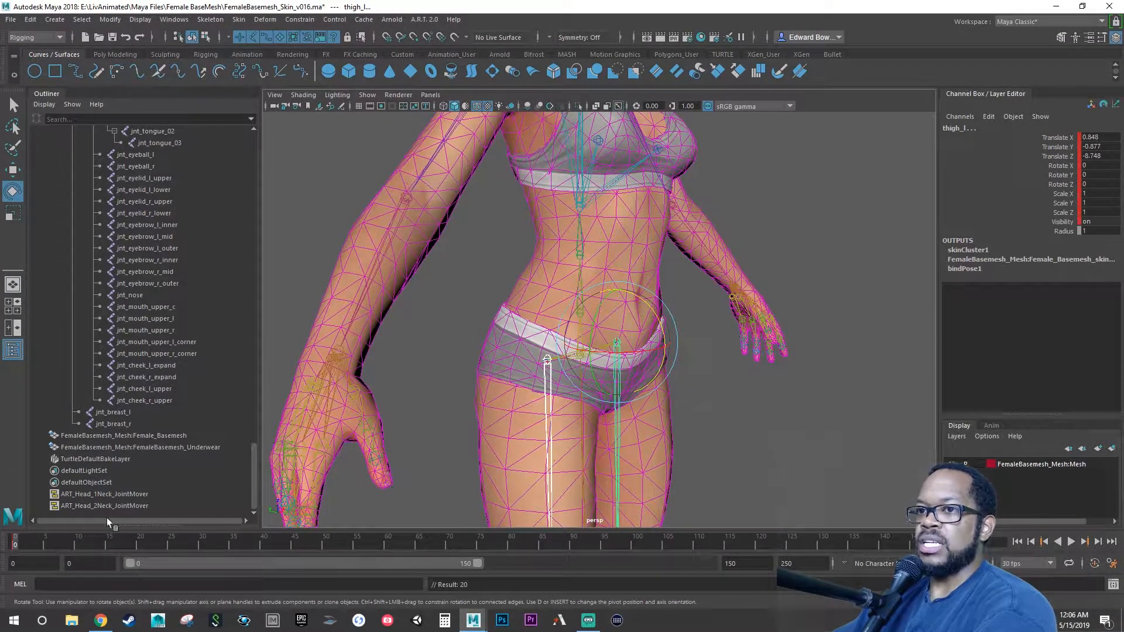
# Step: At frame 30, raise both thighs forward to about 91 degrees in Rotate Z and set a keyframe
pyautogui.click(202, 542)
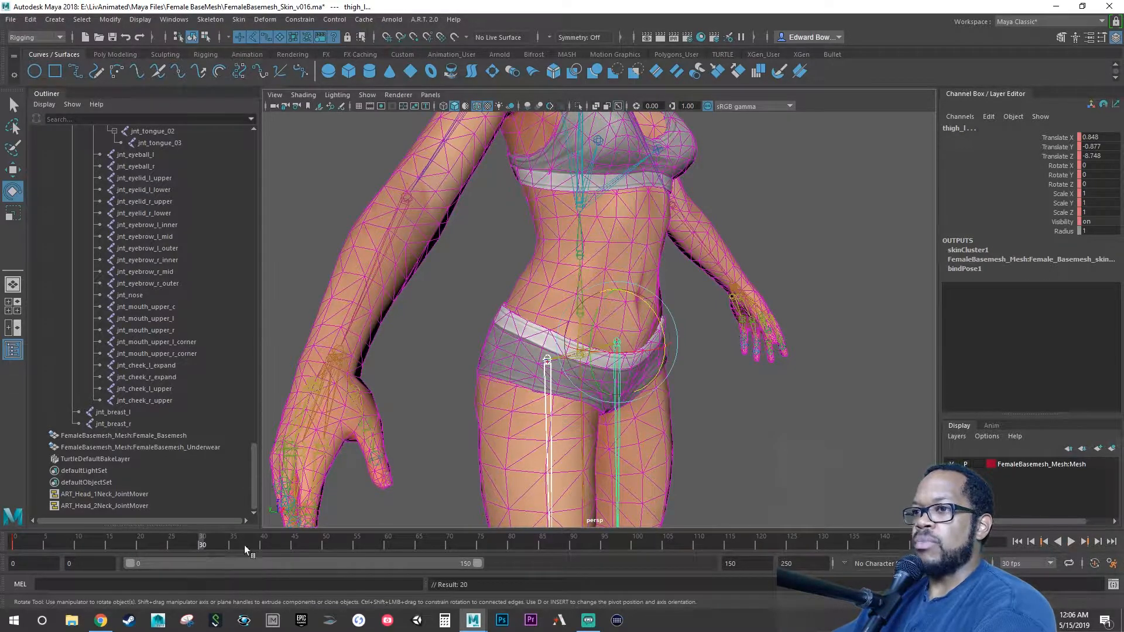
pyautogui.moveTo(580, 321)
pyautogui.mouseDown()
pyautogui.moveTo(572, 293)
pyautogui.moveTo(598, 319)
pyautogui.moveTo(580, 303)
pyautogui.mouseUp()
pyautogui.press('s')
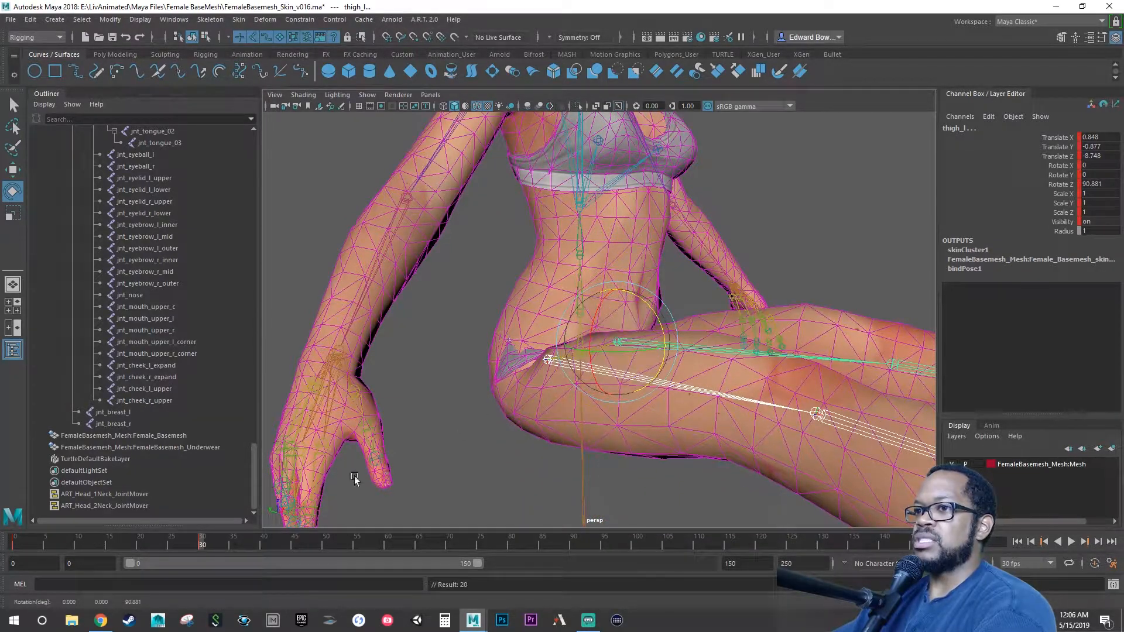
# Step: At frame 60, swing both thighs backward to about -32.5 degrees in Rotate Z and set a keyframe
pyautogui.moveTo(203, 546); pyautogui.dragTo(295, 548)
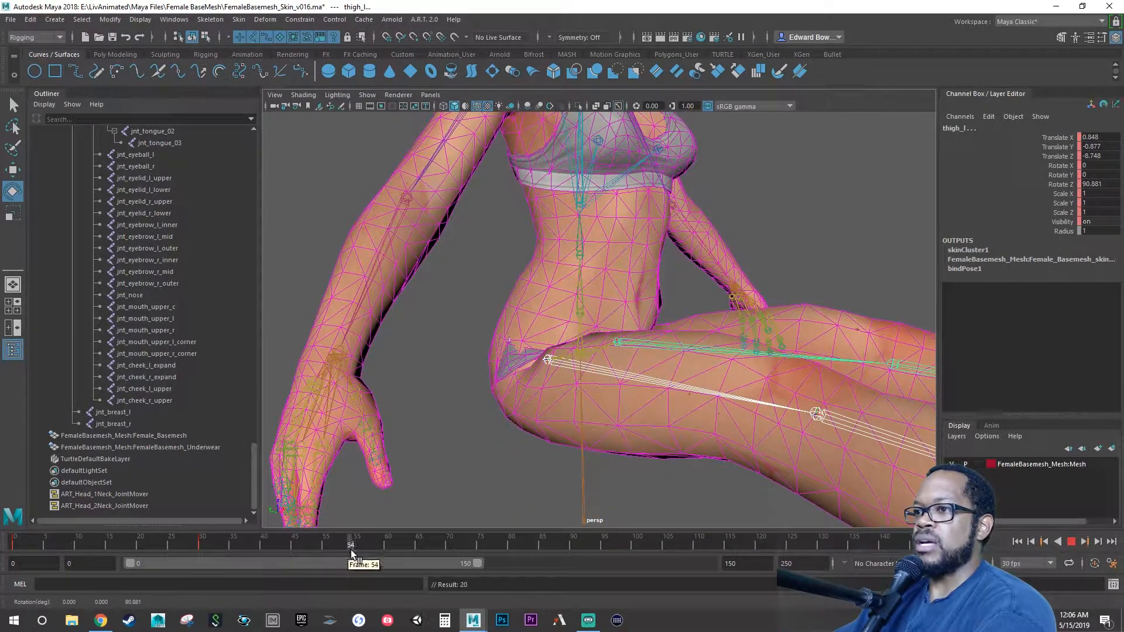
pyautogui.moveTo(382, 556); pyautogui.dragTo(388, 550)
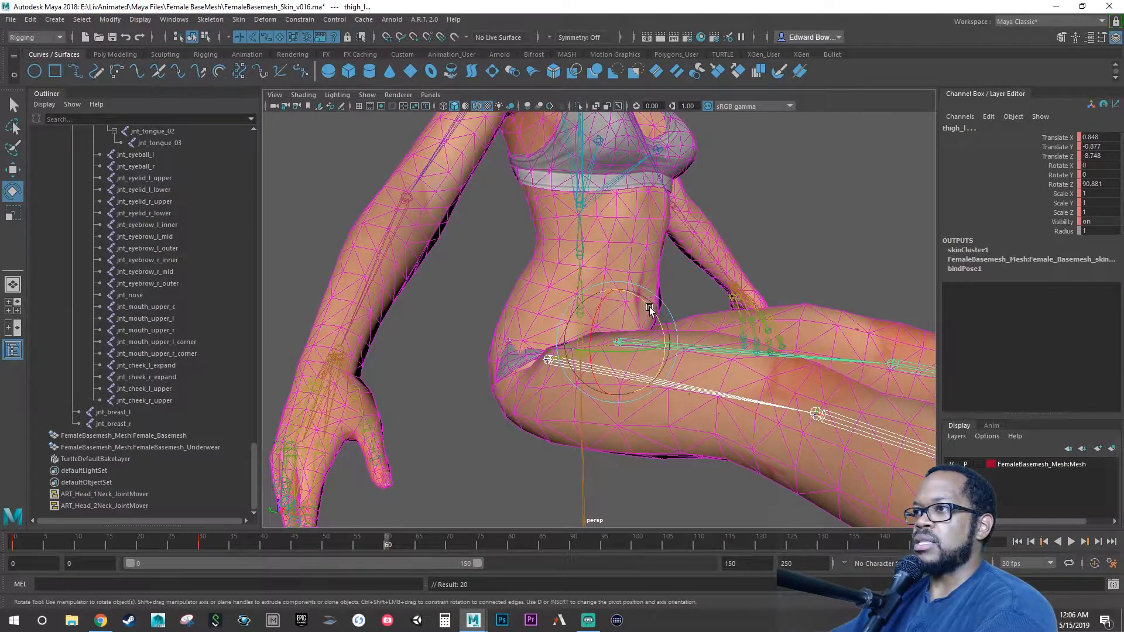
pyautogui.moveTo(648, 311); pyautogui.dragTo(781, 414)
pyautogui.moveTo(559, 320); pyautogui.dragTo(468, 403)
pyautogui.press('s')
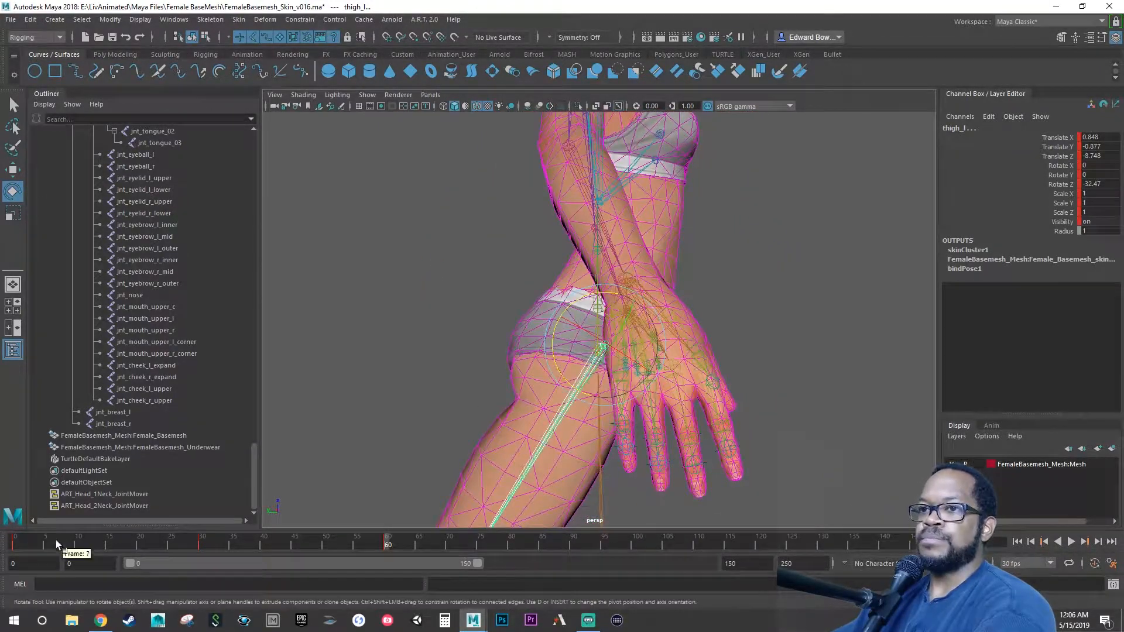
# Step: Return the timeline to frame 0 and select only the underwear mesh
pyautogui.moveTo(55, 542); pyautogui.dragTo(1, 543)
pyautogui.keyDown('alt'); pyautogui.moveTo(439, 401); pyautogui.dragTo(464, 381); pyautogui.keyUp('alt')
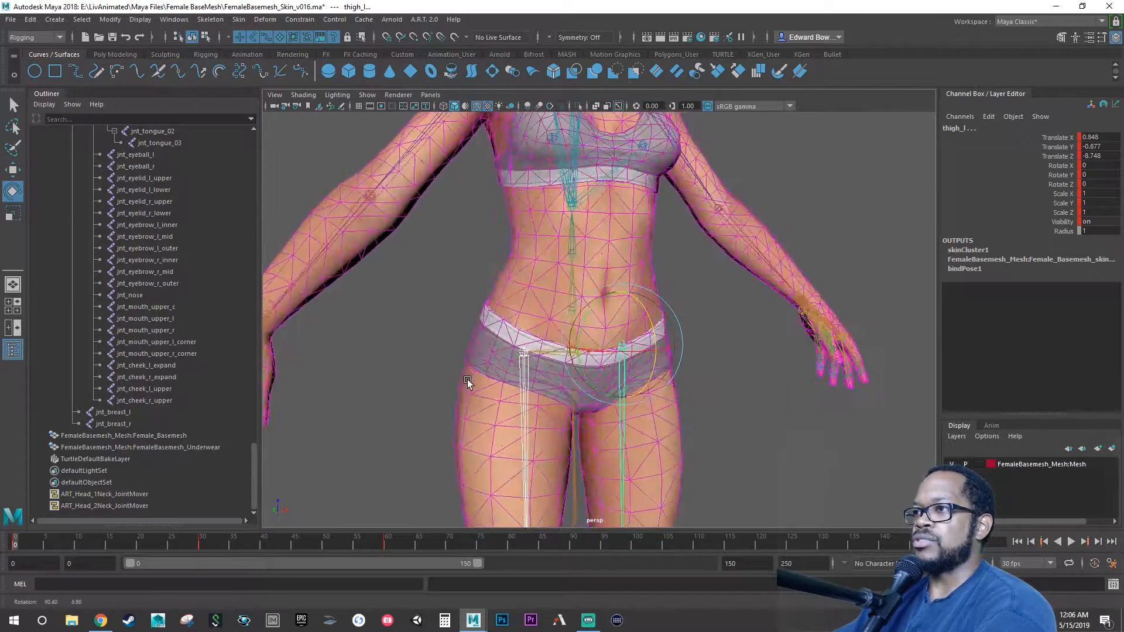
pyautogui.click(703, 340)
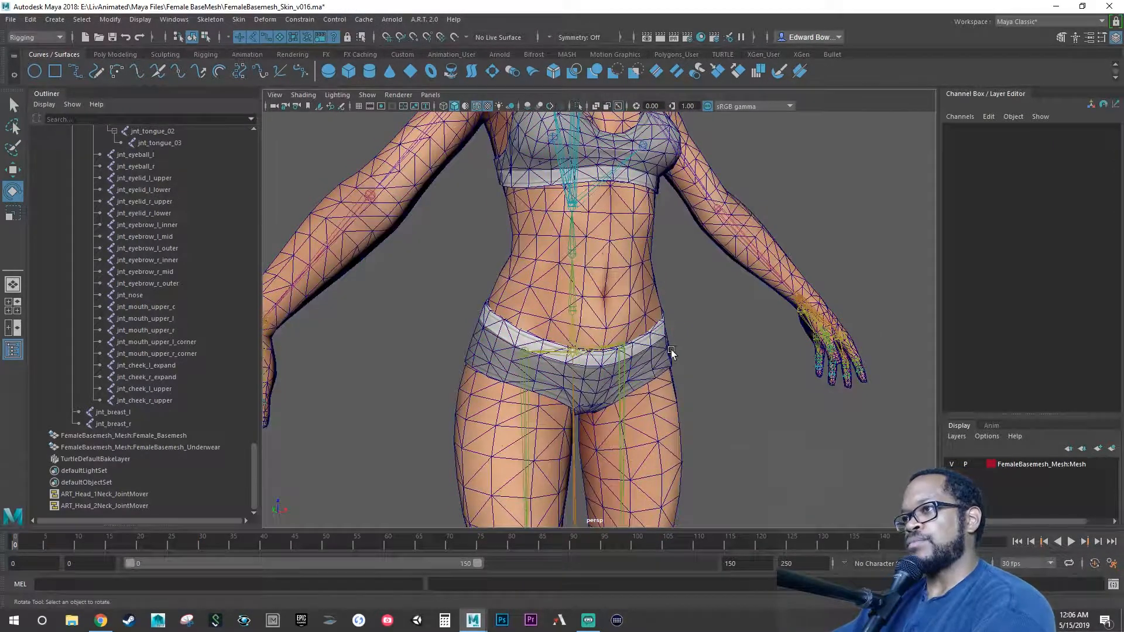
pyautogui.click(667, 352)
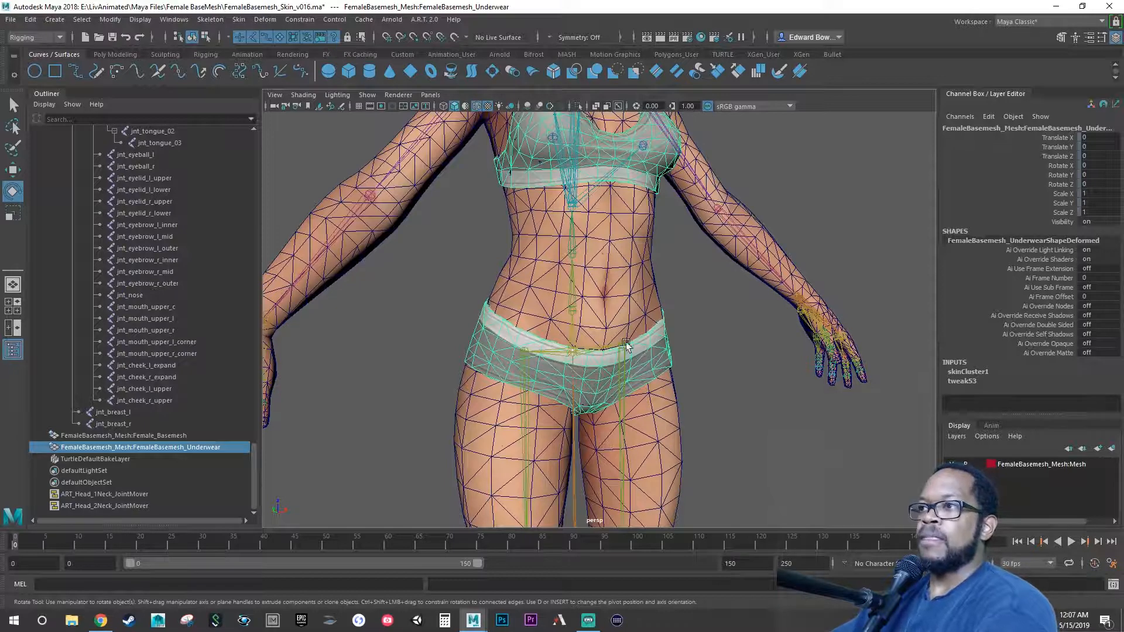
# Step: Save the scene as a new version named FemaleBasemesh_Skin_v017.ma
pyautogui.click(10, 20)
pyautogui.click(41, 78)
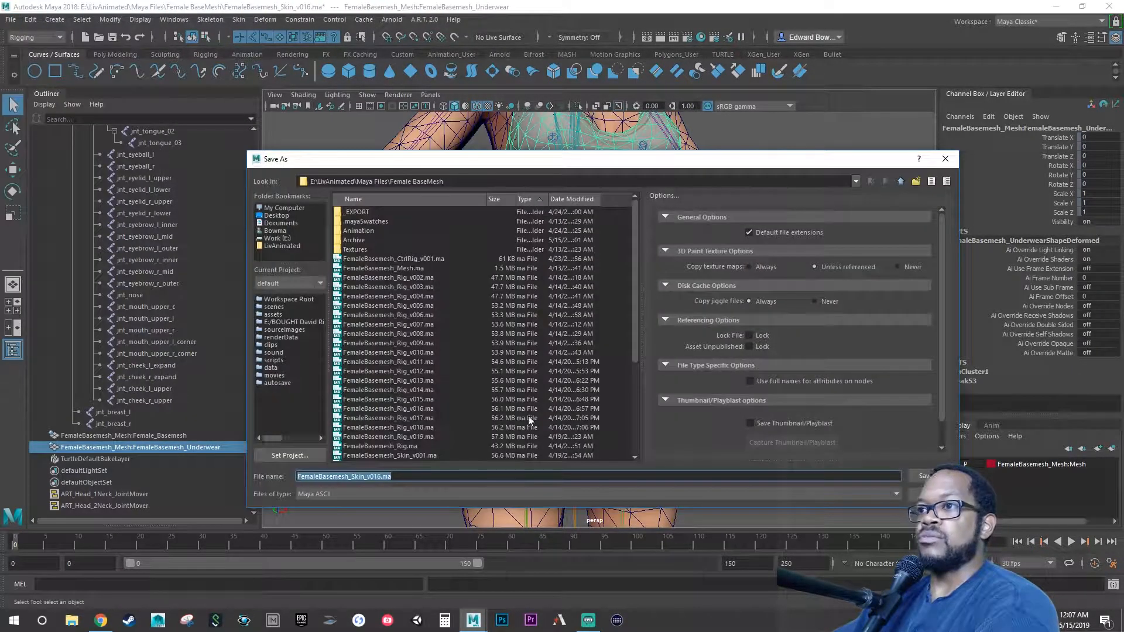
pyautogui.click(378, 477)
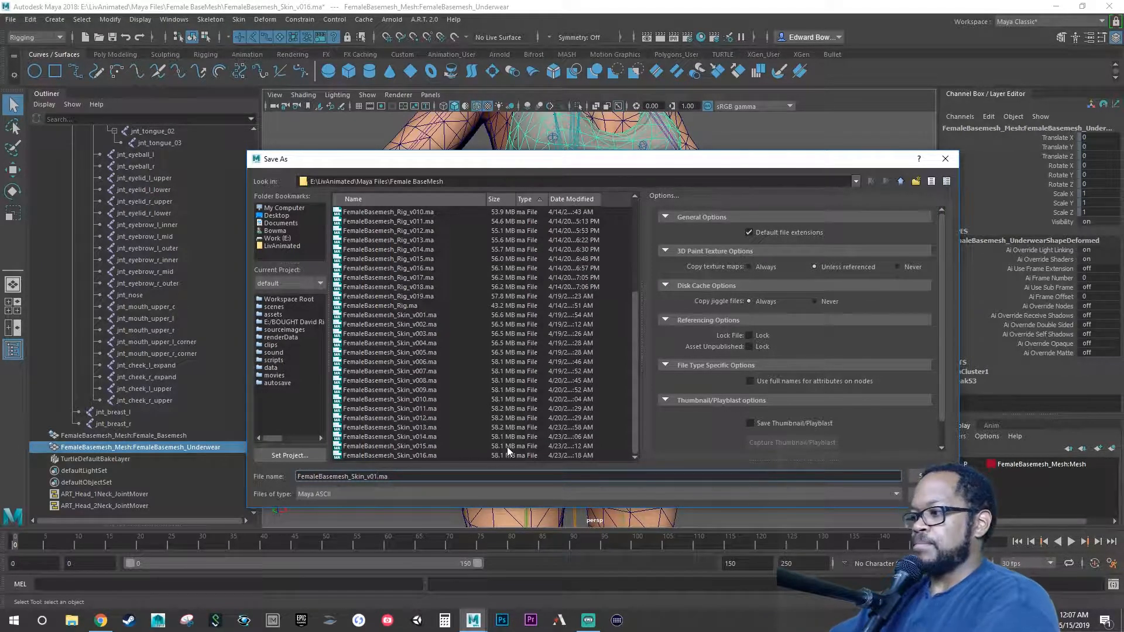
pyautogui.write('7')
pyautogui.press('Return')
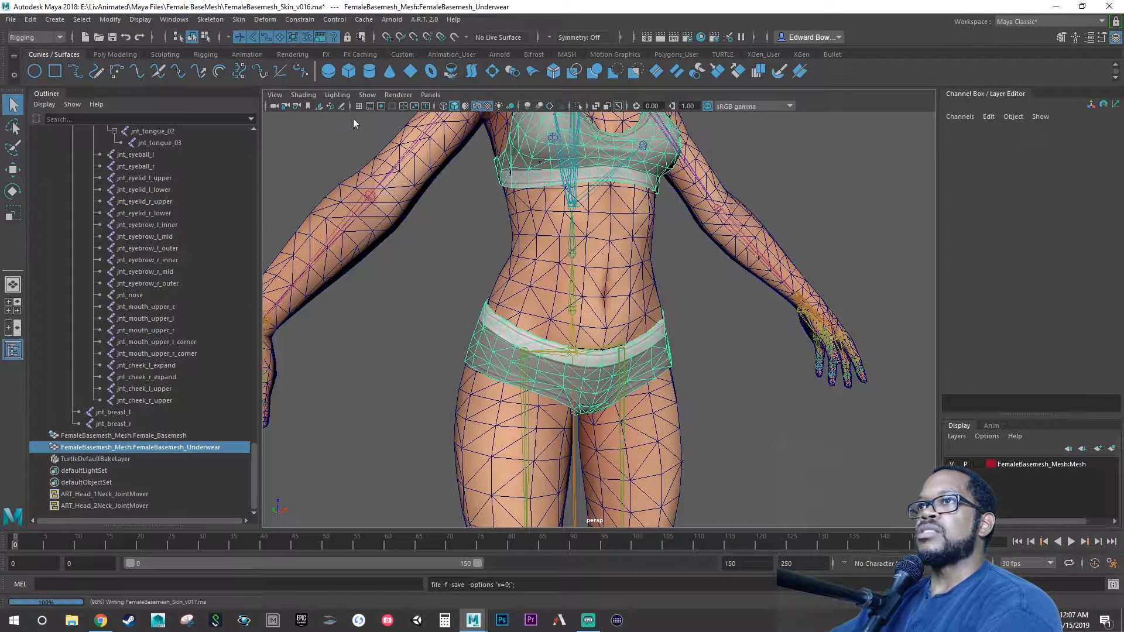
pyautogui.press('e')
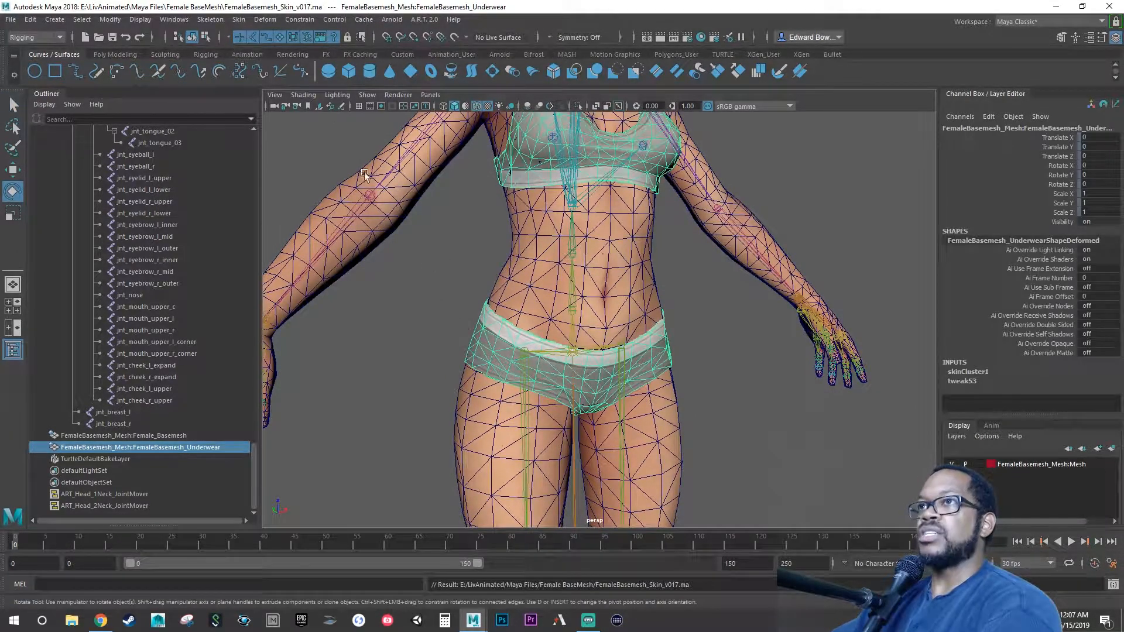
# Step: Start Paint Skin Weights on the underwear mesh, hide the Outliner, and show the tool settings clear of the hips
pyautogui.click(238, 19)
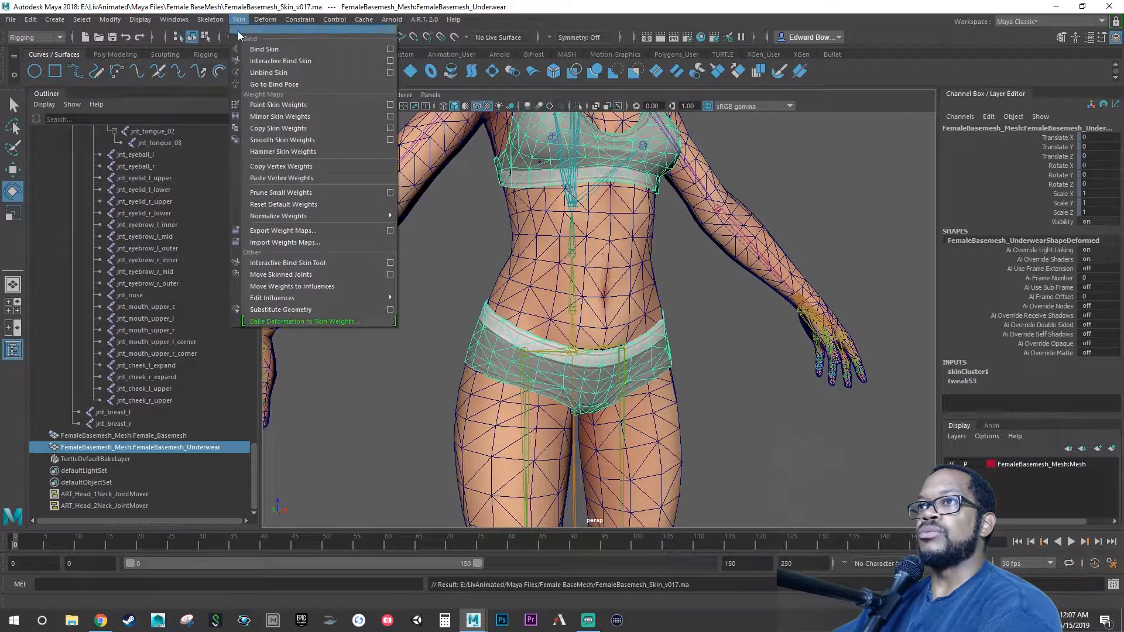
pyautogui.click(297, 106)
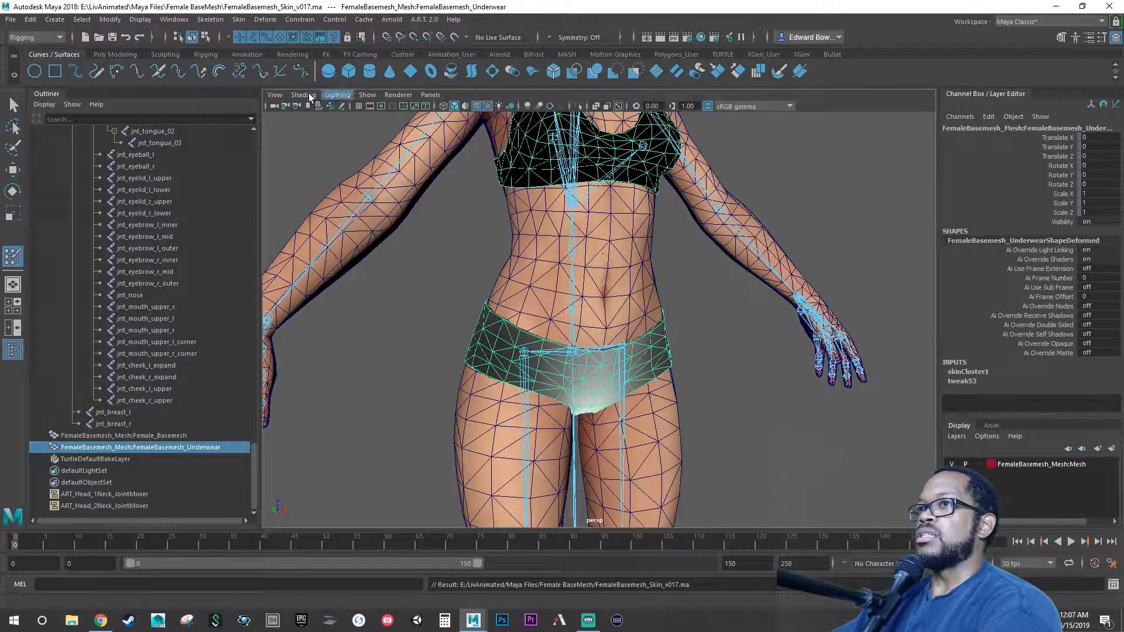
pyautogui.click(13, 350)
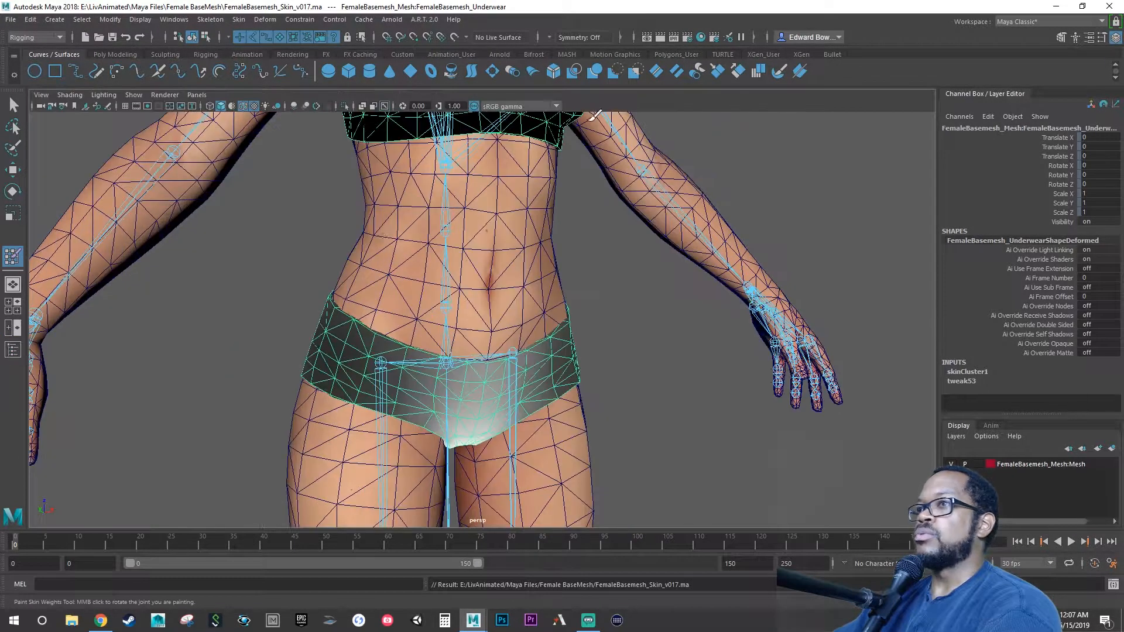
pyautogui.click(1101, 38)
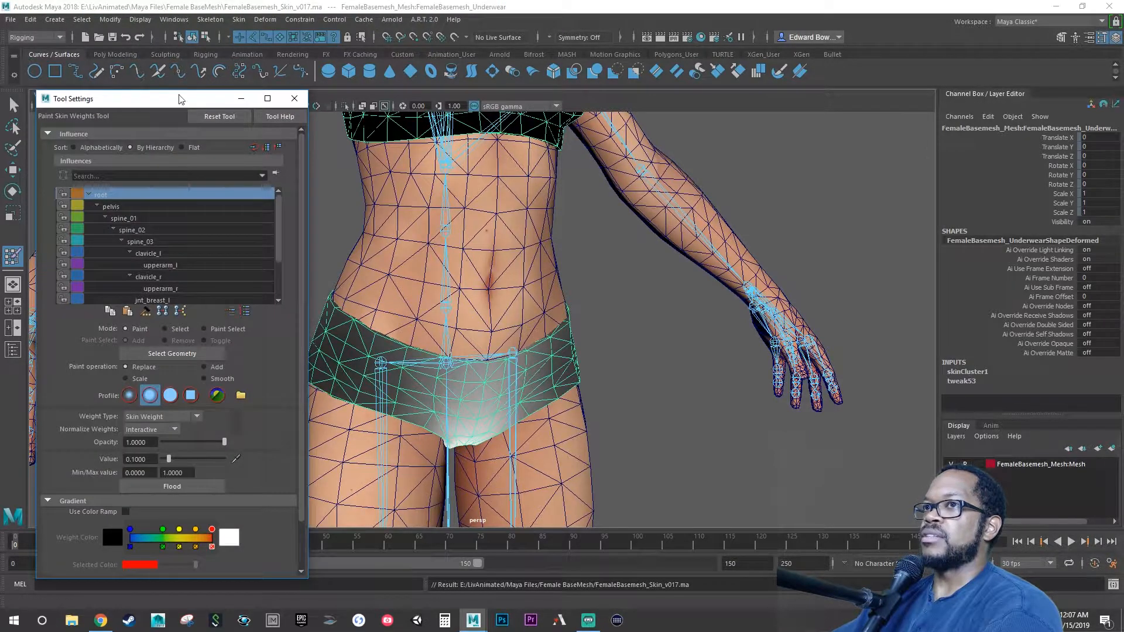
pyautogui.moveTo(126, 105); pyautogui.dragTo(882, 66)
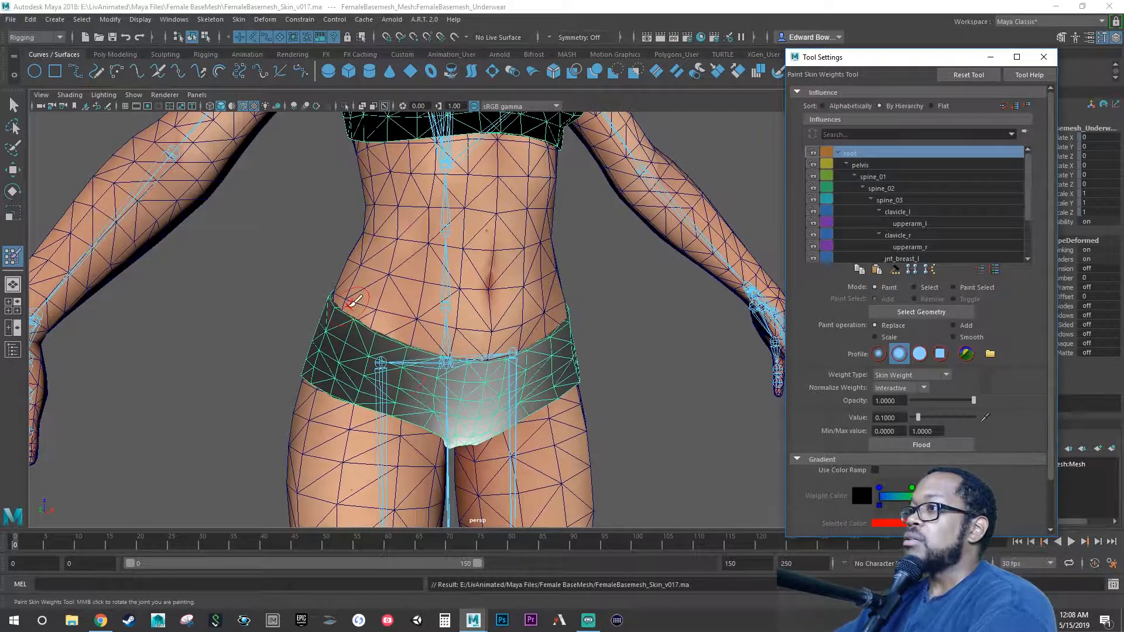
# Step: Leave weight painting for the Move tool and open the Component Editor
pyautogui.press('w')
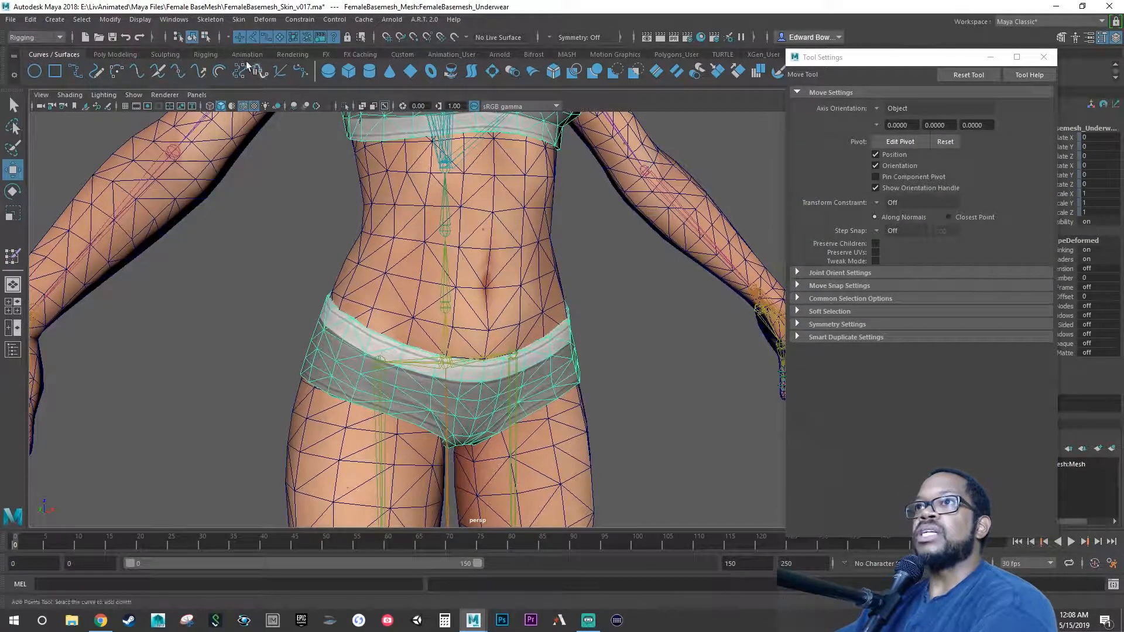
pyautogui.click(184, 20)
pyautogui.moveTo(202, 60)
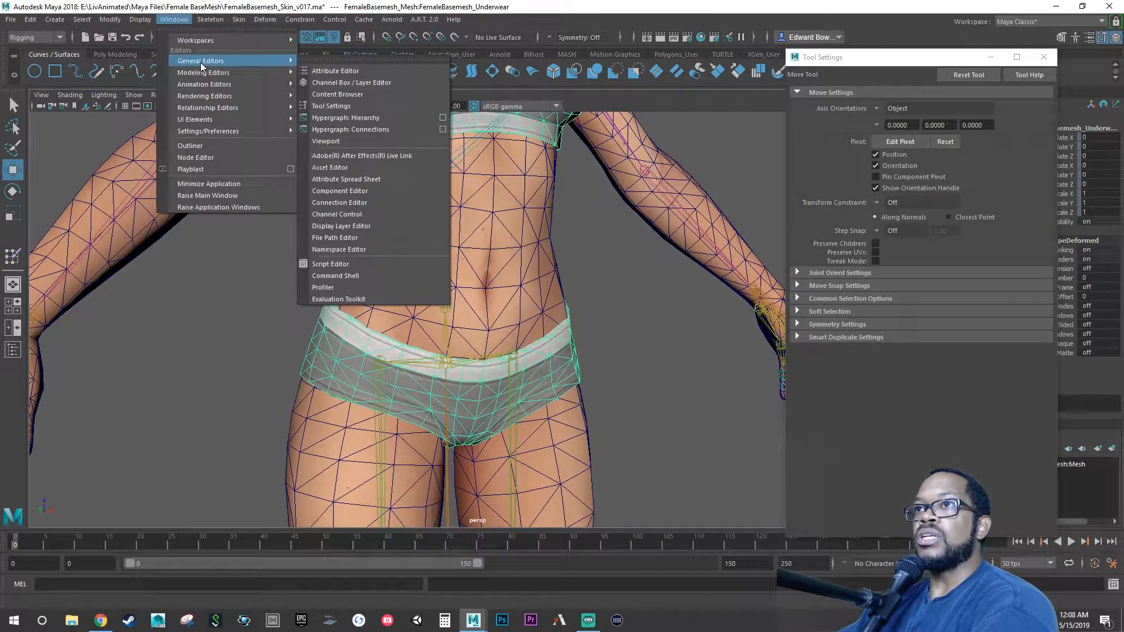
pyautogui.click(371, 191)
# Step: Switch the underwear mesh to vertex mode and select all vertices of the briefs, leaving out the bra
pyautogui.keyDown('alt'); pyautogui.moveTo(529, 359); pyautogui.dragTo(665, 312, button='middle'); pyautogui.keyUp('alt')
pyautogui.moveTo(694, 333); pyautogui.dragTo(651, 300, button='right')
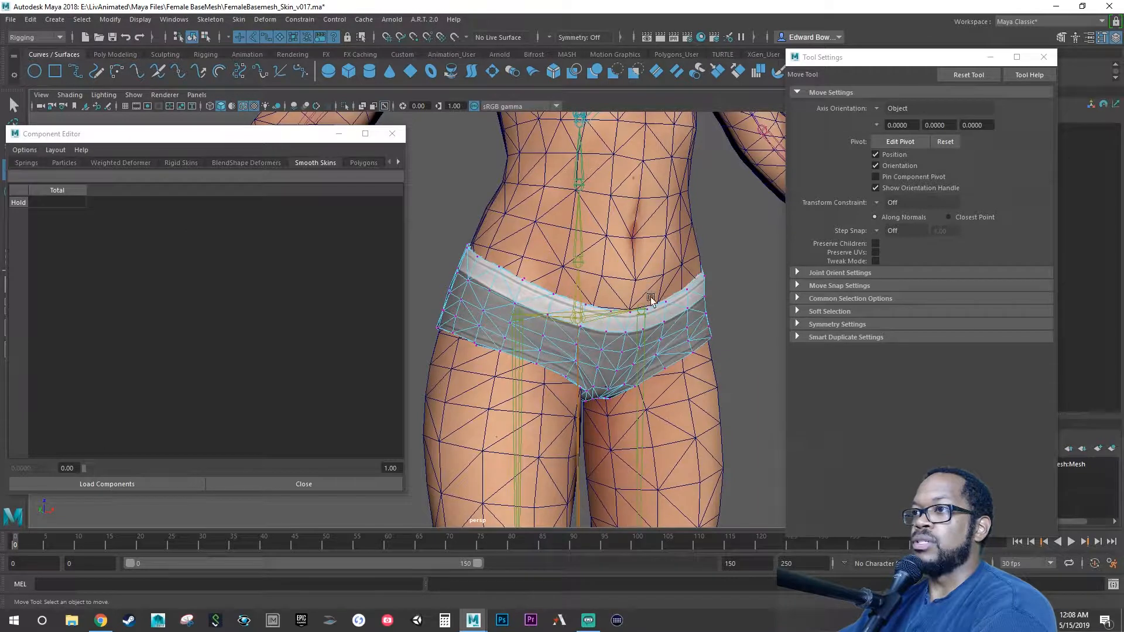
pyautogui.click(661, 335)
pyautogui.hotkey('shift', '.')
pyautogui.hotkey('shift', '.')
pyautogui.hotkey('shift', '.')
pyautogui.hotkey('shift', '.')
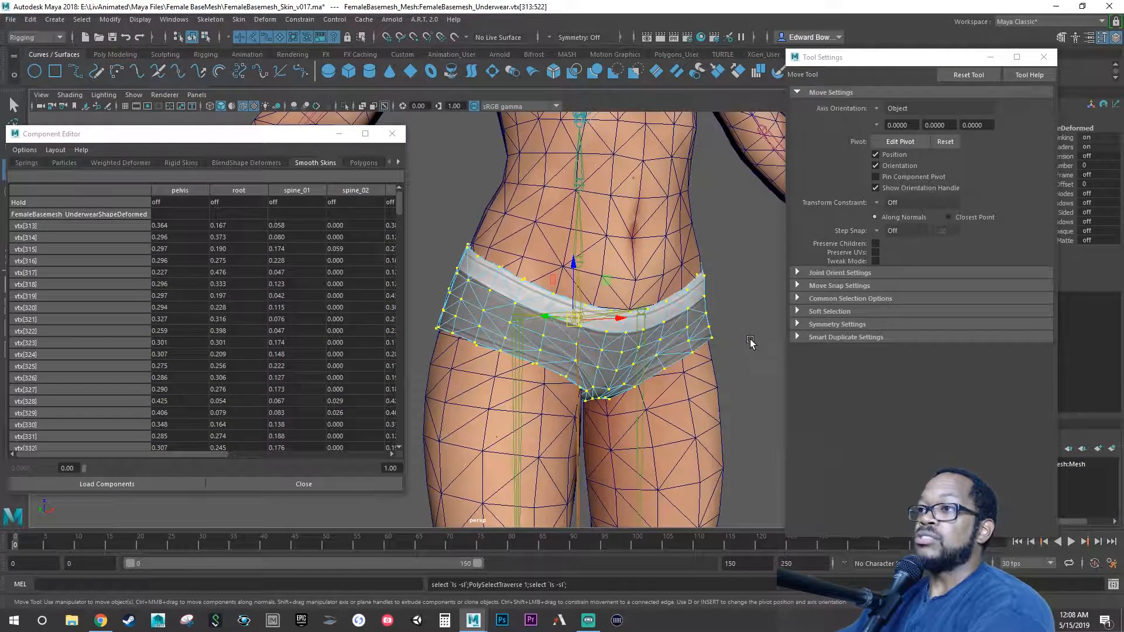
# Step: Set the pelvis smooth skin weight to 1 for all selected briefs vertices, then close the Component Editor
pyautogui.doubleClick(170, 224)
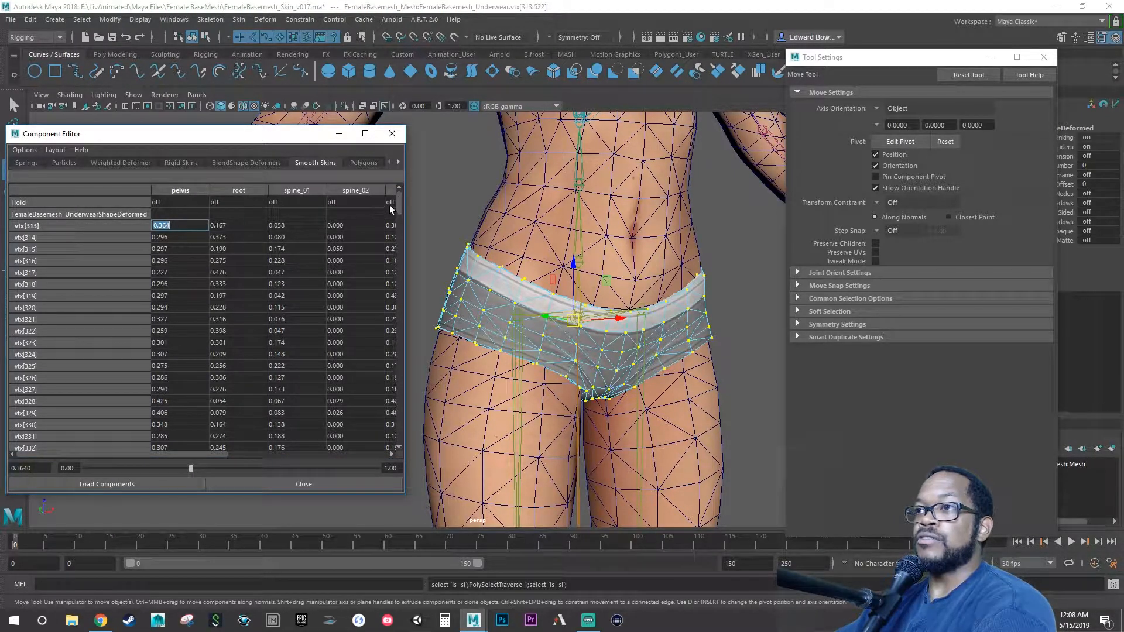
pyautogui.moveTo(400, 202); pyautogui.dragTo(408, 440)
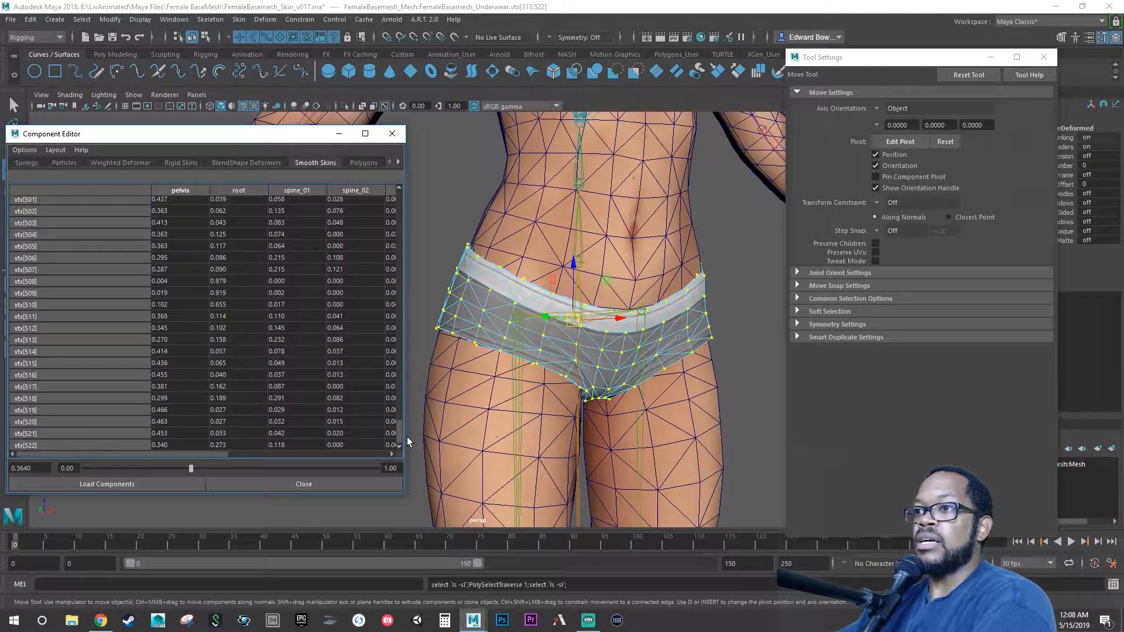
pyautogui.keyDown('shift'); pyautogui.click(181, 445); pyautogui.keyUp('shift')
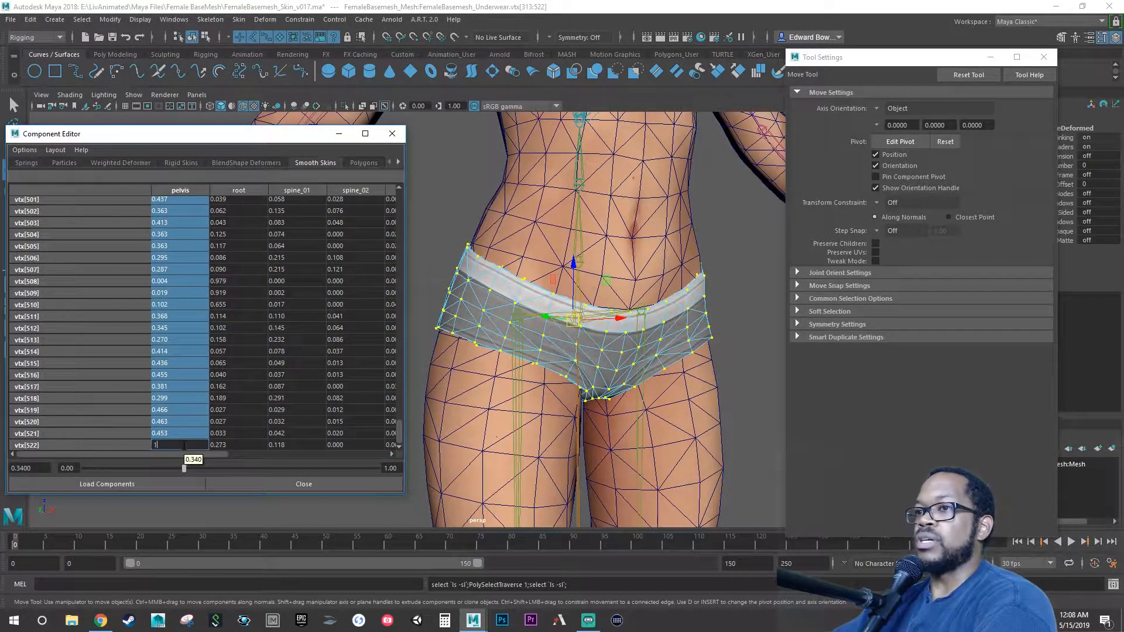
pyautogui.write('1')
pyautogui.press('Return')
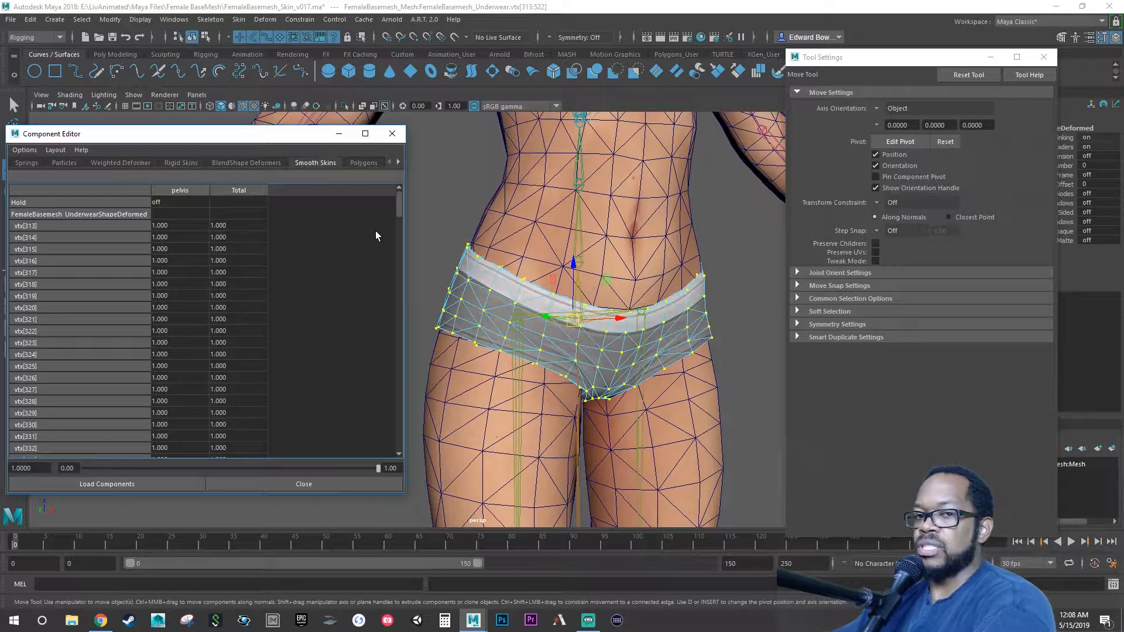
pyautogui.click(391, 134)
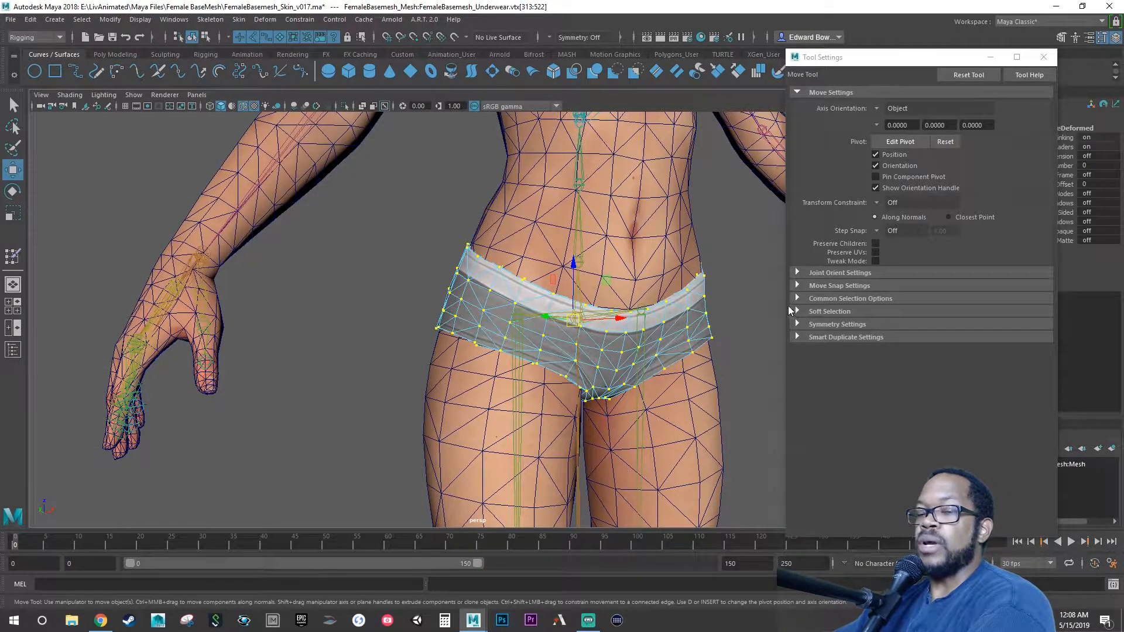
# Step: Return the underwear mesh from component selection to object mode with the whole mesh selected
pyautogui.rightClick(459, 288)
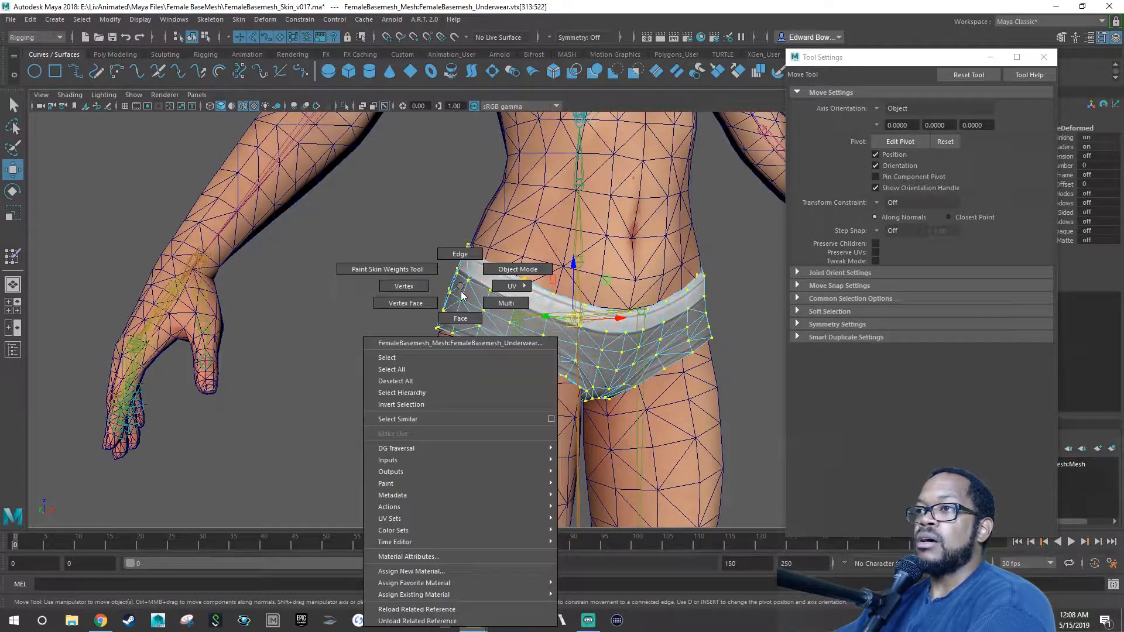
pyautogui.moveTo(461, 292); pyautogui.dragTo(455, 291, button='right')
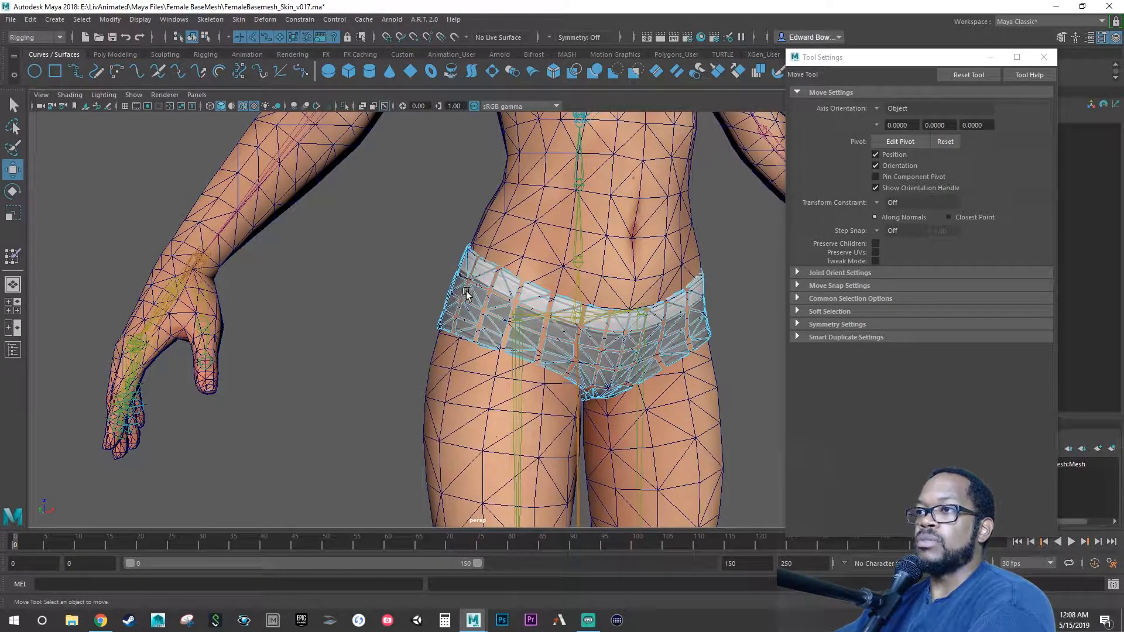
pyautogui.rightClick(483, 288)
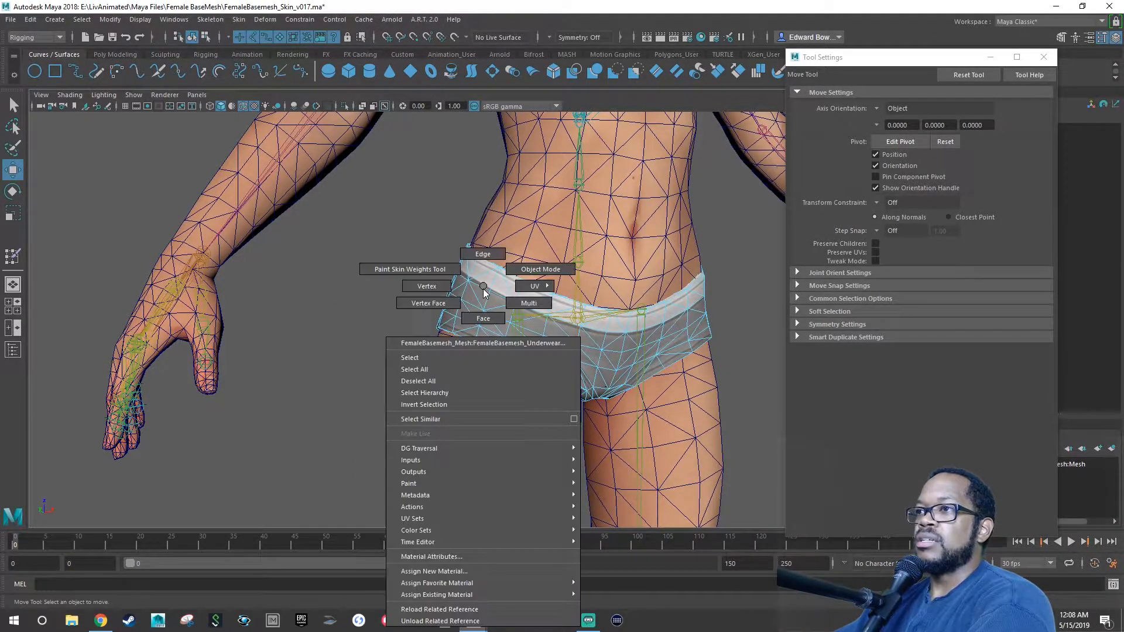
pyautogui.moveTo(482, 288); pyautogui.dragTo(528, 268, button='right')
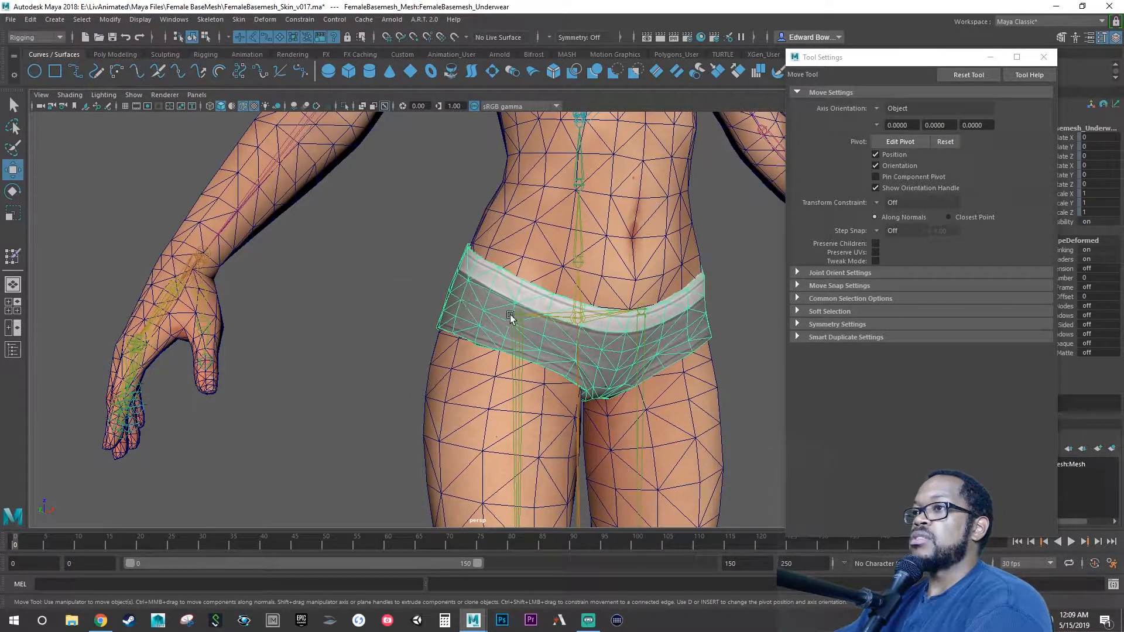
pyautogui.keyDown('alt'); pyautogui.moveTo(510, 317); pyautogui.dragTo(500, 295); pyautogui.keyUp('alt')
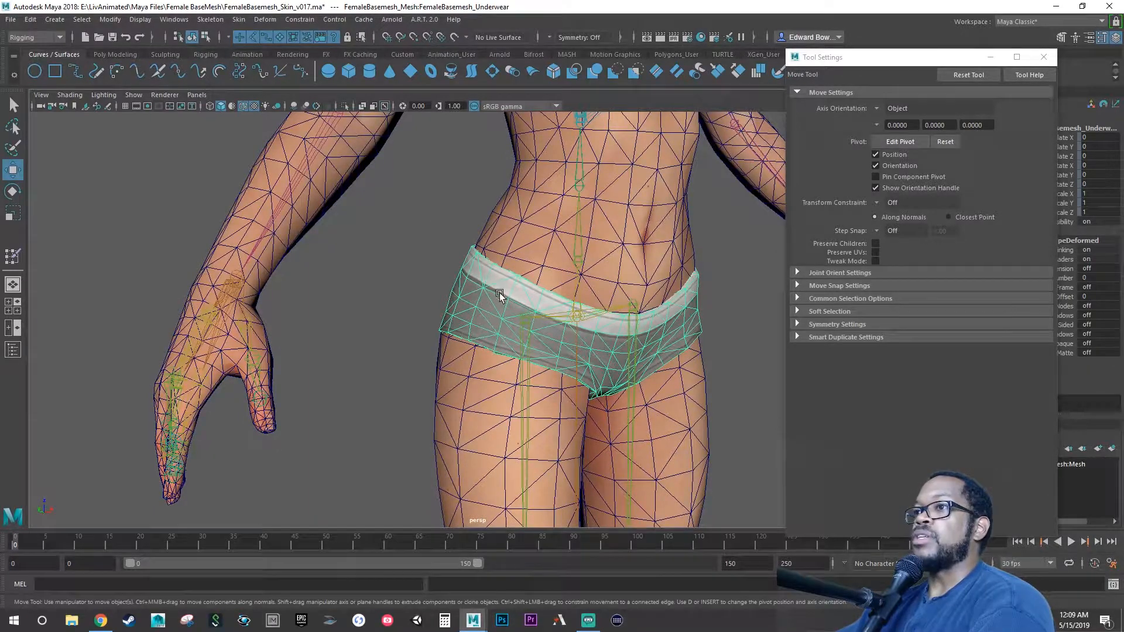
# Step: Start Paint Skin Weights on the underwear again and display the pelvis joint's influence
pyautogui.click(239, 19)
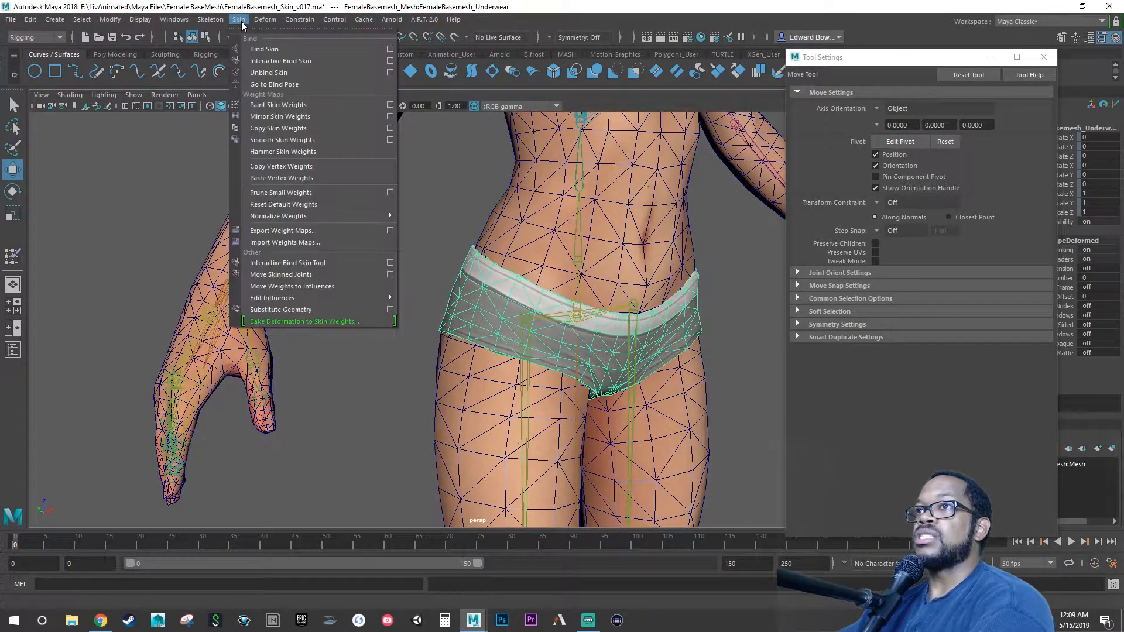
pyautogui.click(266, 104)
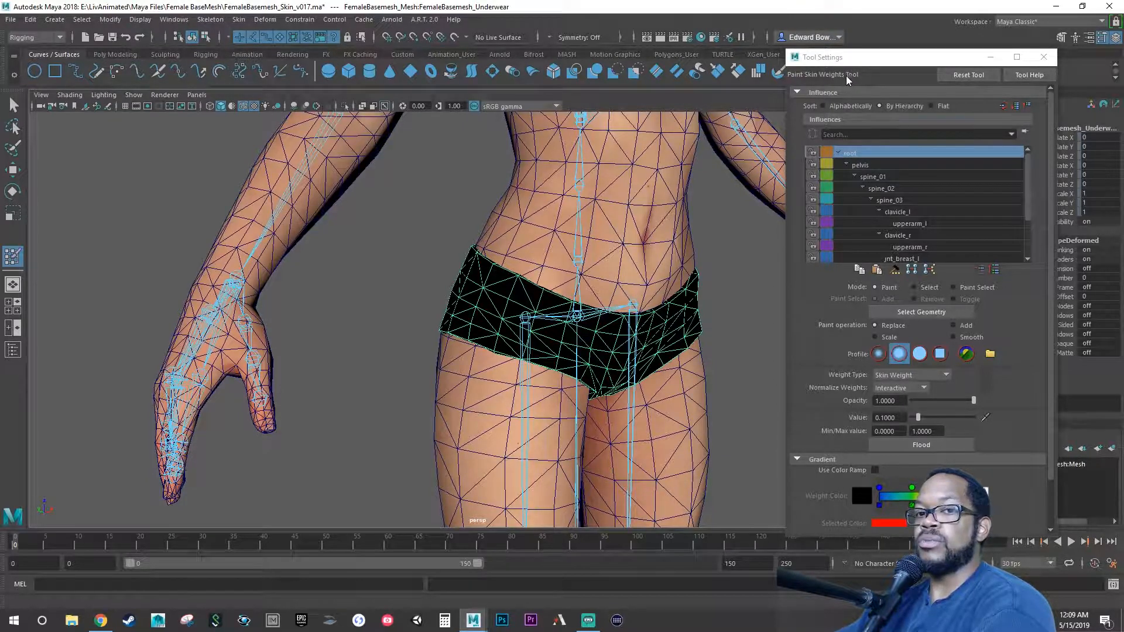
pyautogui.click(866, 165)
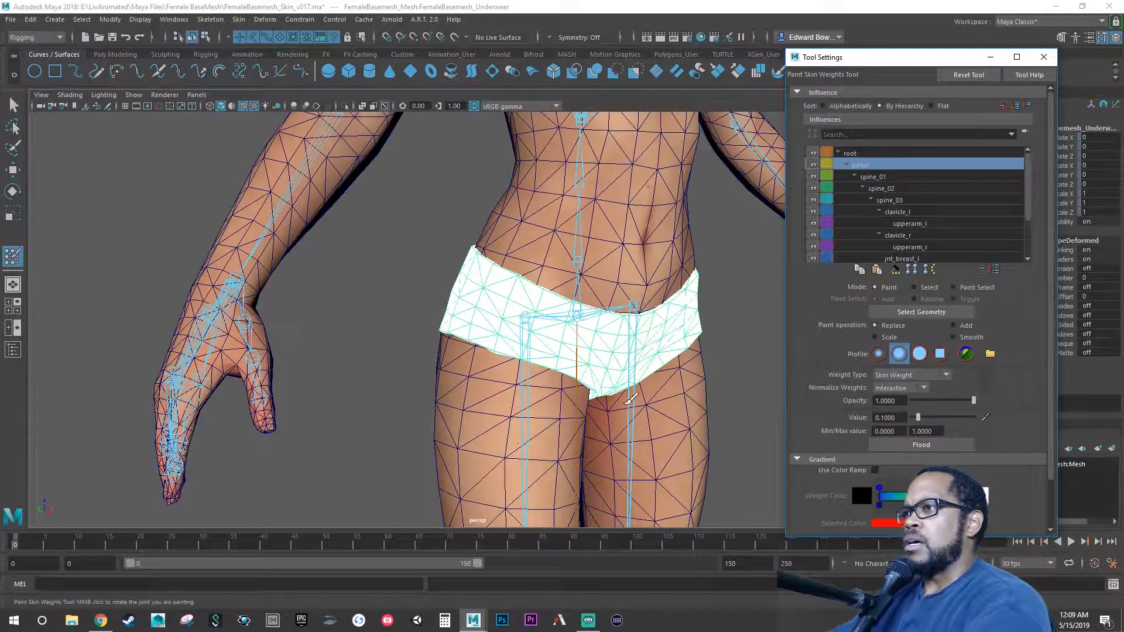
pyautogui.keyDown('alt'); pyautogui.moveTo(548, 360); pyautogui.dragTo(571, 351); pyautogui.keyUp('alt')
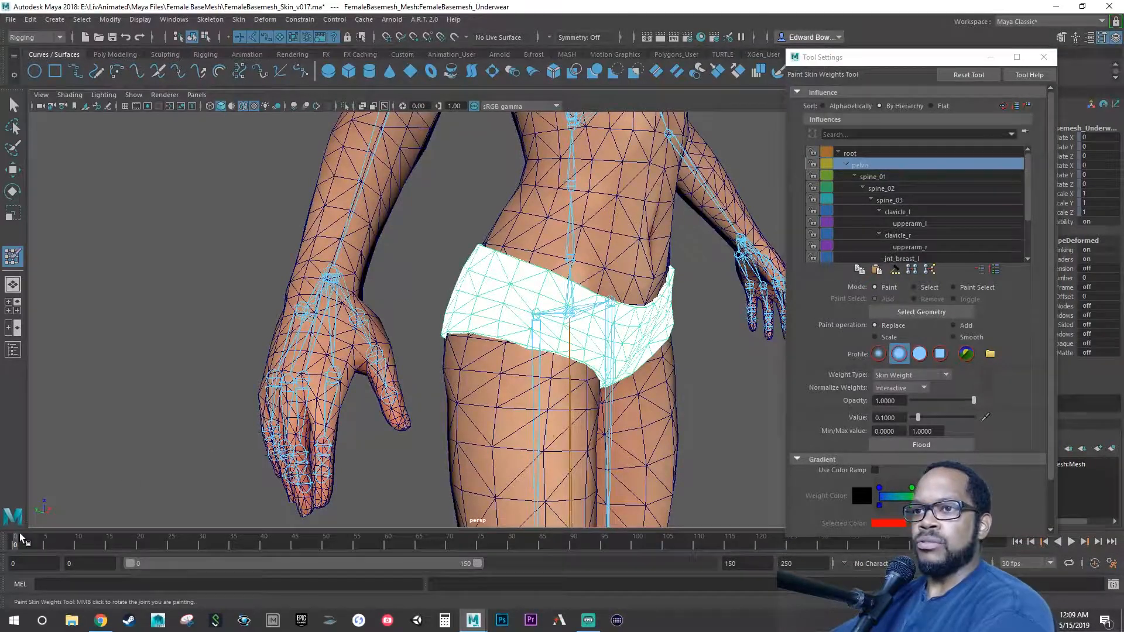
# Step: Run through the thigh animation to frame 30 and examine how the briefs fit the raised legs from the back
pyautogui.hotkey('alt', 'v')
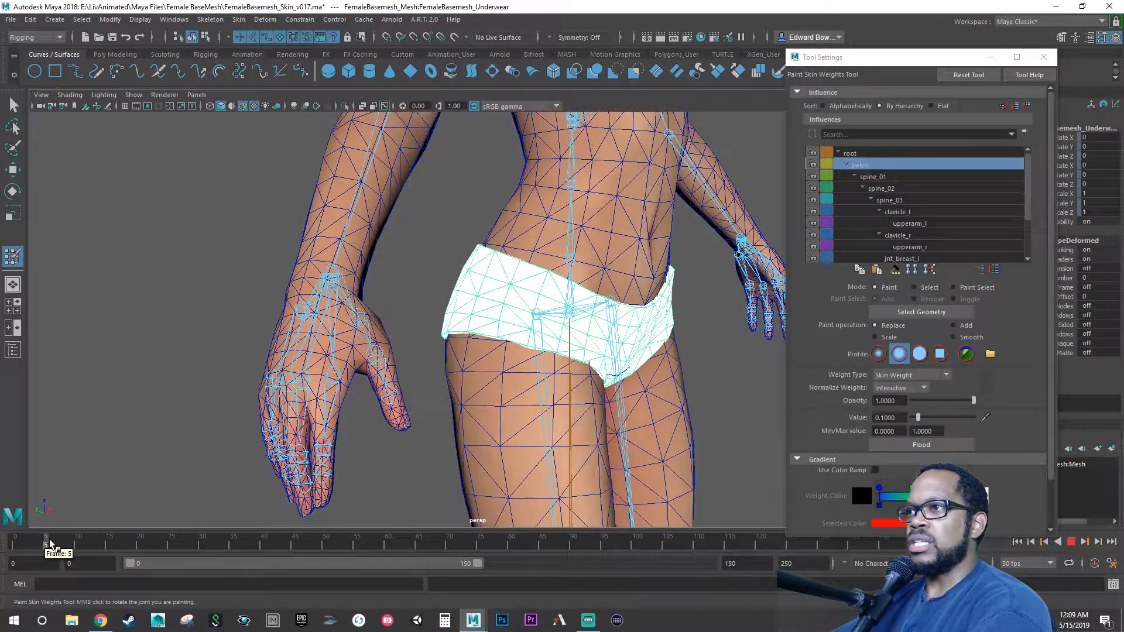
pyautogui.click(91, 544)
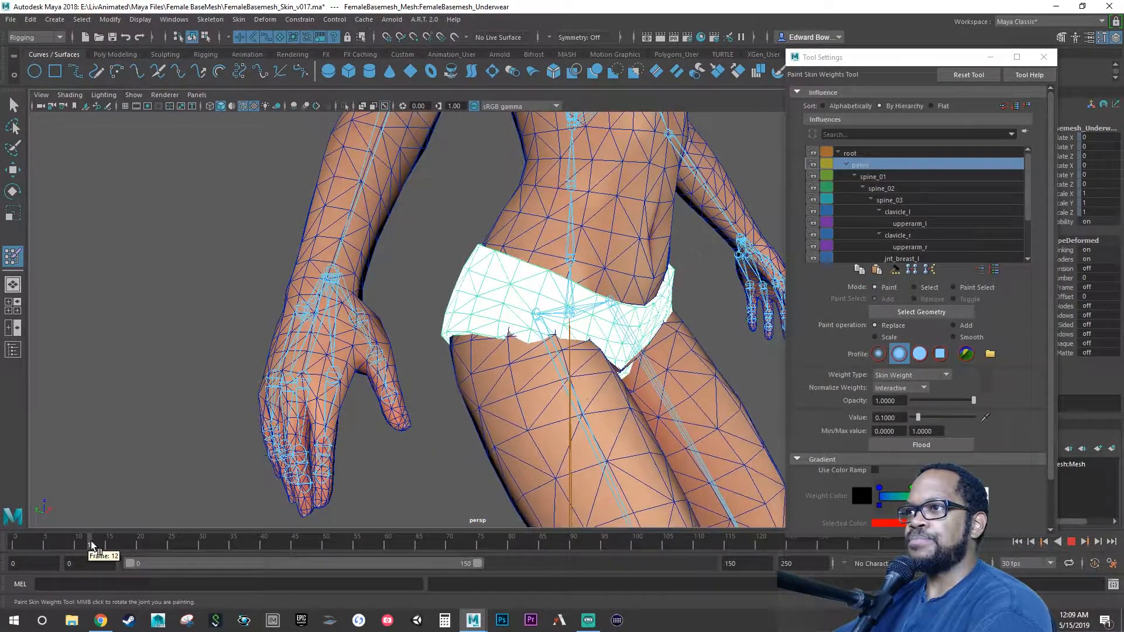
pyautogui.moveTo(343, 446)
pyautogui.keyDown('alt'); pyautogui.mouseDown()
pyautogui.moveTo(570, 373)
pyautogui.moveTo(595, 348)
pyautogui.moveTo(556, 359)
pyautogui.moveTo(571, 371)
pyautogui.moveTo(544, 375)
pyautogui.mouseUp(); pyautogui.keyUp('alt')
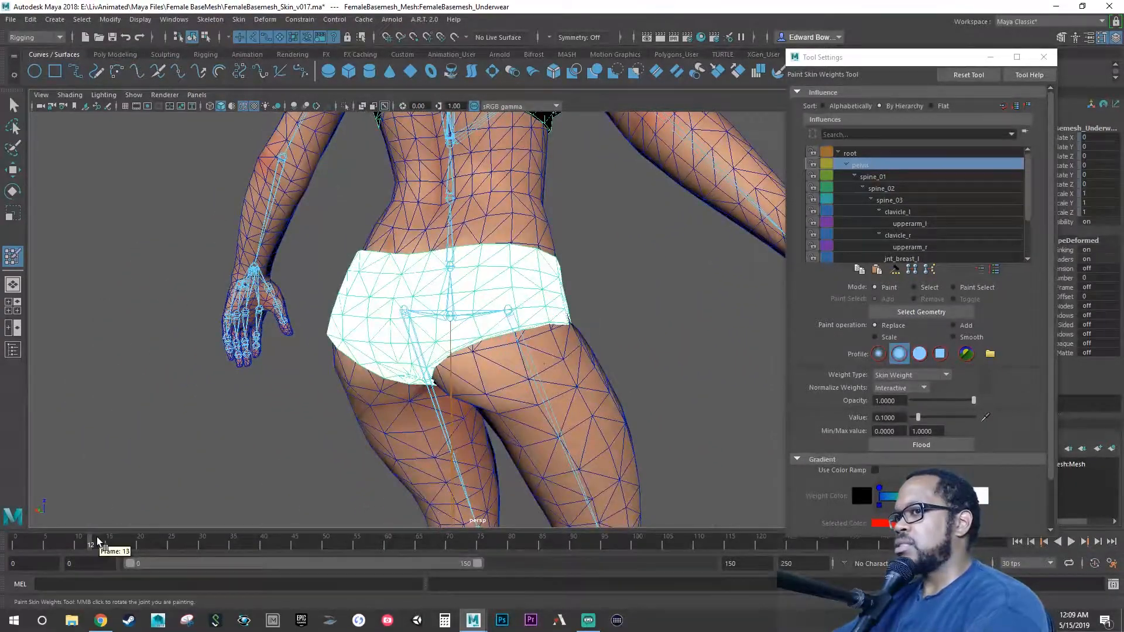
pyautogui.hotkey('alt', 'v')
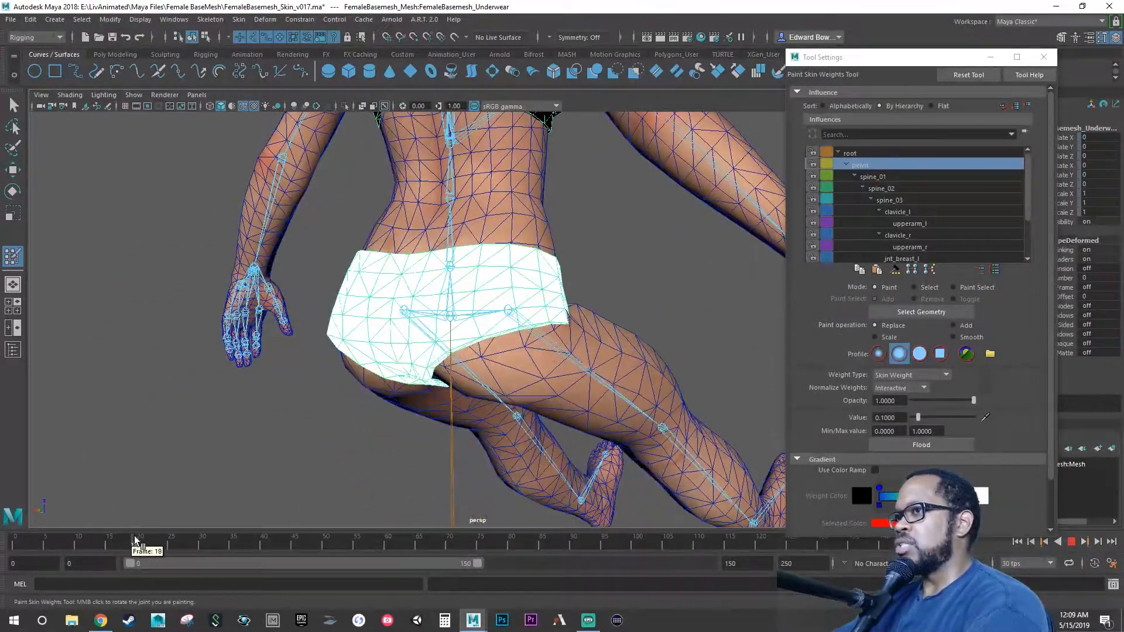
pyautogui.click(203, 543)
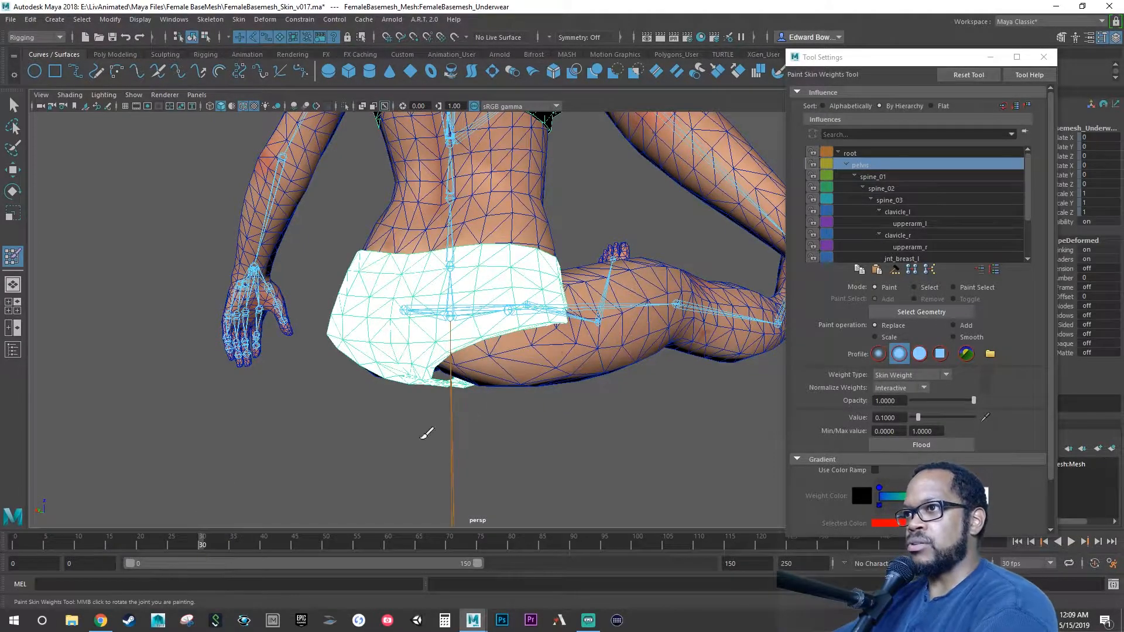
pyautogui.keyDown('alt'); pyautogui.moveTo(427, 432); pyautogui.dragTo(542, 346); pyautogui.keyUp('alt')
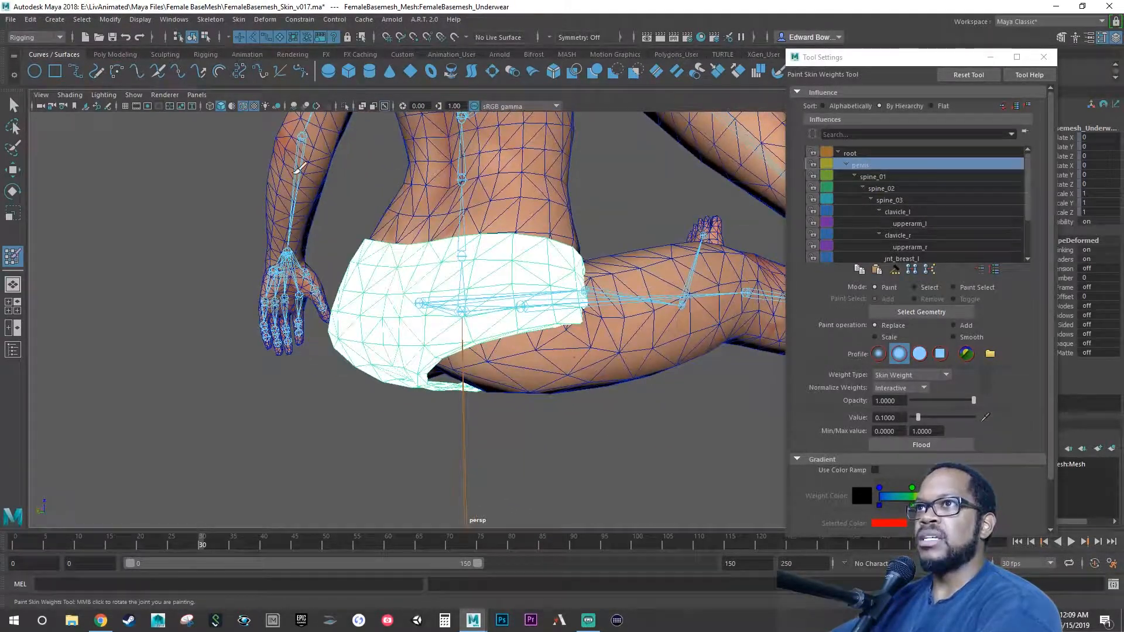
# Step: Hide the joints in the viewport, save the scene, and leave the weight painting tool
pyautogui.click(134, 95)
pyautogui.click(143, 285)
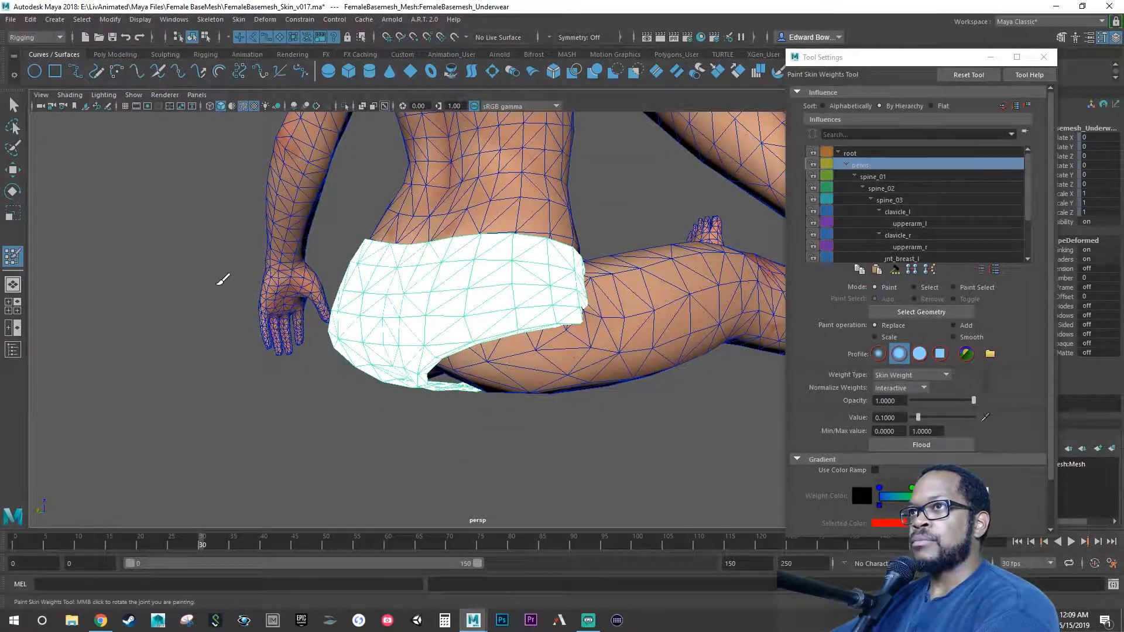
pyautogui.keyDown('alt'); pyautogui.moveTo(356, 296); pyautogui.dragTo(350, 302); pyautogui.keyUp('alt')
pyautogui.hotkey('ctrl', 's')
pyautogui.press('q')
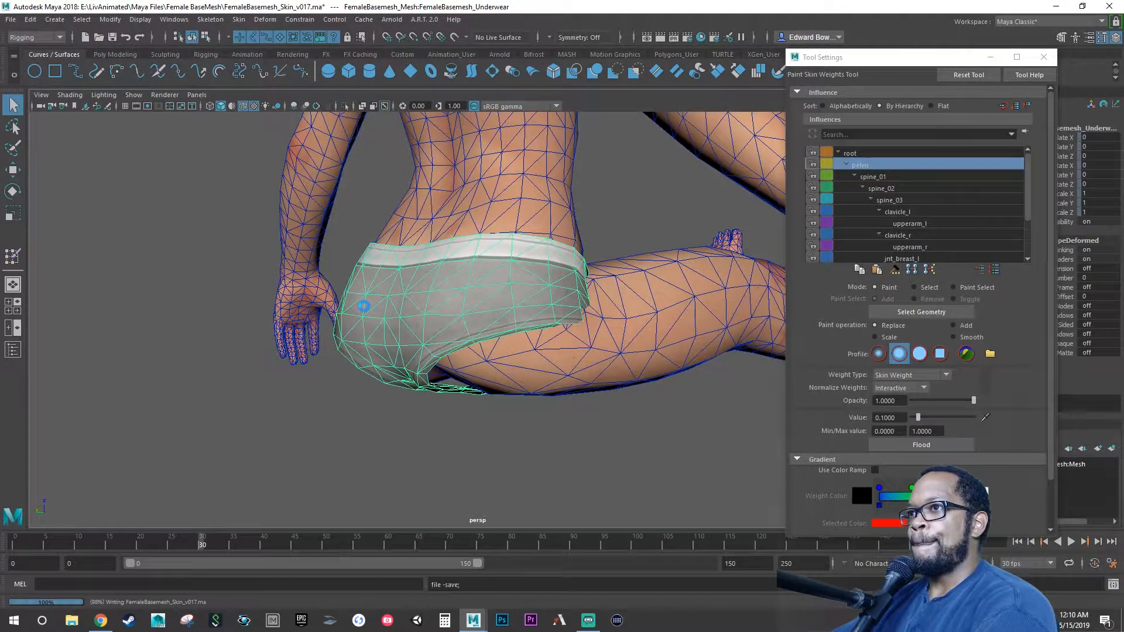
# Step: Resume Paint Skin Weights on the underwear and display the left thigh joint's influence
pyautogui.keyDown('alt'); pyautogui.moveTo(421, 311); pyautogui.dragTo(437, 306); pyautogui.keyUp('alt')
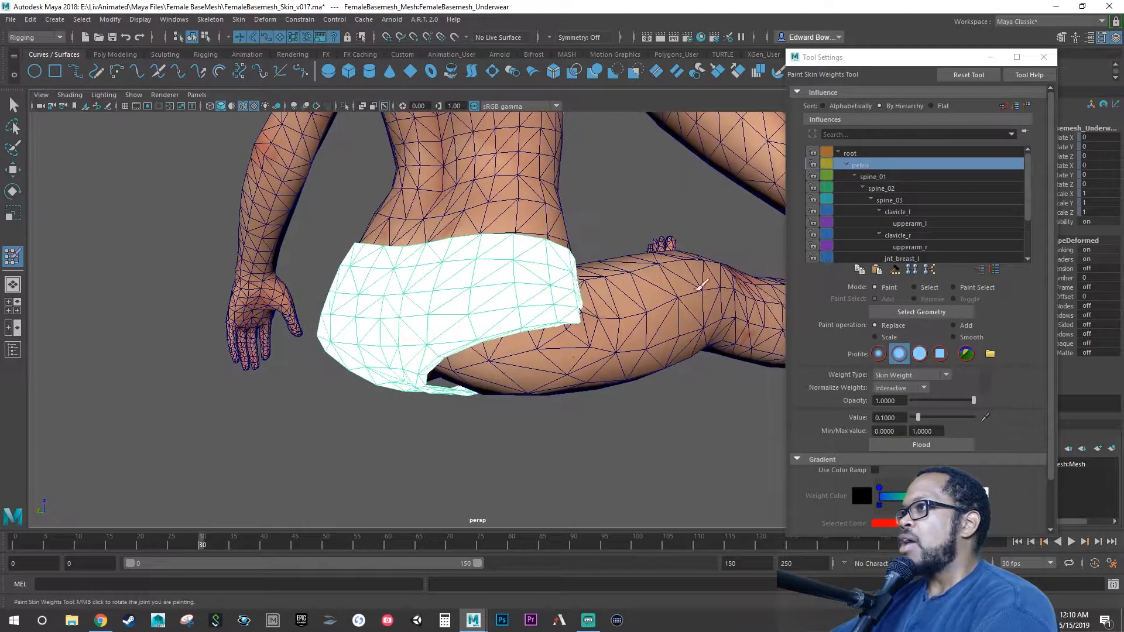
pyautogui.scroll(-2, 920, 213)
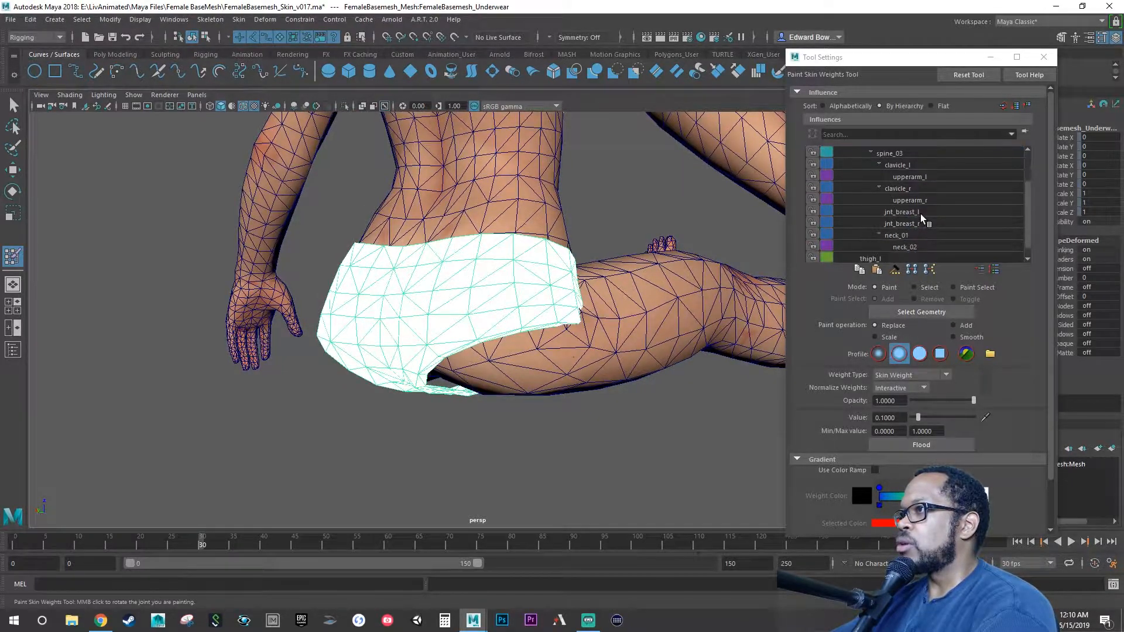
pyautogui.scroll(-1, 920, 213)
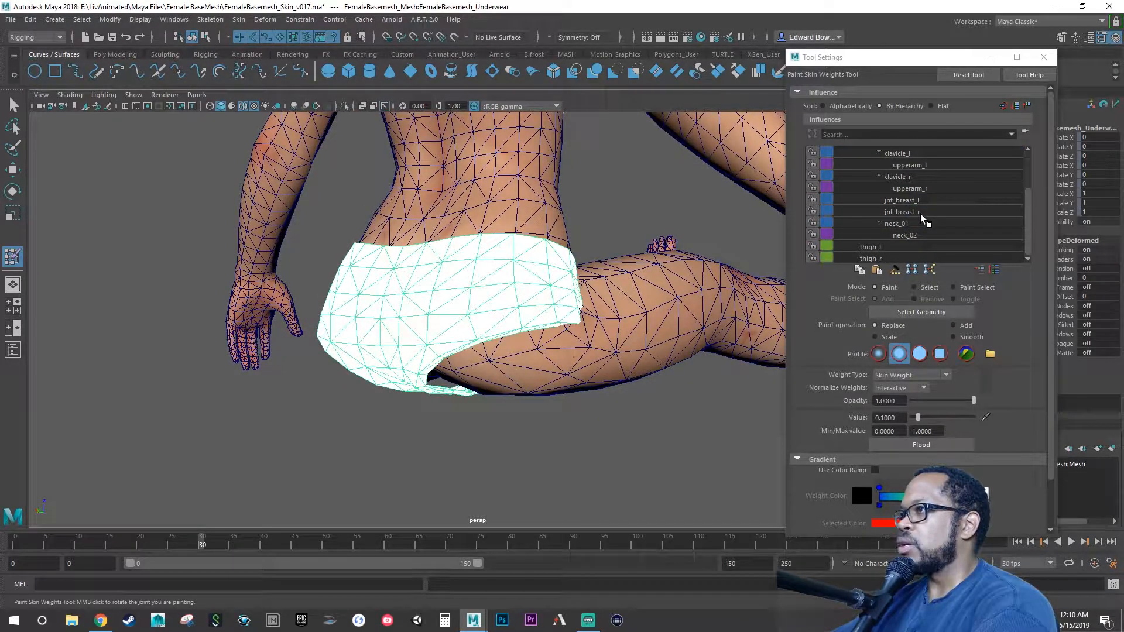
pyautogui.click(890, 246)
# Step: Look through the underwear's influence hierarchy from the root joint to the thigh joints
pyautogui.scroll(3, 923, 234)
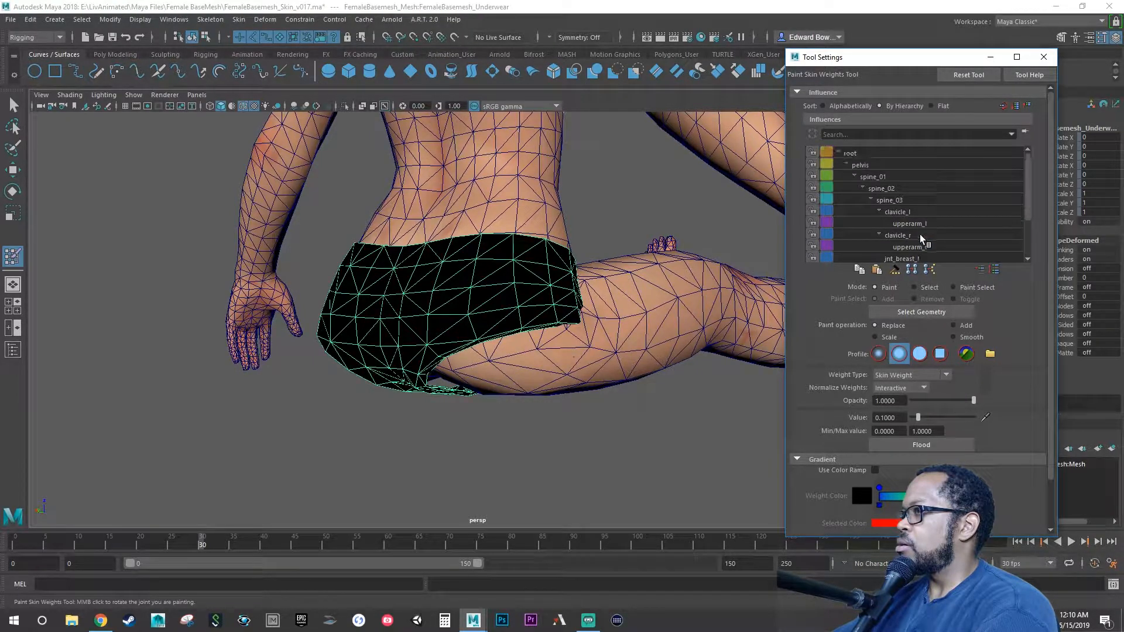
pyautogui.scroll(-3, 918, 235)
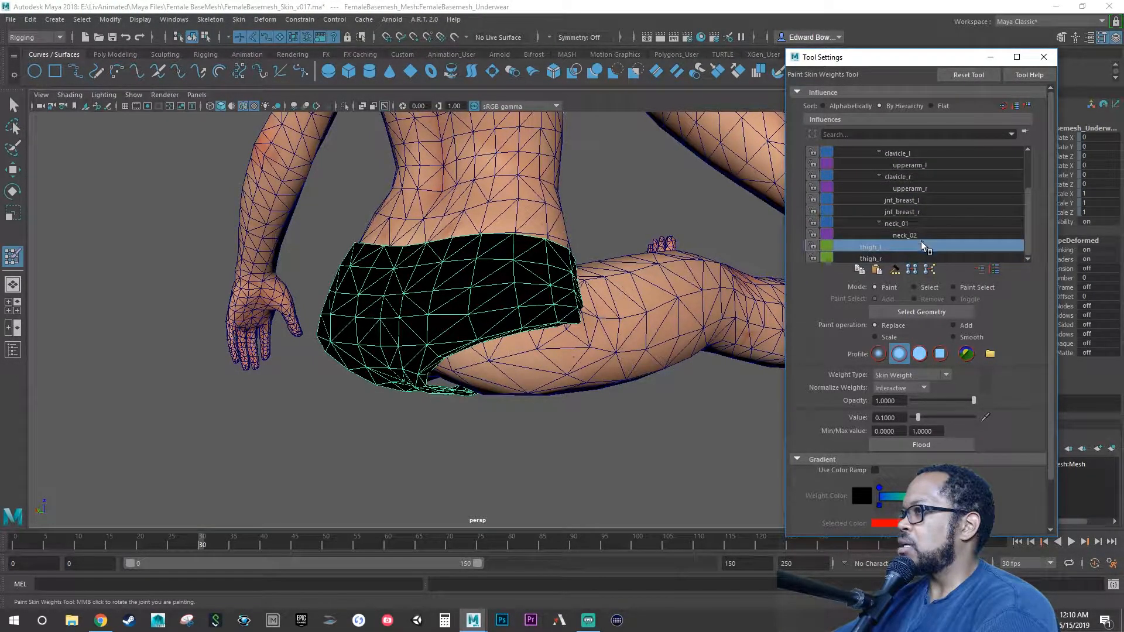
pyautogui.scroll(3, 919, 242)
pyautogui.scroll(-3, 916, 244)
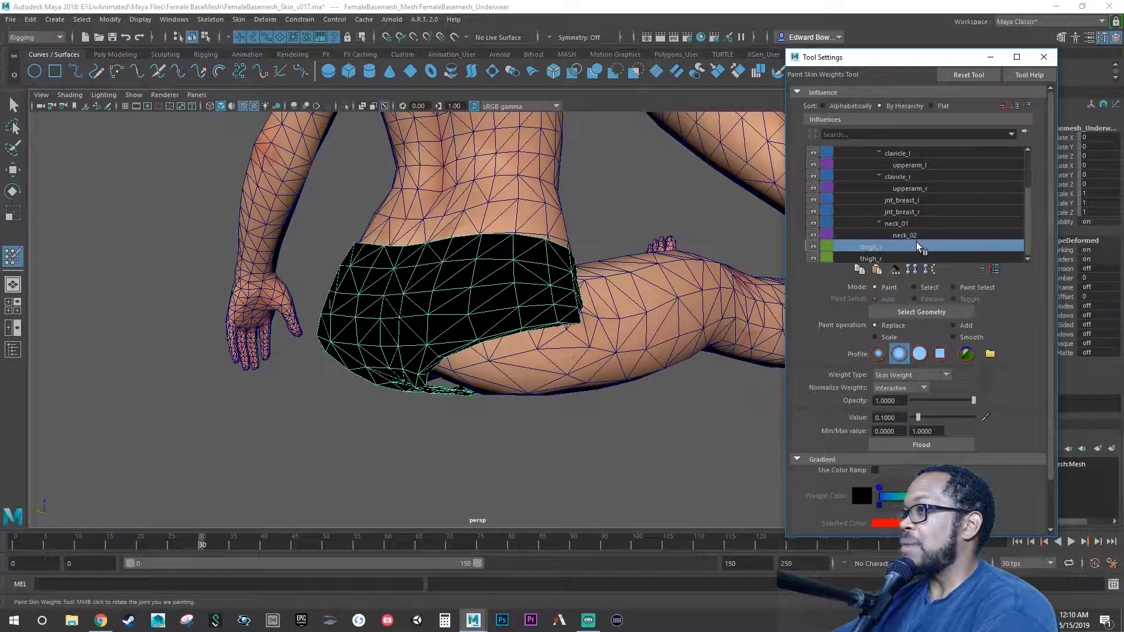
pyautogui.scroll(3, 915, 242)
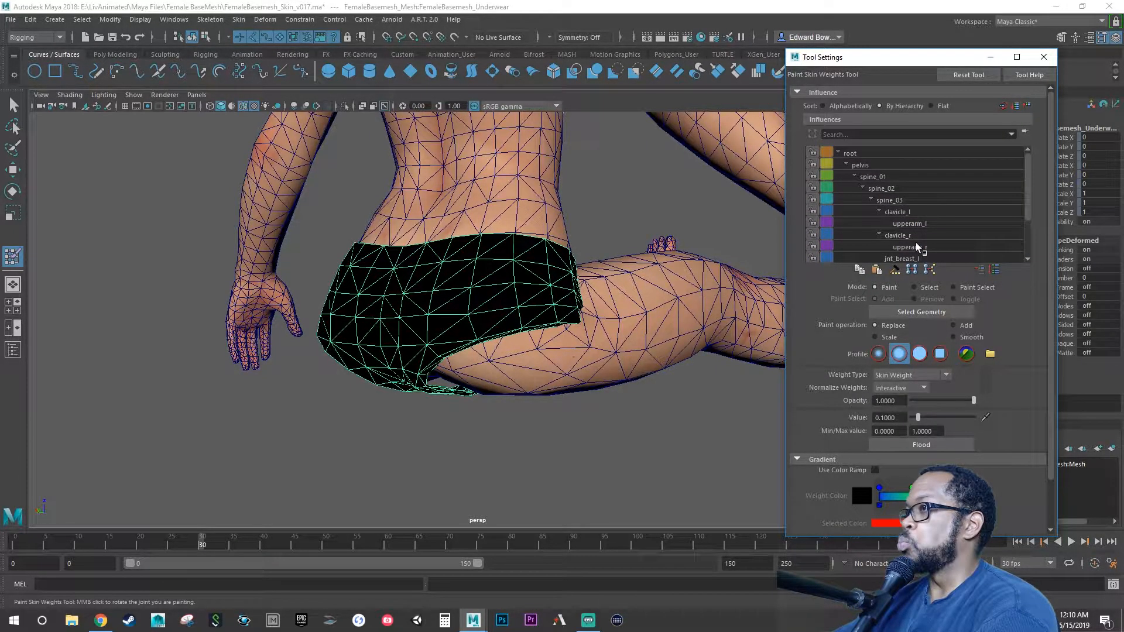
pyautogui.scroll(-3, 915, 243)
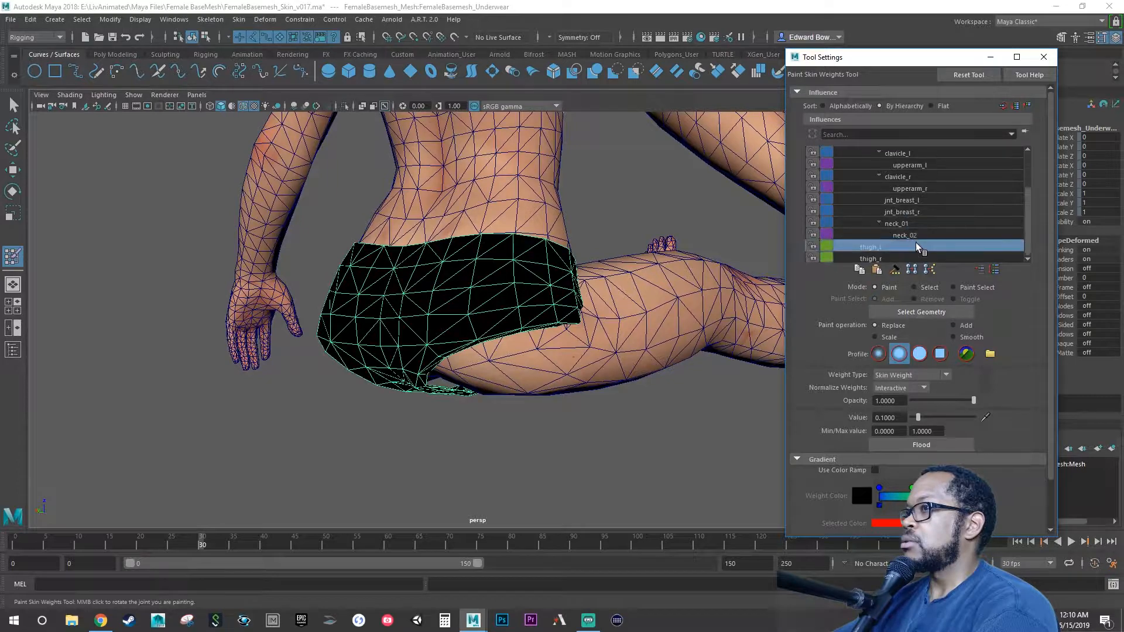
pyautogui.keyDown('alt'); pyautogui.moveTo(695, 244); pyautogui.dragTo(656, 241, button='right'); pyautogui.keyUp('alt')
pyautogui.scroll(3, 901, 231)
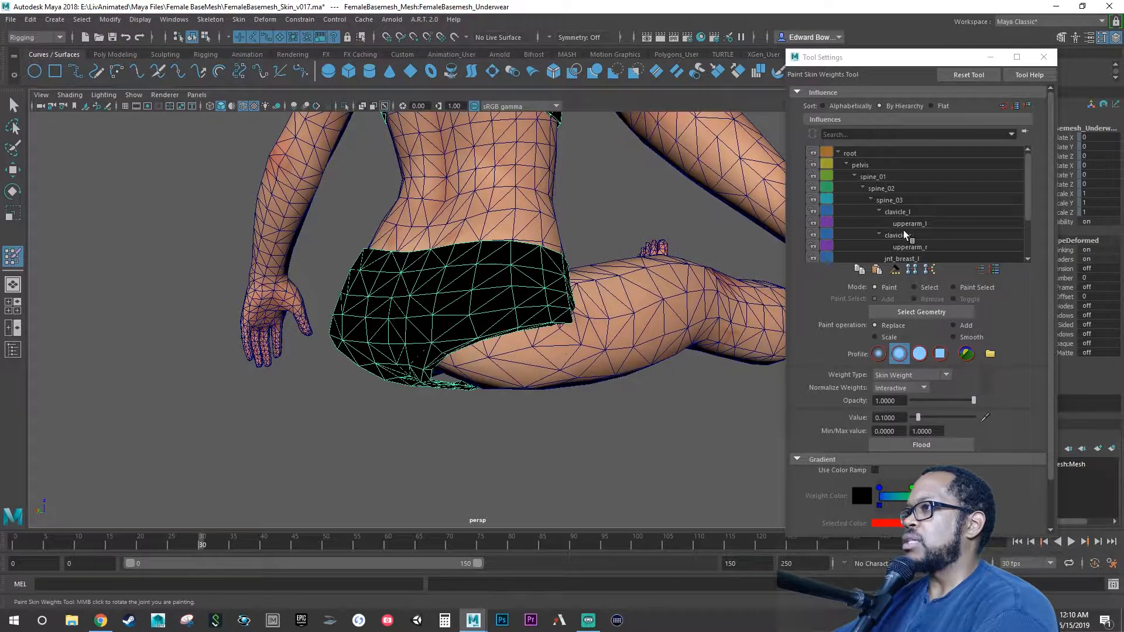
pyautogui.scroll(-3, 946, 231)
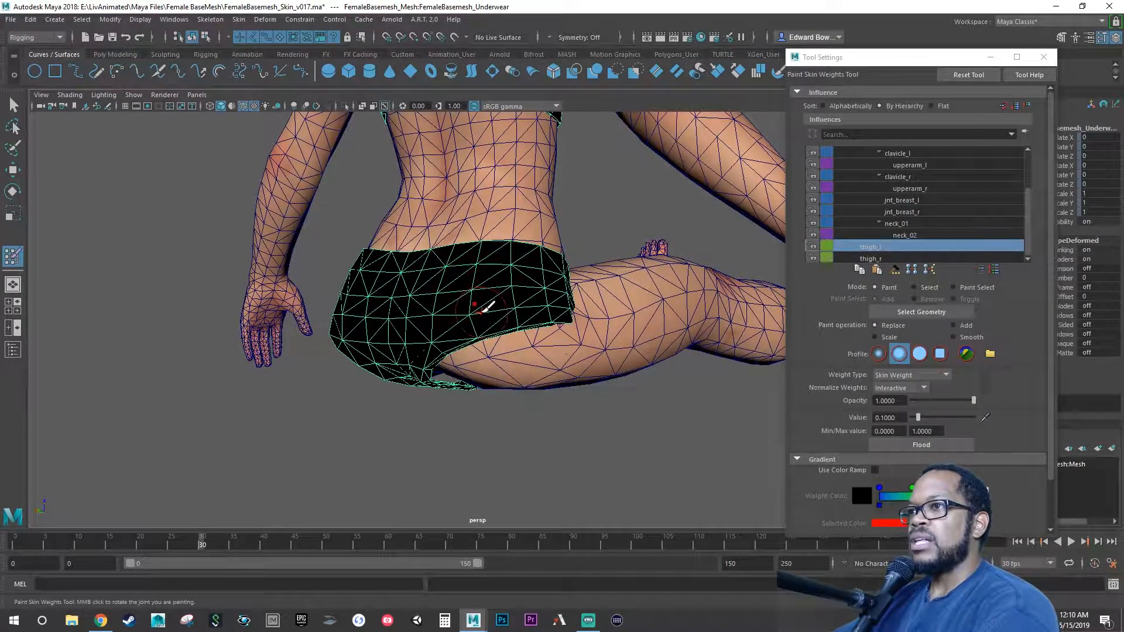
# Step: Select the thigh_r influence and paint 0.1 weight along the back of the briefs' right leg opening and into the crotch
pyautogui.keyDown('alt'); pyautogui.moveTo(489, 306); pyautogui.dragTo(542, 297); pyautogui.keyUp('alt')
pyautogui.click(868, 258)
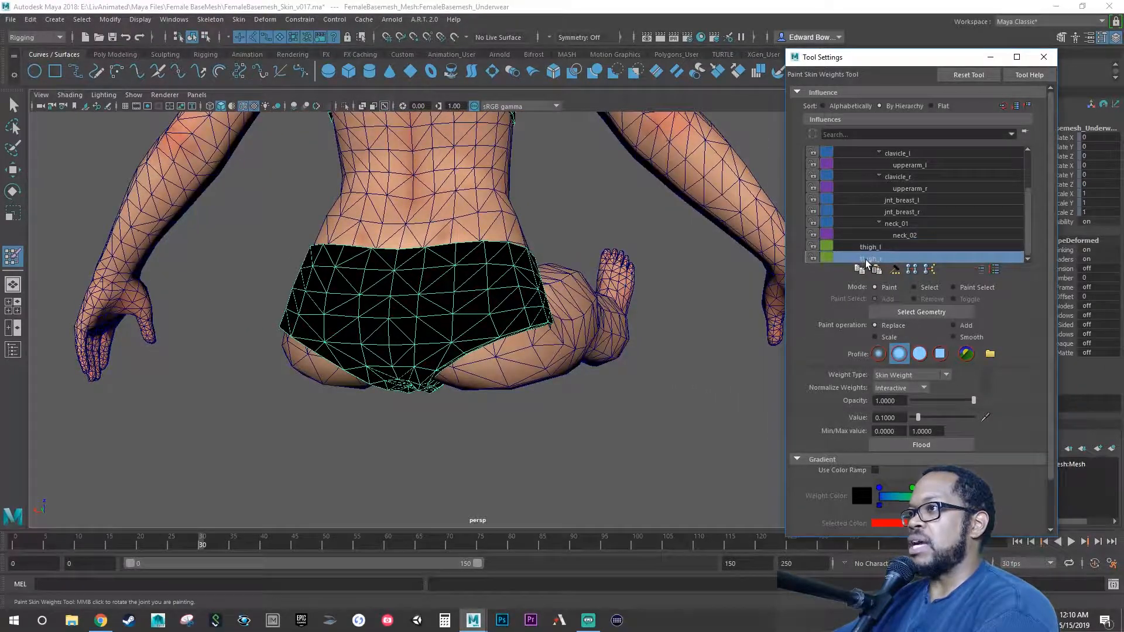
pyautogui.keyDown('alt'); pyautogui.moveTo(639, 268); pyautogui.dragTo(493, 314); pyautogui.keyUp('alt')
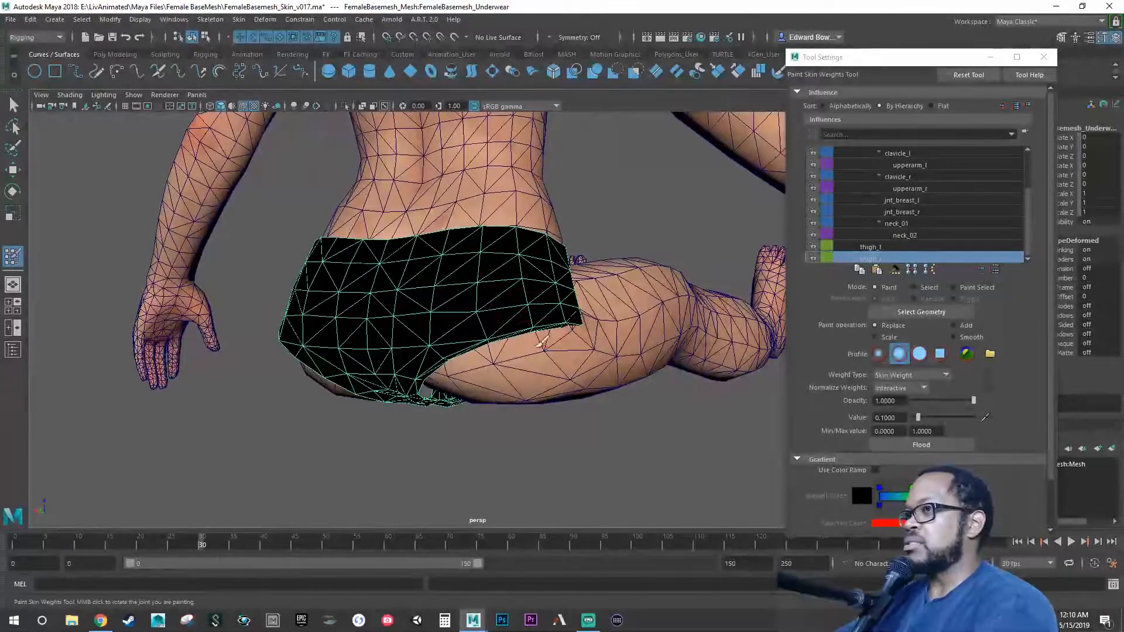
pyautogui.moveTo(529, 327)
pyautogui.mouseDown()
pyautogui.moveTo(466, 339)
pyautogui.moveTo(432, 374)
pyautogui.mouseUp()
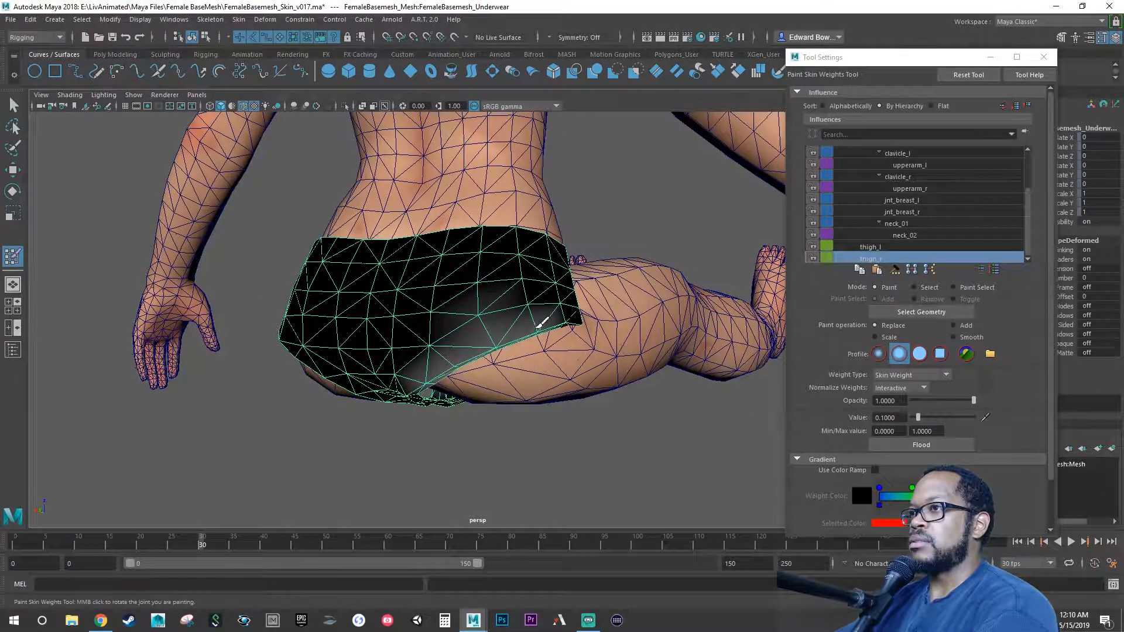
pyautogui.moveTo(564, 318)
pyautogui.mouseDown()
pyautogui.moveTo(570, 309)
pyautogui.moveTo(471, 323)
pyautogui.moveTo(426, 360)
pyautogui.moveTo(430, 329)
pyautogui.moveTo(403, 431)
pyautogui.mouseUp()
pyautogui.moveTo(420, 355)
pyautogui.mouseDown()
pyautogui.moveTo(382, 374)
pyautogui.moveTo(374, 420)
pyautogui.moveTo(422, 460)
pyautogui.mouseUp()
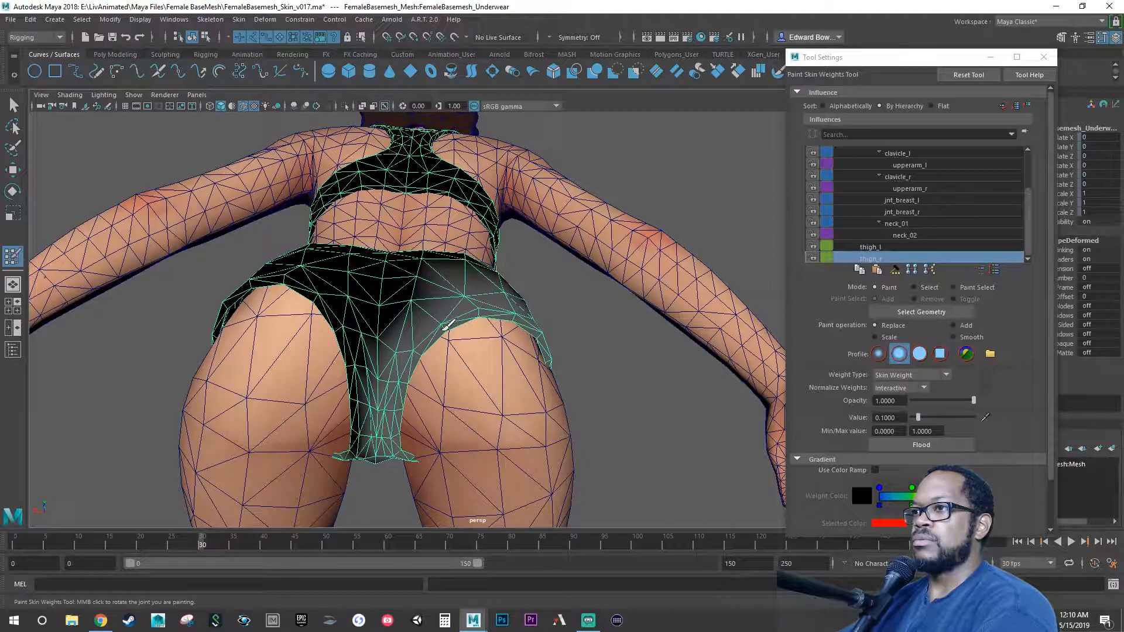
# Step: Try painting the right thigh's influence at a value of 0.3 along the briefs' leg opening, and undo the stroke
pyautogui.moveTo(497, 309)
pyautogui.keyDown('alt'); pyautogui.mouseDown()
pyautogui.moveTo(481, 323)
pyautogui.moveTo(508, 326)
pyautogui.moveTo(487, 341)
pyautogui.mouseUp(); pyautogui.keyUp('alt')
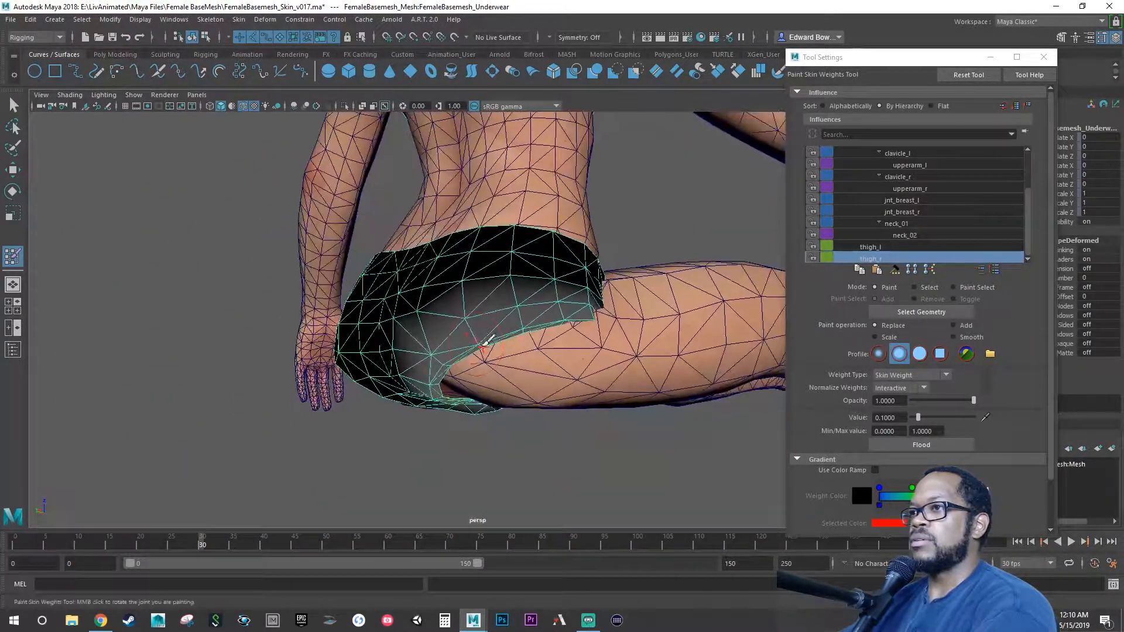
pyautogui.click(896, 416)
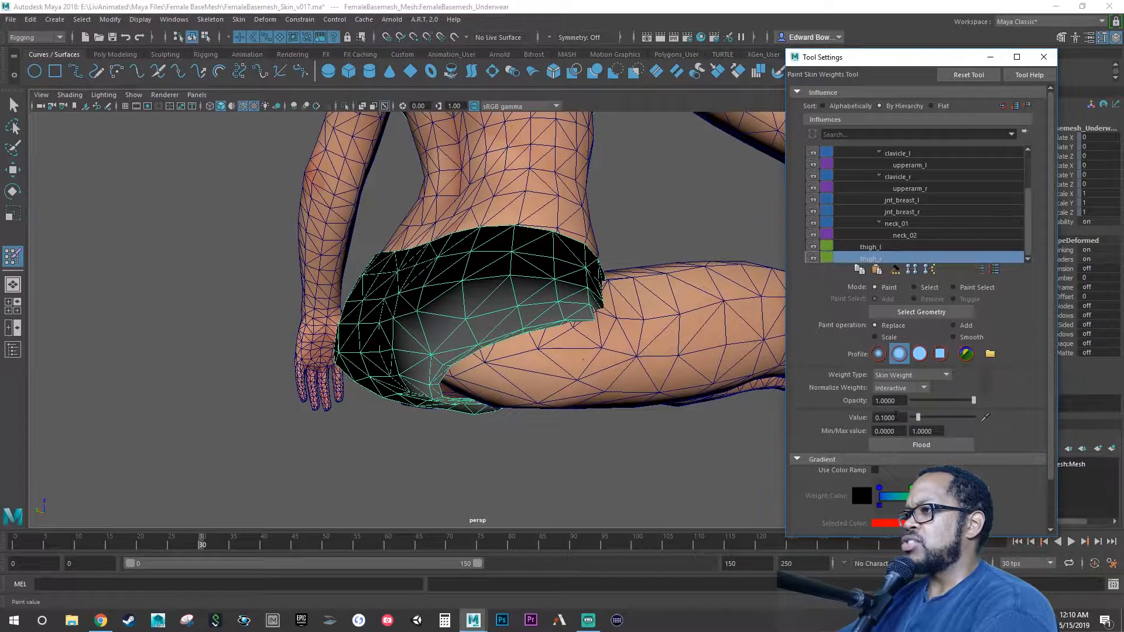
pyautogui.press('BackSpace')
pyautogui.write('.')
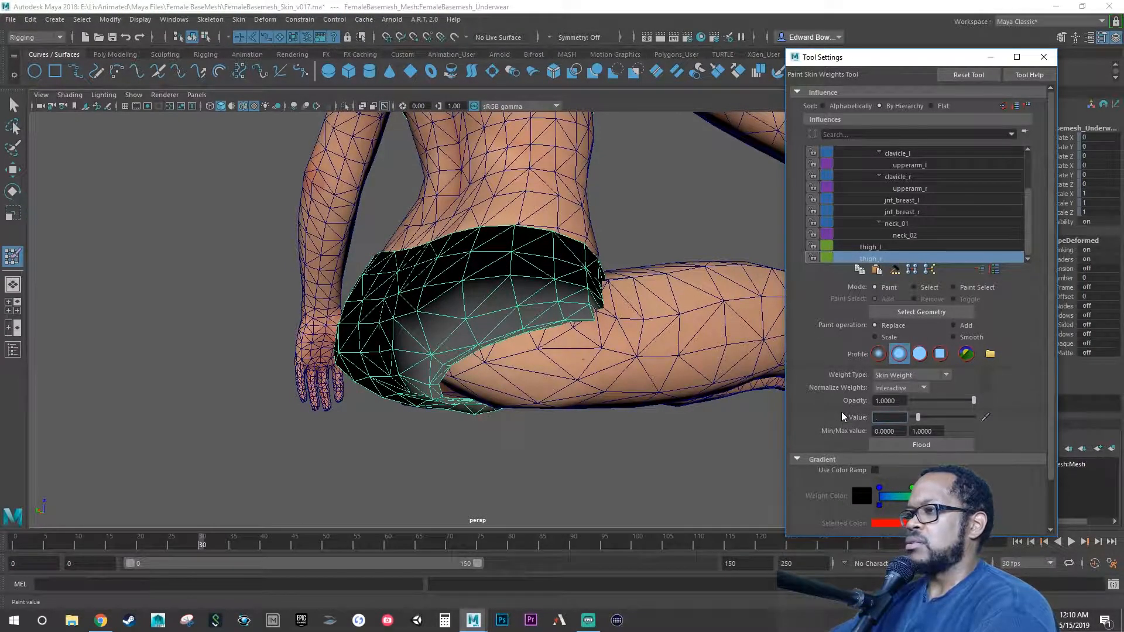
pyautogui.write('3')
pyautogui.press('Return')
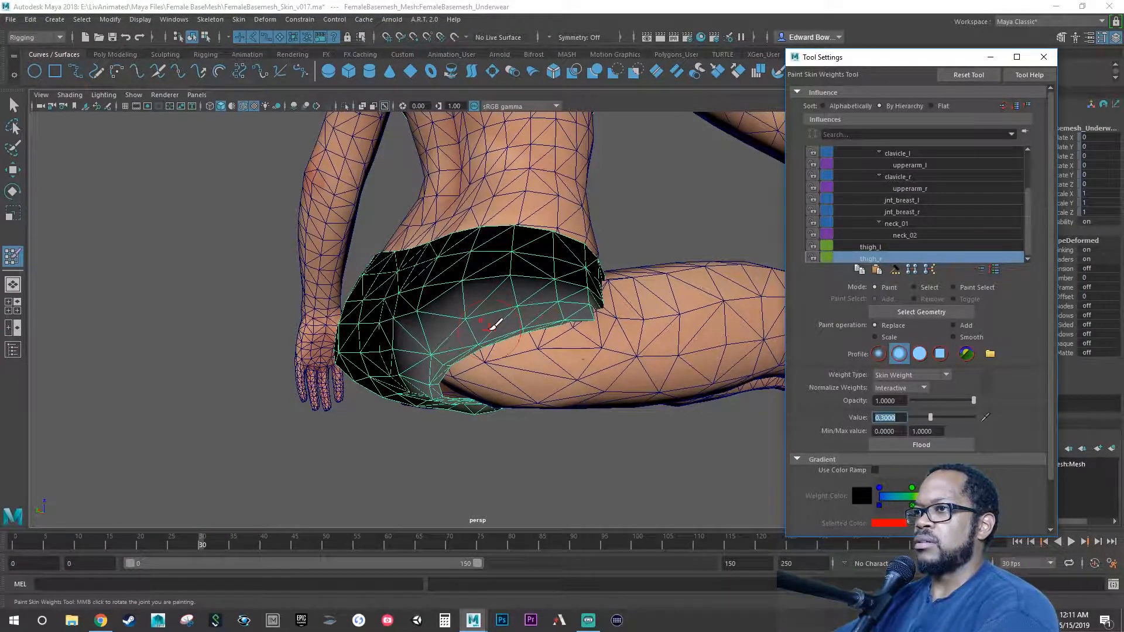
pyautogui.moveTo(494, 323); pyautogui.dragTo(448, 357)
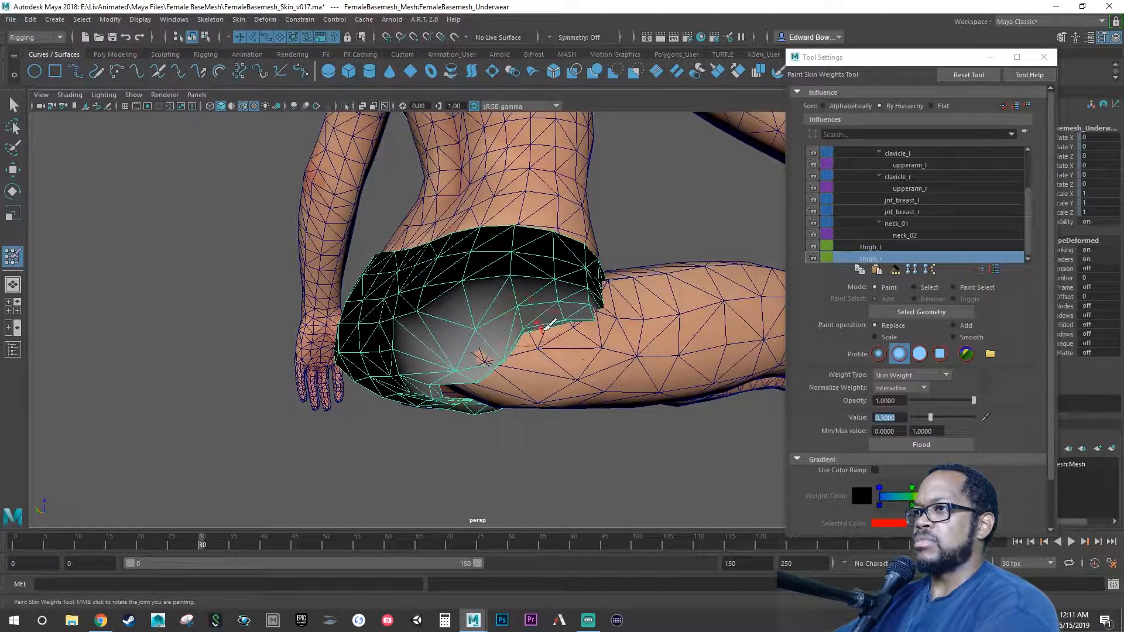
pyautogui.hotkey('ctrl', 'z')
# Step: Set the paint value to 0.15 and paint the right thigh's influence across the right rear half of the briefs
pyautogui.click(900, 420)
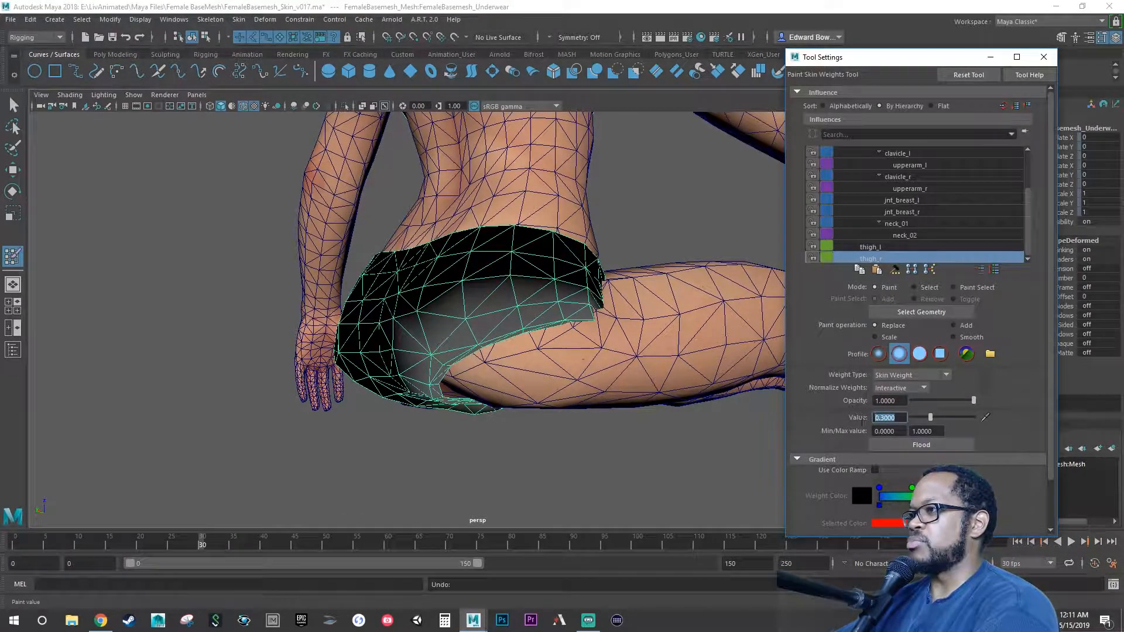
pyautogui.write('15')
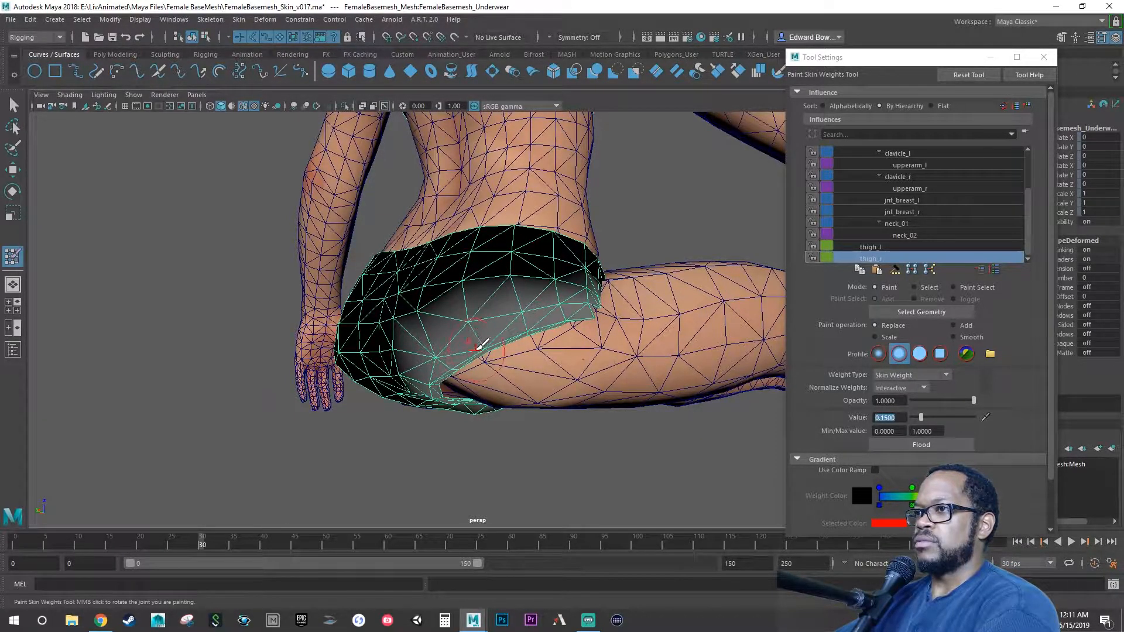
pyautogui.keyDown('alt'); pyautogui.moveTo(486, 346); pyautogui.dragTo(433, 351); pyautogui.keyUp('alt')
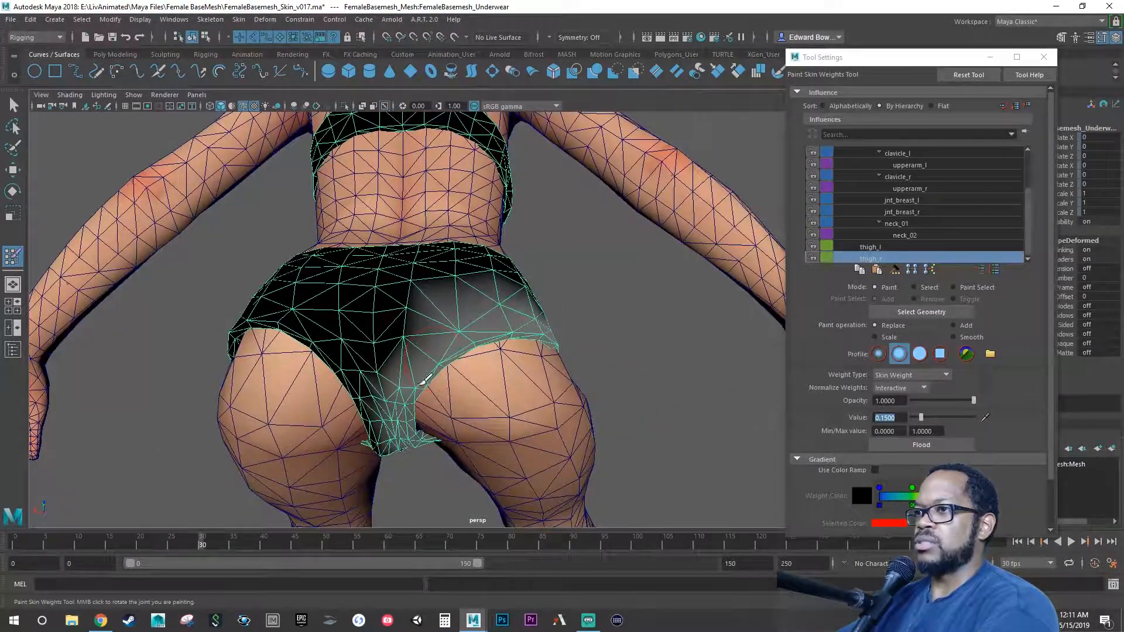
pyautogui.keyDown('alt'); pyautogui.moveTo(424, 417); pyautogui.dragTo(413, 389); pyautogui.keyUp('alt')
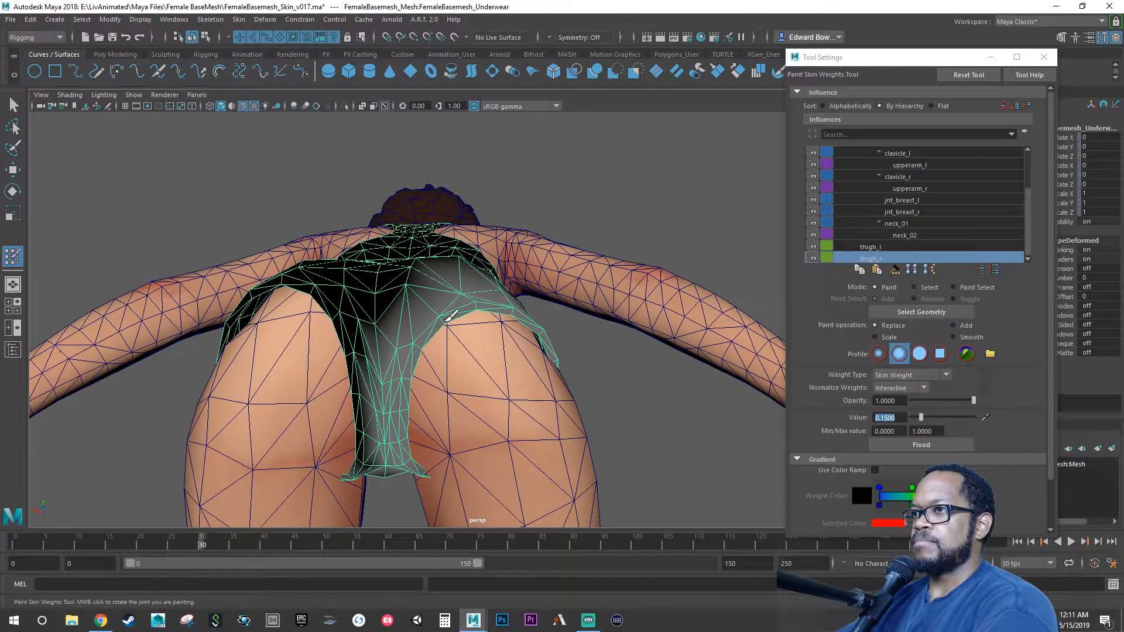
pyautogui.keyDown('alt'); pyautogui.moveTo(445, 328); pyautogui.dragTo(439, 360); pyautogui.keyUp('alt')
pyautogui.keyDown('alt'); pyautogui.moveTo(478, 315); pyautogui.dragTo(446, 352); pyautogui.keyUp('alt')
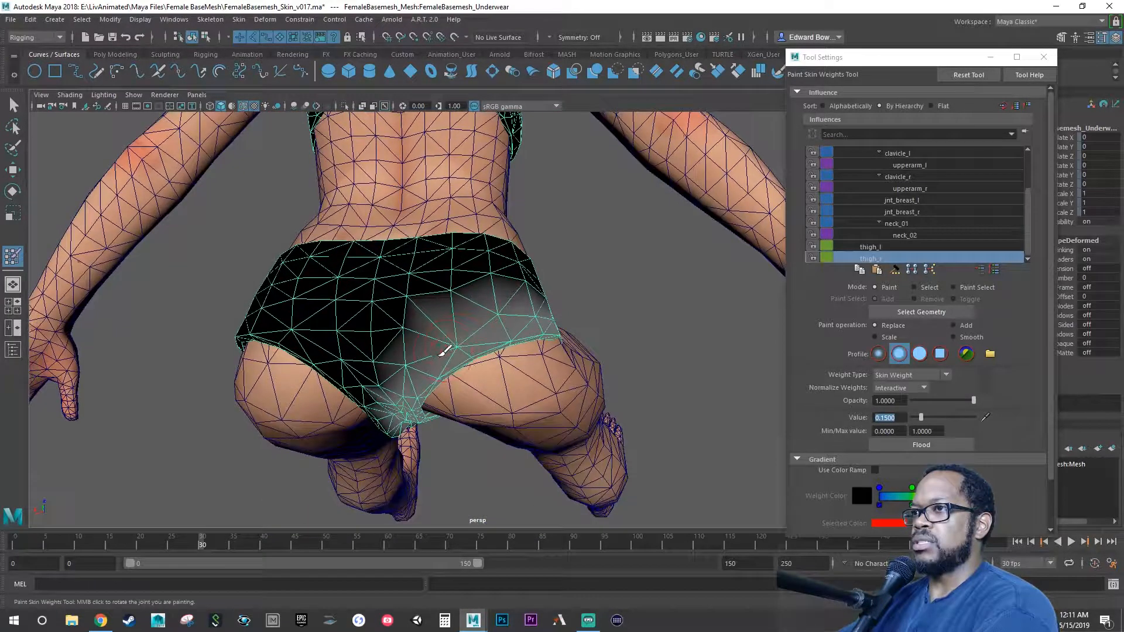
pyautogui.moveTo(532, 301)
pyautogui.mouseDown()
pyautogui.moveTo(464, 293)
pyautogui.moveTo(432, 322)
pyautogui.mouseUp()
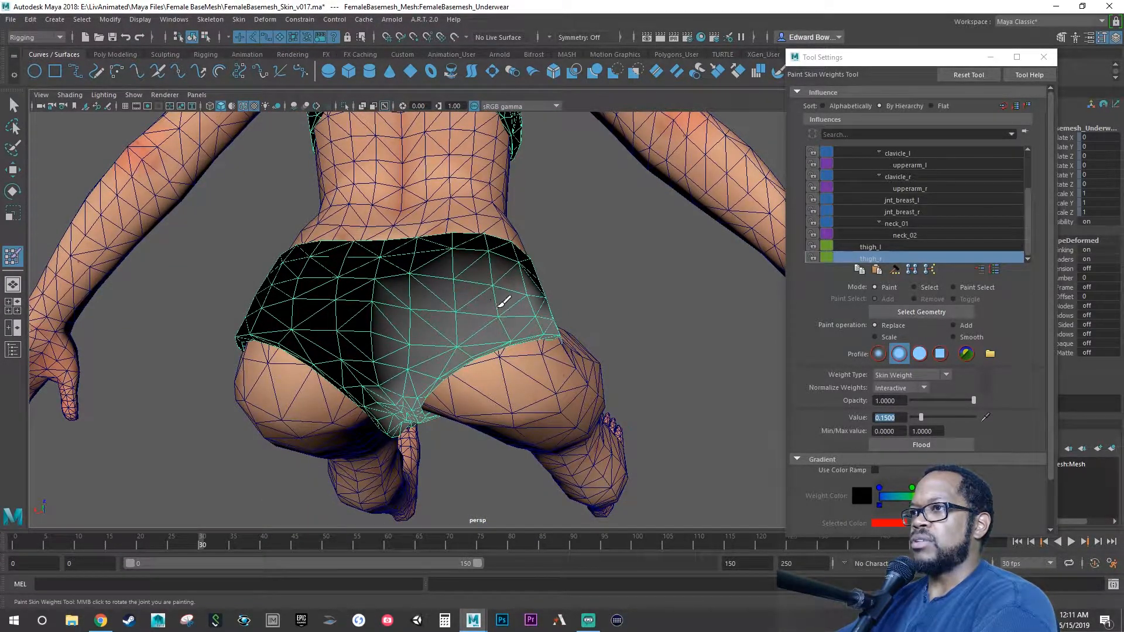
pyautogui.moveTo(523, 299)
pyautogui.mouseDown()
pyautogui.moveTo(447, 306)
pyautogui.moveTo(424, 348)
pyautogui.mouseUp()
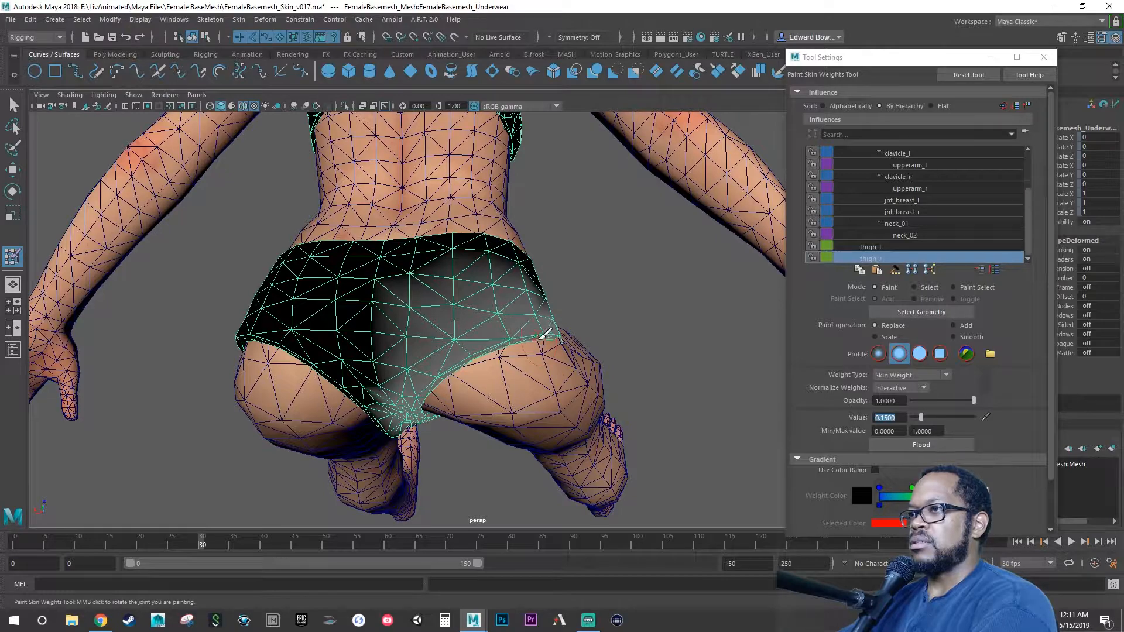
# Step: Try a further 0.15 stroke from the right hip down to the leg opening, and undo it
pyautogui.moveTo(545, 333)
pyautogui.keyDown('alt'); pyautogui.mouseDown()
pyautogui.moveTo(351, 332)
pyautogui.moveTo(448, 380)
pyautogui.moveTo(487, 374)
pyautogui.moveTo(500, 349)
pyautogui.mouseUp(); pyautogui.keyUp('alt')
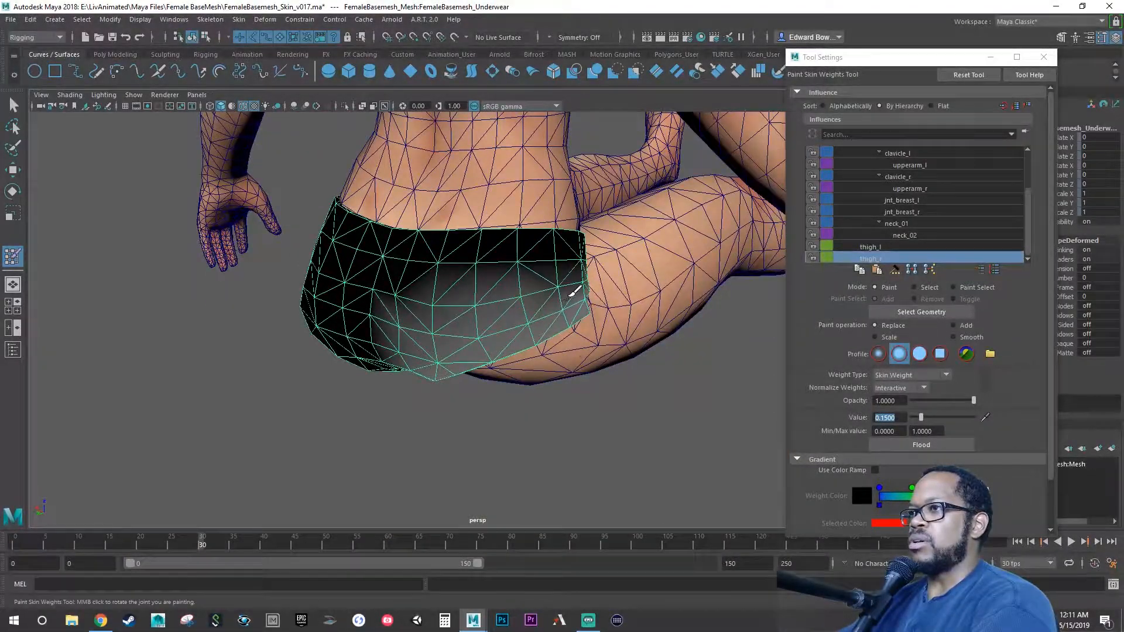
pyautogui.moveTo(574, 291)
pyautogui.mouseDown()
pyautogui.moveTo(432, 314)
pyautogui.moveTo(503, 310)
pyautogui.moveTo(464, 394)
pyautogui.mouseUp()
pyautogui.hotkey('ctrl', 'z')
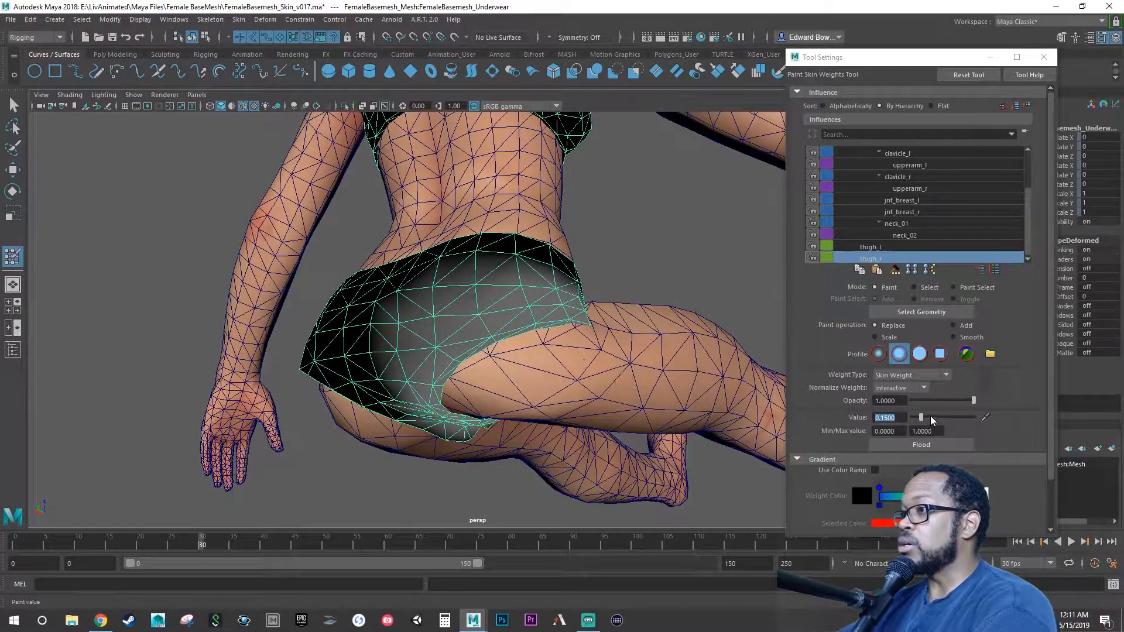
# Step: Set the paint value to 0.25 and strengthen the right thigh's influence along the lower rear edge of the right leg opening
pyautogui.moveTo(898, 418); pyautogui.dragTo(872, 418)
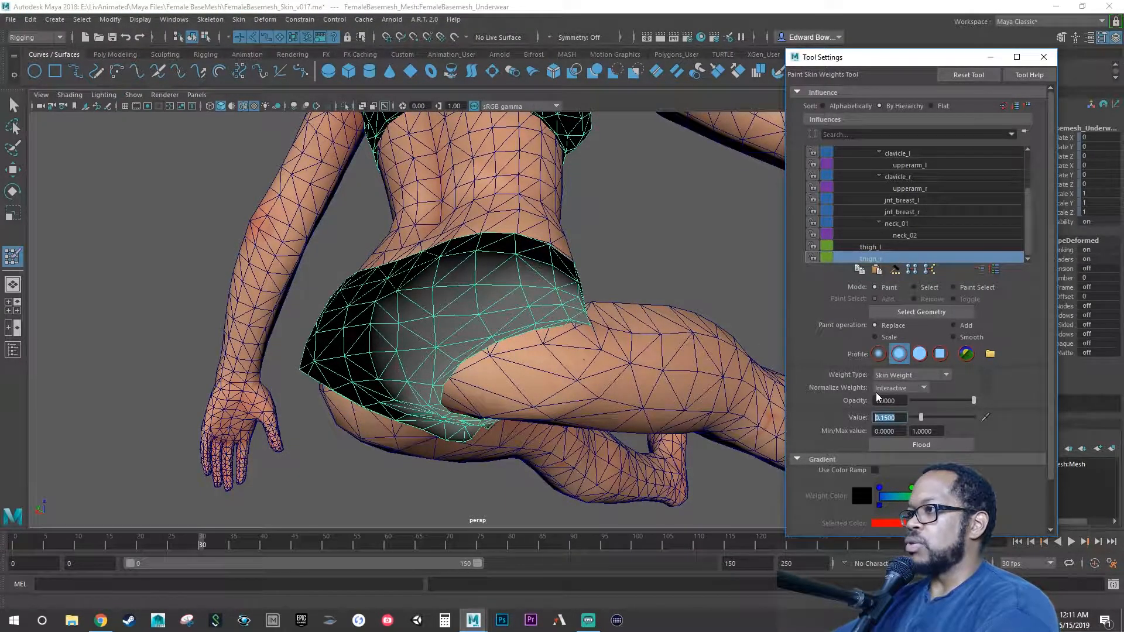
pyautogui.write('.3')
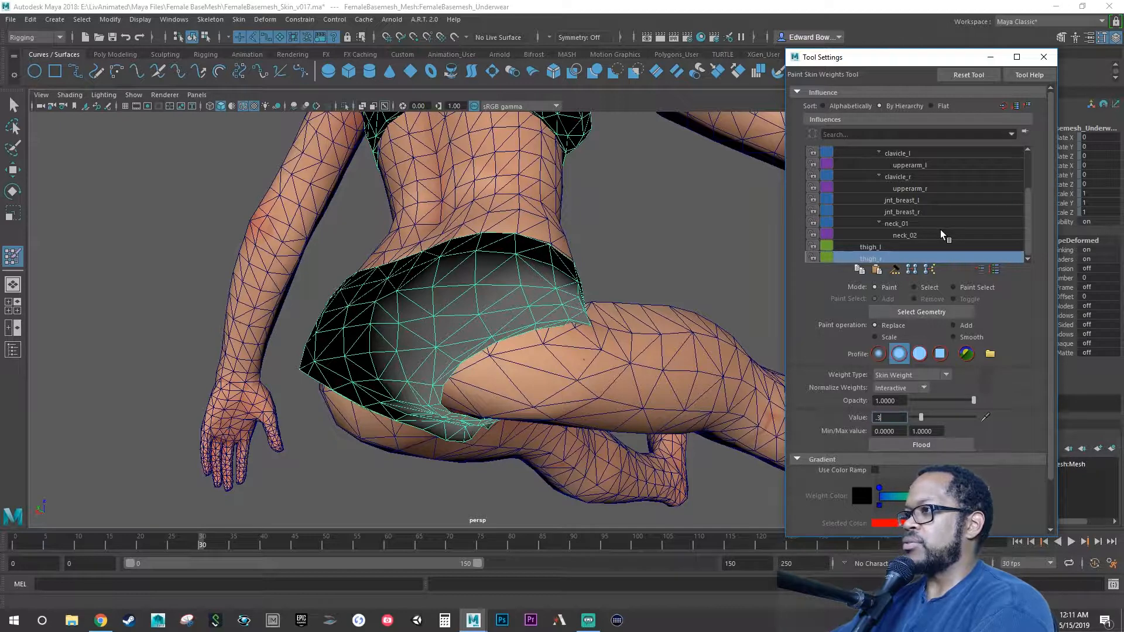
pyautogui.press('BackSpace')
pyautogui.write('25')
pyautogui.press('Return')
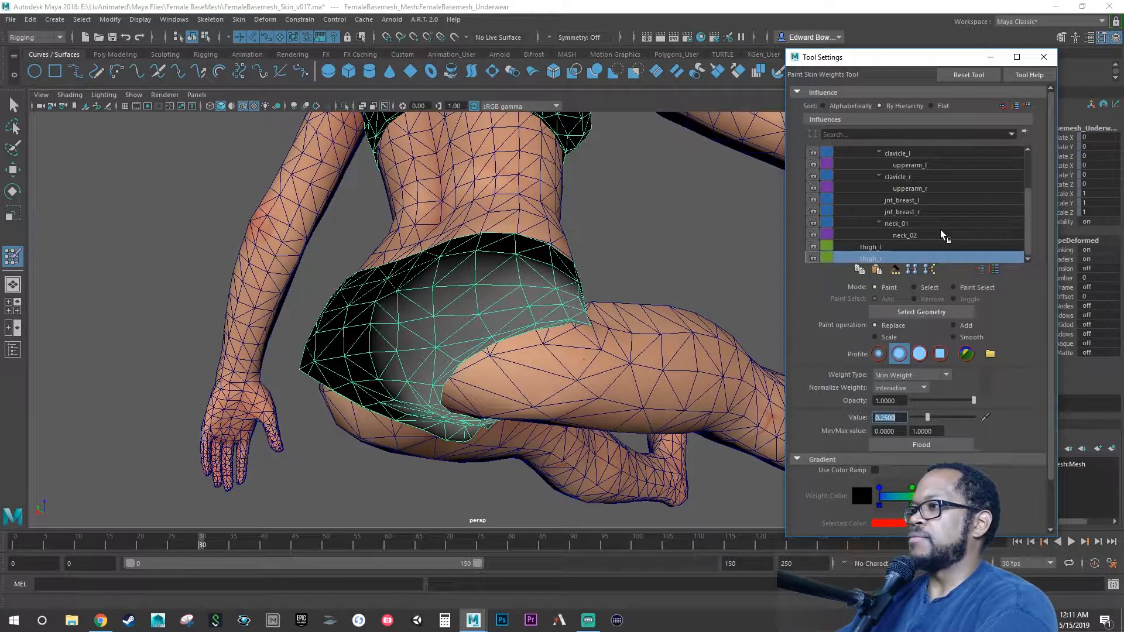
pyautogui.click(479, 344)
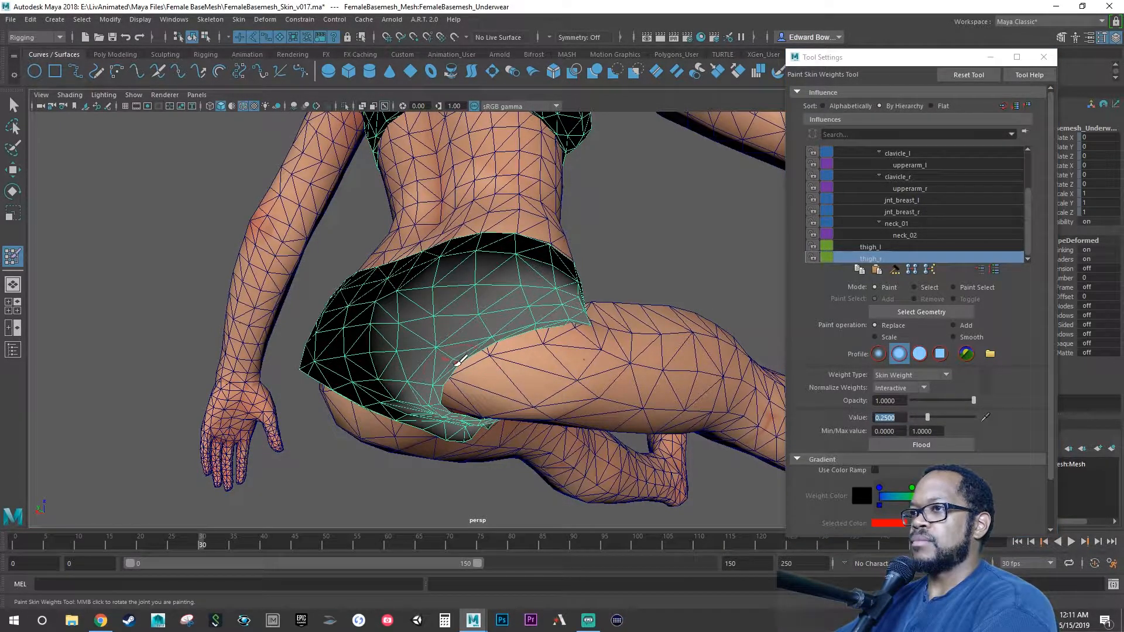
pyautogui.moveTo(458, 362)
pyautogui.mouseDown()
pyautogui.moveTo(514, 326)
pyautogui.moveTo(558, 323)
pyautogui.moveTo(462, 354)
pyautogui.moveTo(414, 409)
pyautogui.moveTo(434, 442)
pyautogui.moveTo(447, 371)
pyautogui.mouseUp()
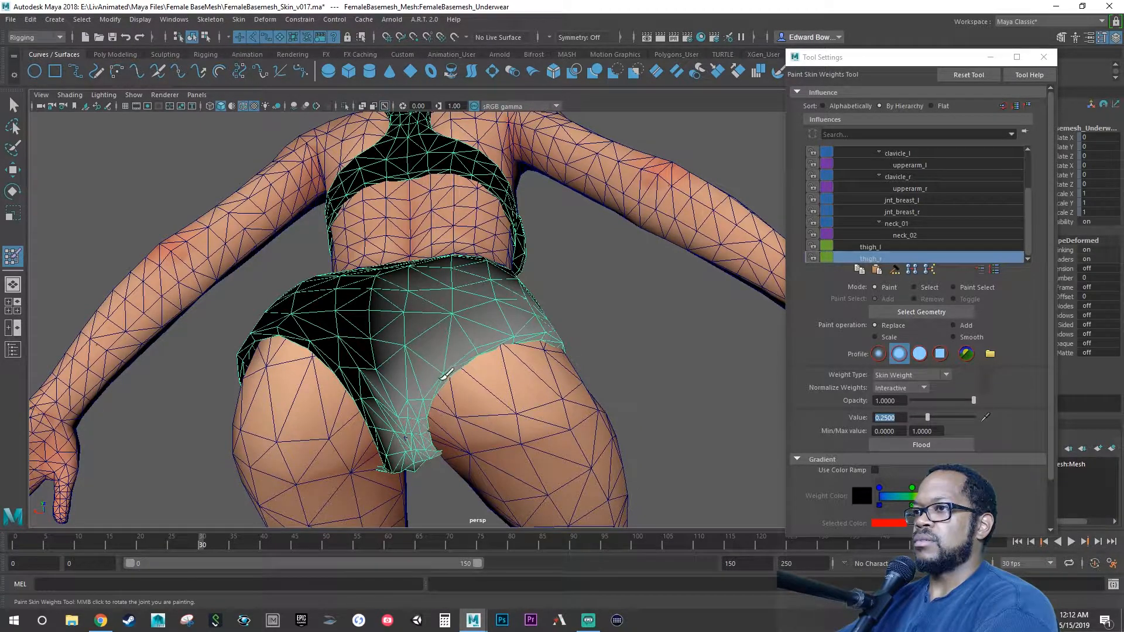
pyautogui.moveTo(512, 334)
pyautogui.mouseDown()
pyautogui.moveTo(551, 331)
pyautogui.moveTo(489, 322)
pyautogui.moveTo(427, 359)
pyautogui.moveTo(447, 376)
pyautogui.moveTo(496, 350)
pyautogui.mouseUp()
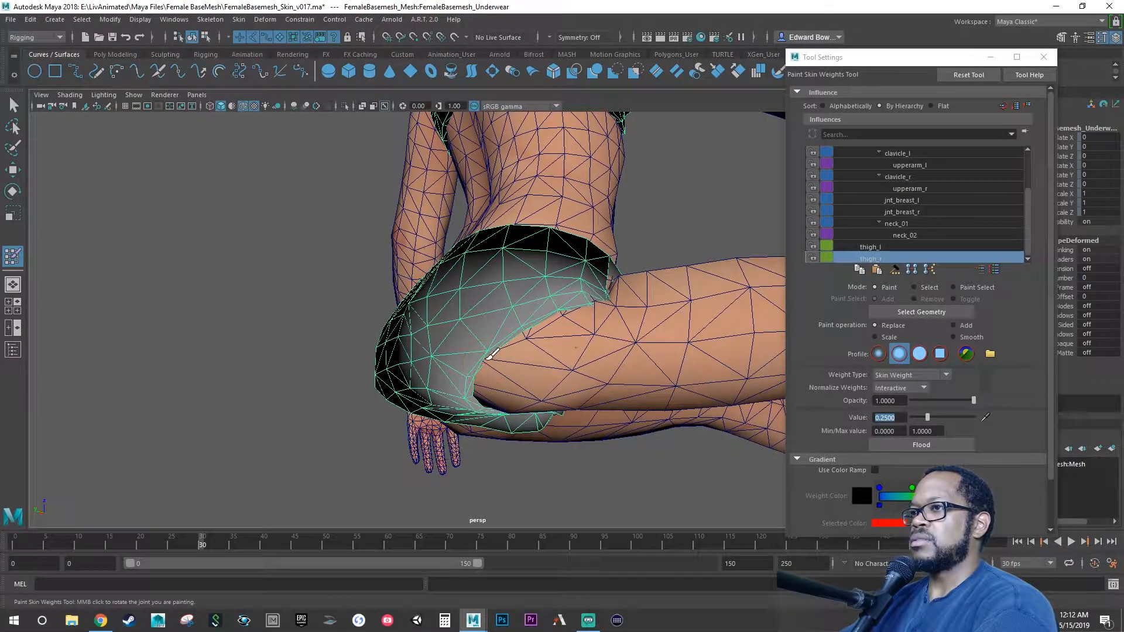
pyautogui.keyDown('alt'); pyautogui.moveTo(477, 399); pyautogui.dragTo(493, 337); pyautogui.keyUp('alt')
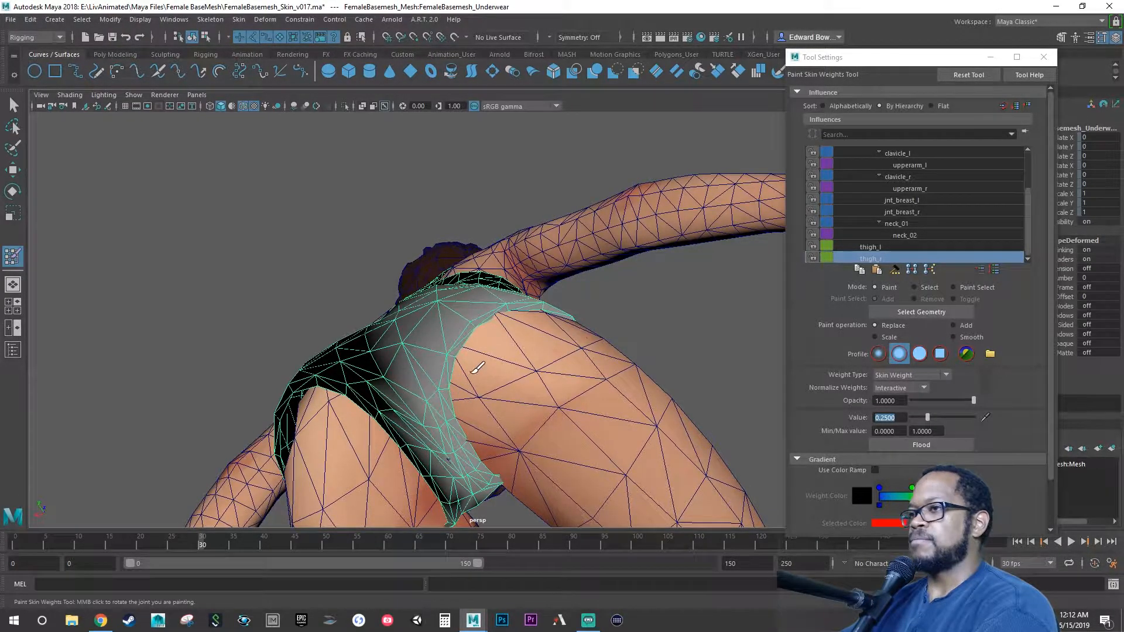
# Step: Examine the briefs' right rear half and right leg opening in the raised-leg pose from several angles
pyautogui.moveTo(478, 367)
pyautogui.keyDown('alt'); pyautogui.mouseDown()
pyautogui.moveTo(421, 406)
pyautogui.moveTo(376, 416)
pyautogui.moveTo(376, 428)
pyautogui.moveTo(451, 424)
pyautogui.moveTo(531, 451)
pyautogui.moveTo(474, 451)
pyautogui.moveTo(431, 427)
pyautogui.moveTo(514, 436)
pyautogui.moveTo(507, 376)
pyautogui.mouseUp(); pyautogui.keyUp('alt')
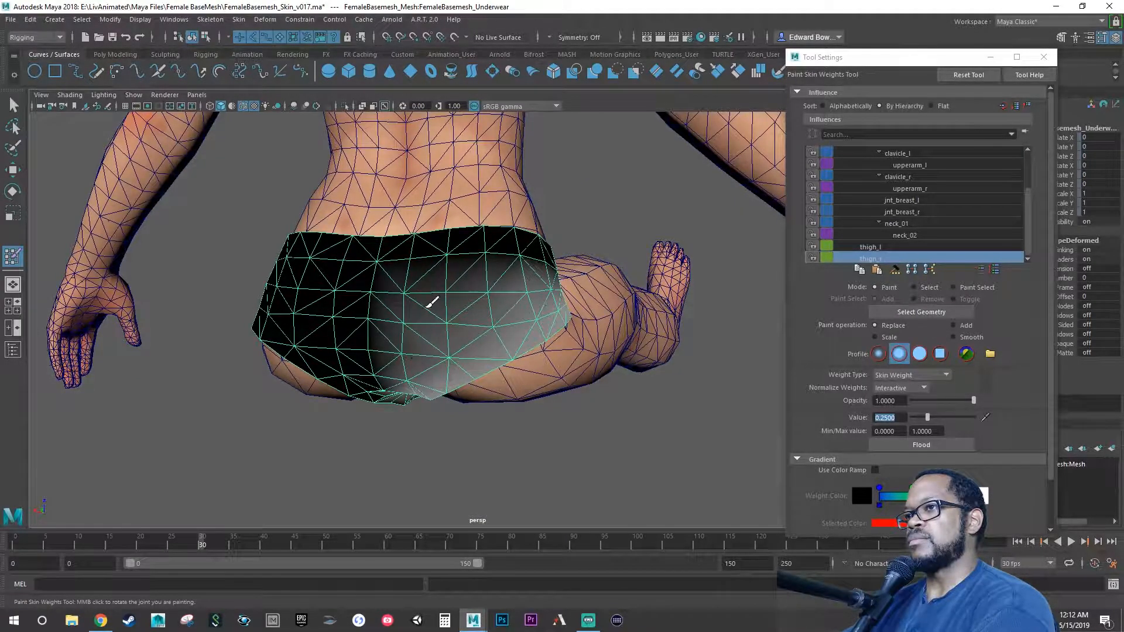
pyautogui.moveTo(432, 302)
pyautogui.keyDown('alt'); pyautogui.mouseDown()
pyautogui.moveTo(454, 309)
pyautogui.moveTo(371, 293)
pyautogui.moveTo(437, 301)
pyautogui.moveTo(437, 317)
pyautogui.mouseUp(); pyautogui.keyUp('alt')
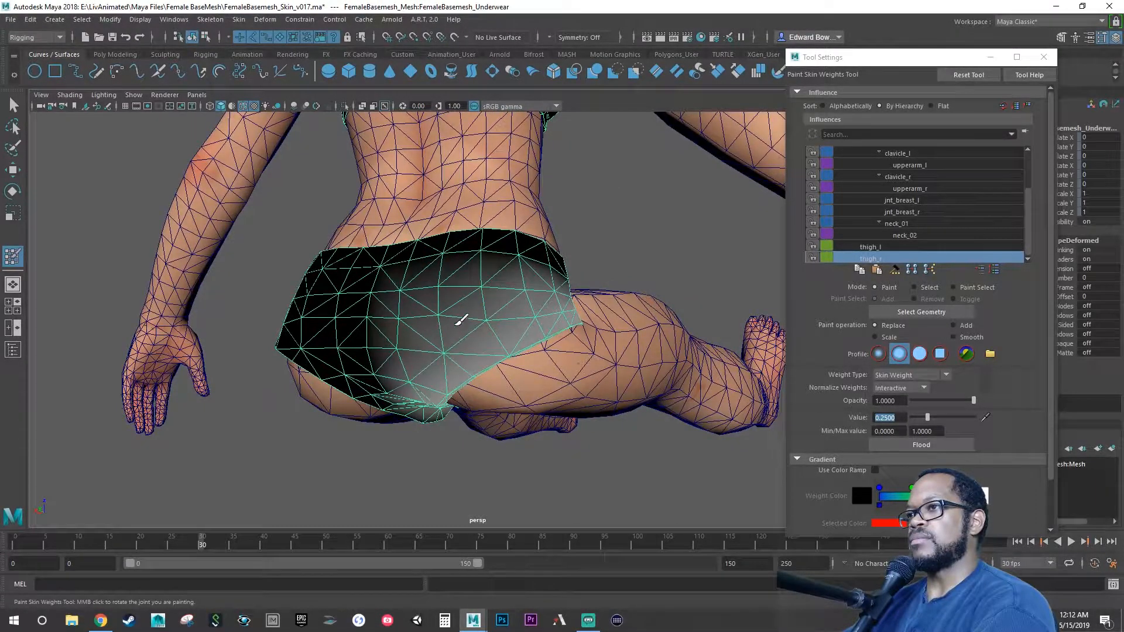
pyautogui.moveTo(534, 290)
pyautogui.keyDown('alt'); pyautogui.mouseDown()
pyautogui.moveTo(502, 296)
pyautogui.moveTo(519, 295)
pyautogui.mouseUp(); pyautogui.keyUp('alt')
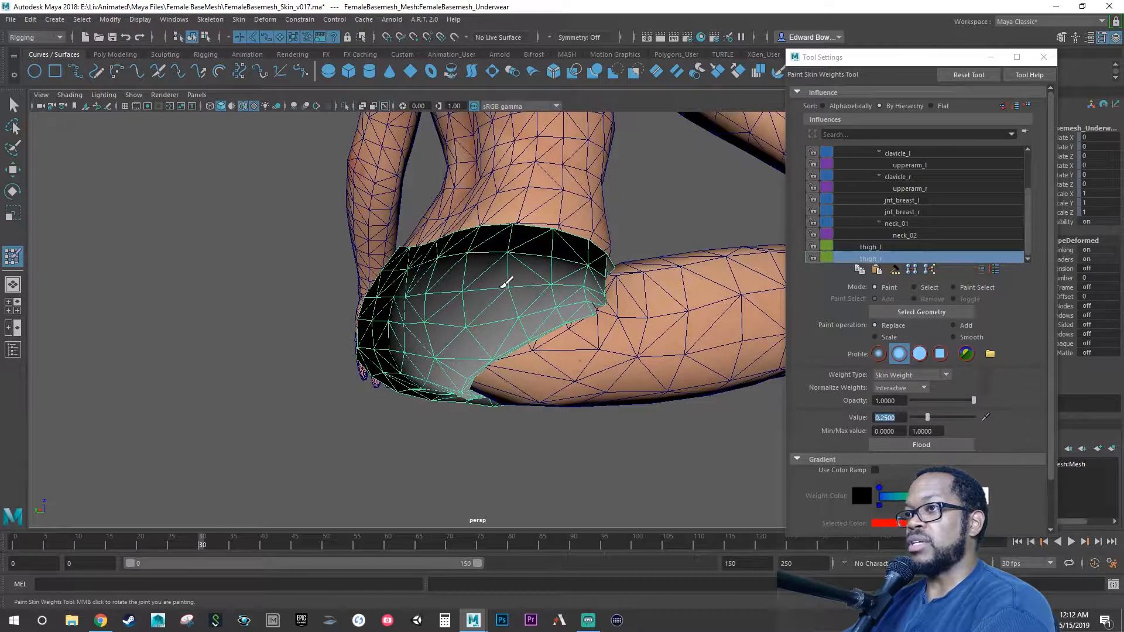
pyautogui.keyDown('alt'); pyautogui.moveTo(454, 299); pyautogui.dragTo(518, 341); pyautogui.keyUp('alt')
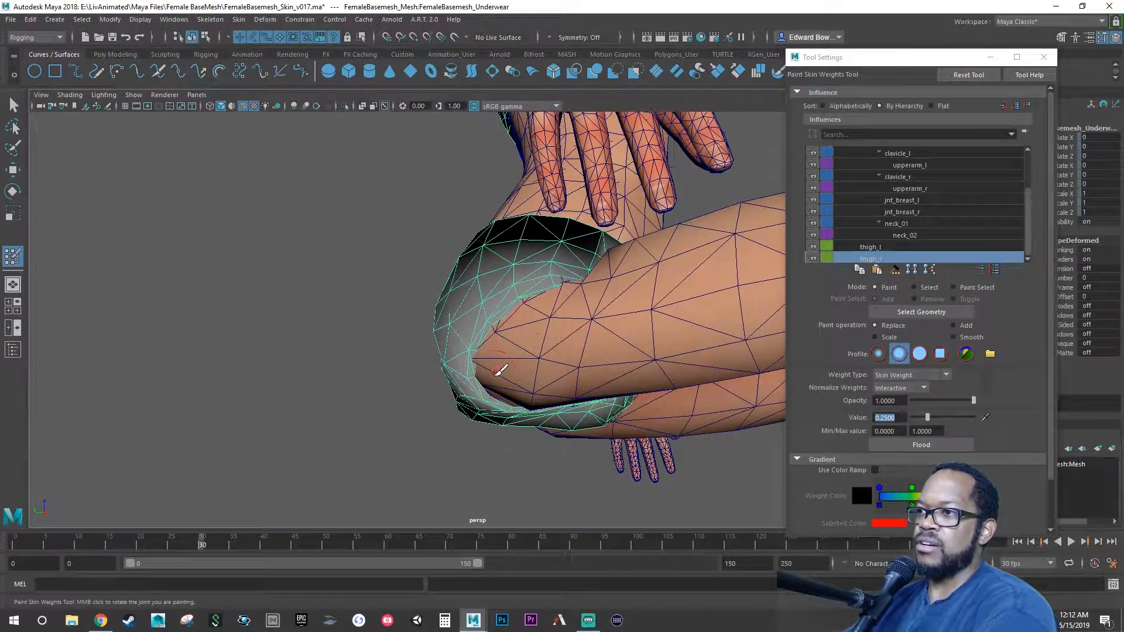
pyautogui.keyDown('alt'); pyautogui.moveTo(501, 358); pyautogui.dragTo(390, 412); pyautogui.keyUp('alt')
# Step: Return to frame 0 and paint the right thigh's influence at 0.25 across the right front of the briefs along the leg opening
pyautogui.moveTo(233, 543); pyautogui.dragTo(12, 533)
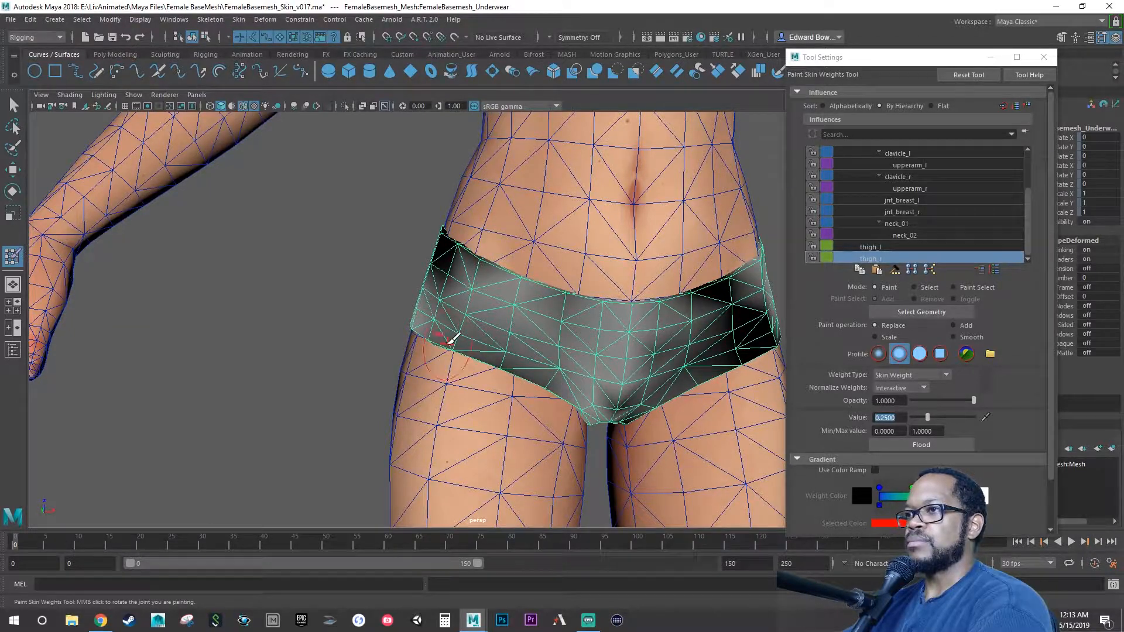
pyautogui.moveTo(451, 341); pyautogui.dragTo(574, 387)
pyautogui.moveTo(476, 348)
pyautogui.mouseDown()
pyautogui.moveTo(431, 321)
pyautogui.moveTo(473, 344)
pyautogui.mouseUp()
pyautogui.keyDown('alt'); pyautogui.moveTo(572, 386); pyautogui.dragTo(574, 347); pyautogui.keyUp('alt')
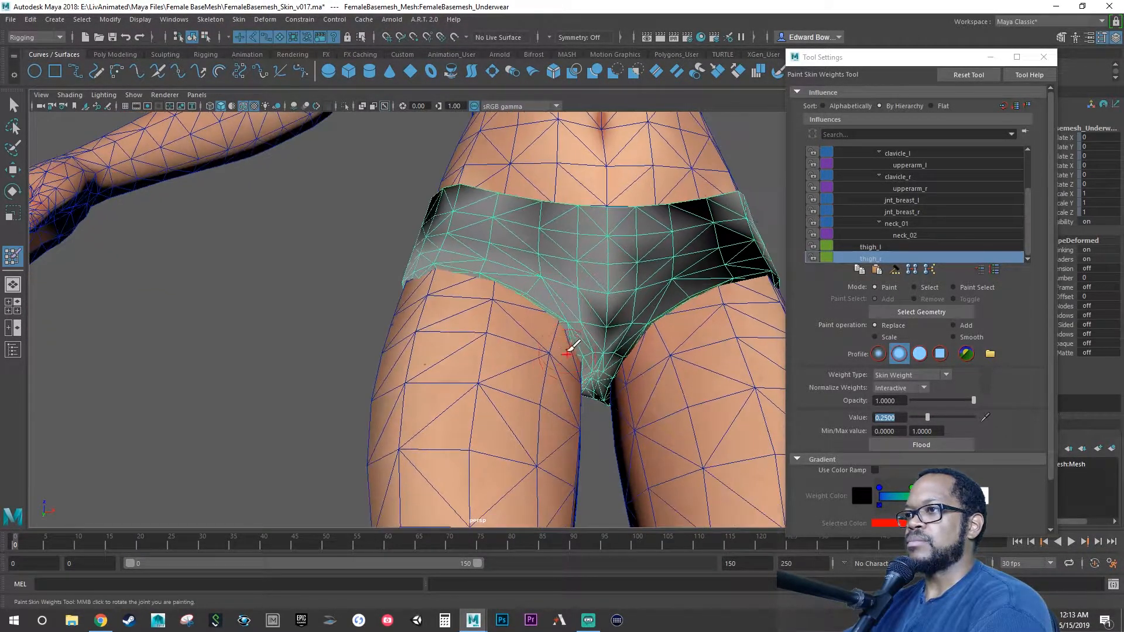
pyautogui.keyDown('alt'); pyautogui.moveTo(552, 292); pyautogui.dragTo(564, 316); pyautogui.keyUp('alt')
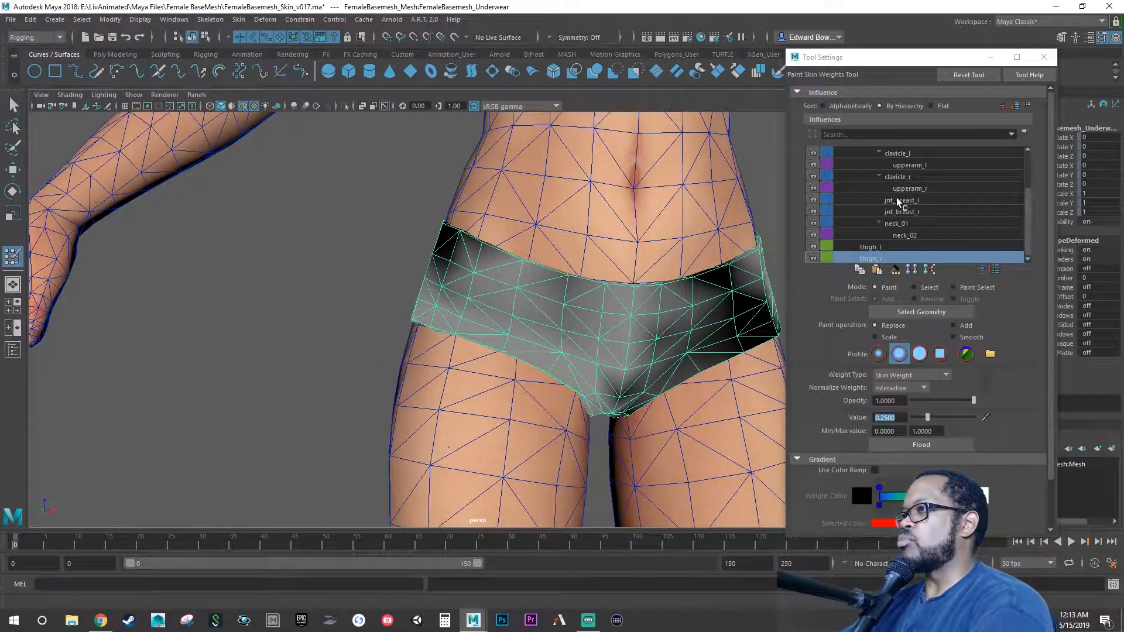
# Step: Paint the pelvis influence at a value of 1 along the briefs' front waistband and down towards the centre
pyautogui.scroll(3, 898, 198)
pyautogui.click(862, 164)
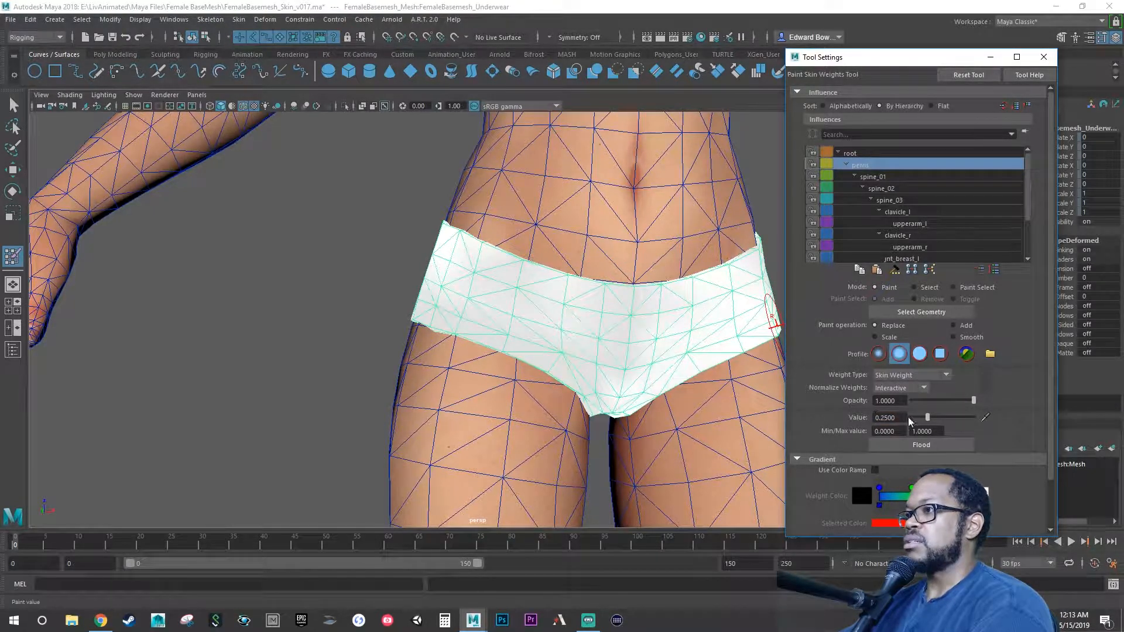
pyautogui.moveTo(926, 418); pyautogui.dragTo(989, 420)
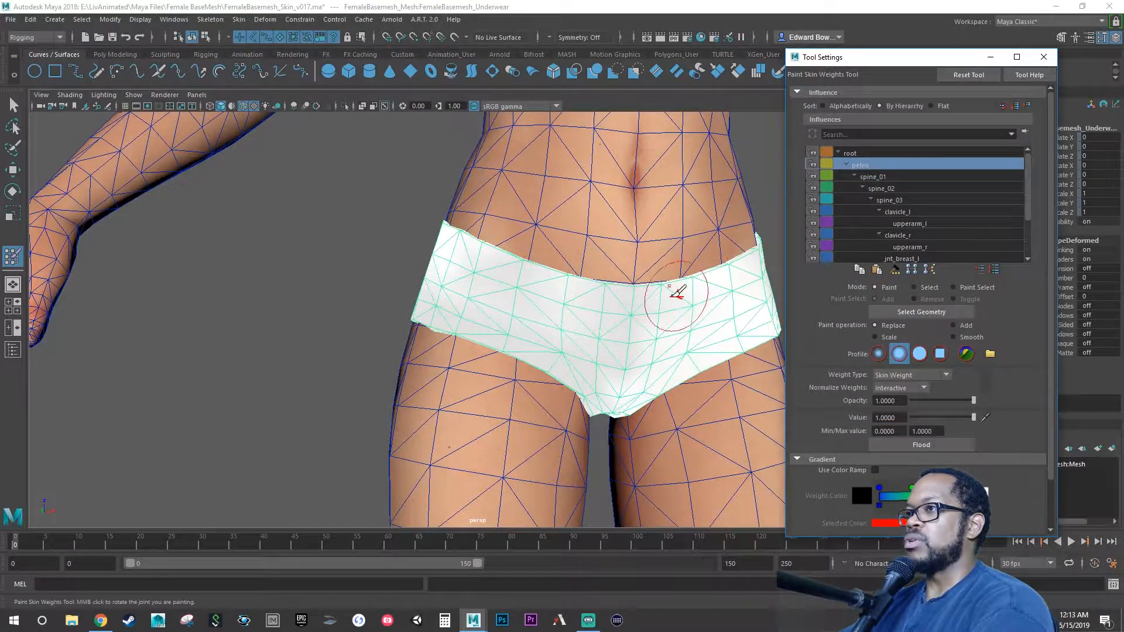
pyautogui.moveTo(612, 293); pyautogui.dragTo(489, 258)
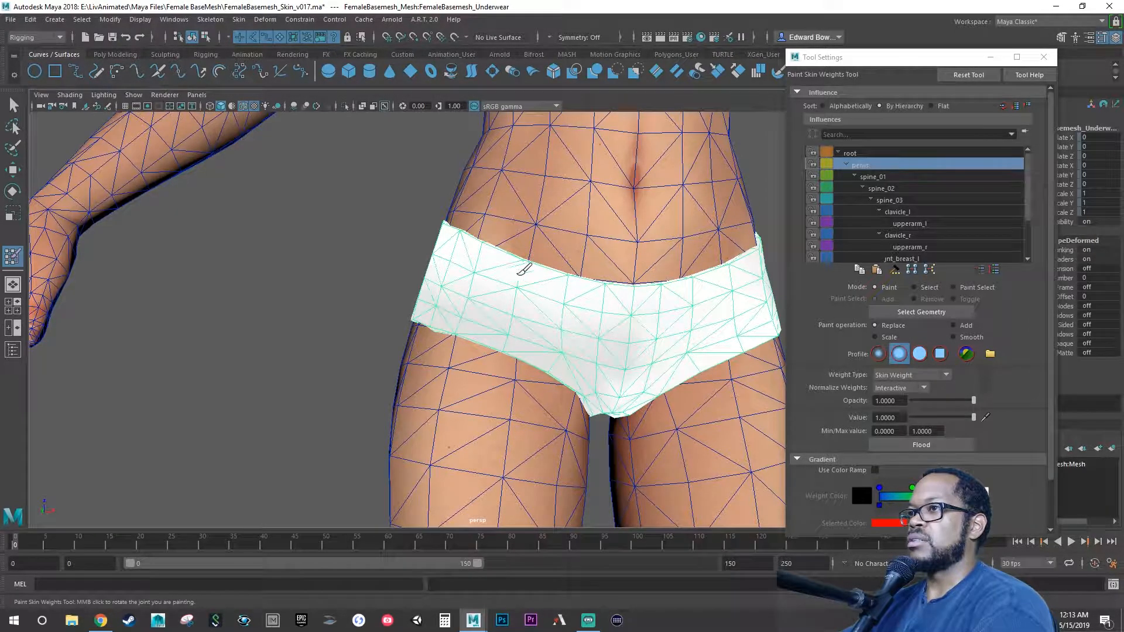
pyautogui.moveTo(553, 291); pyautogui.dragTo(635, 337)
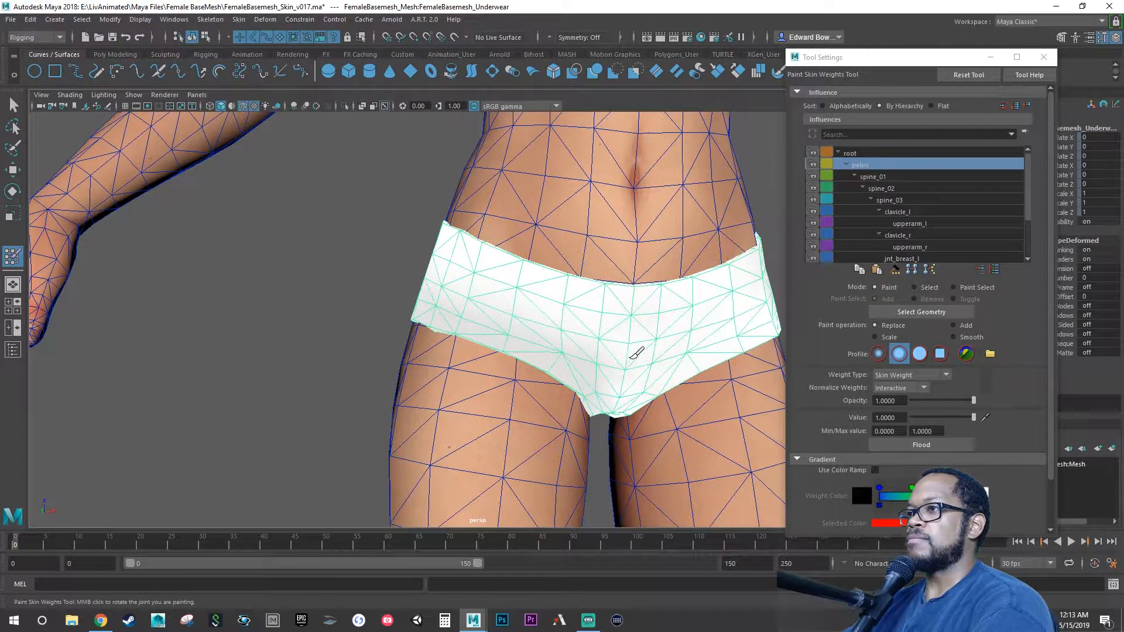
# Step: Set the paint value back to 0.25 and check the right thigh's influence across the front of the briefs
pyautogui.click(890, 417)
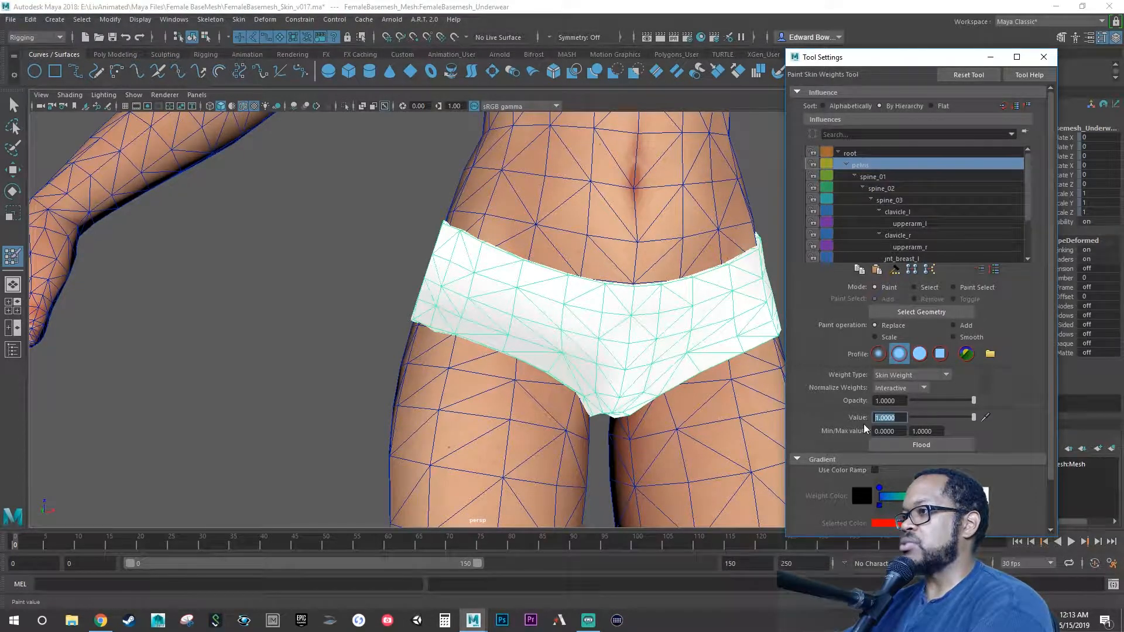
pyautogui.write('.25')
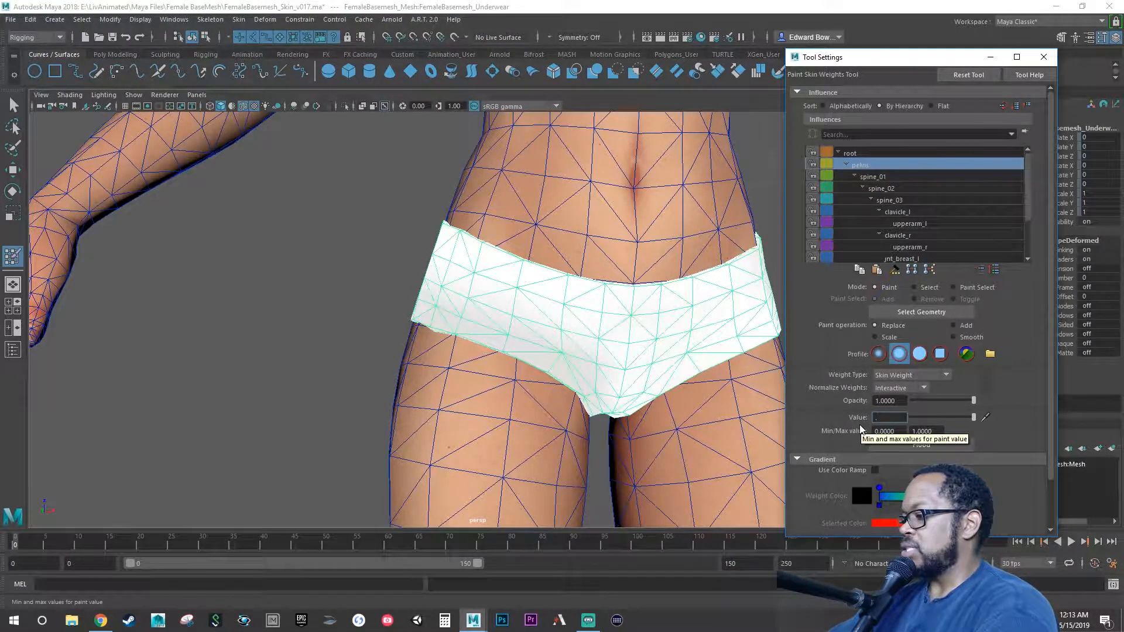
pyautogui.press('Return')
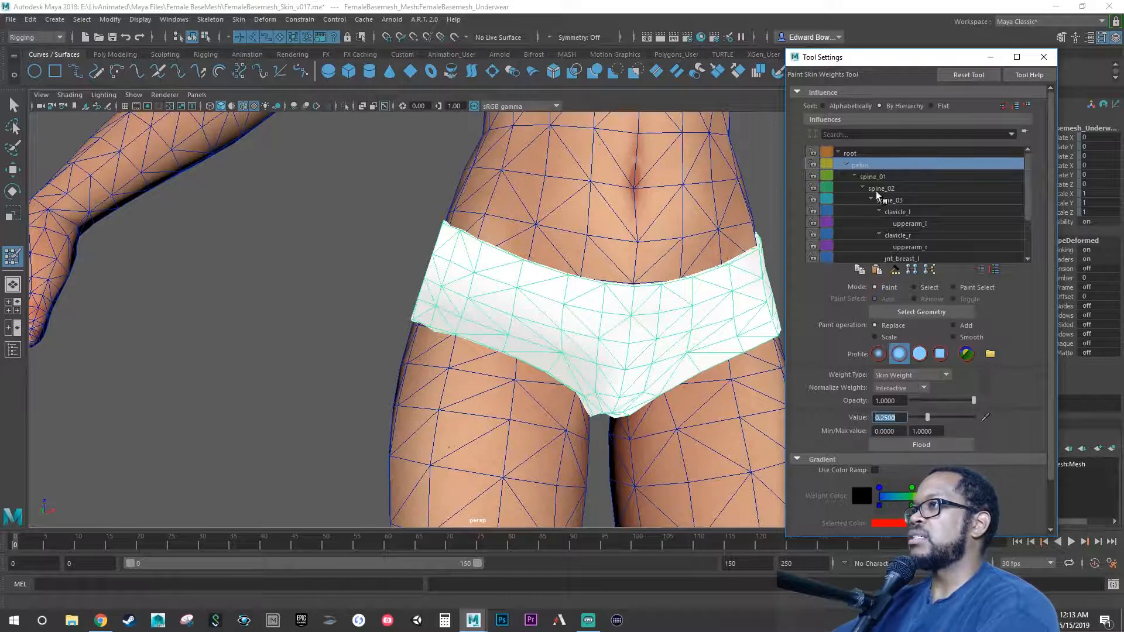
pyautogui.scroll(-2, 922, 234)
pyautogui.click(885, 258)
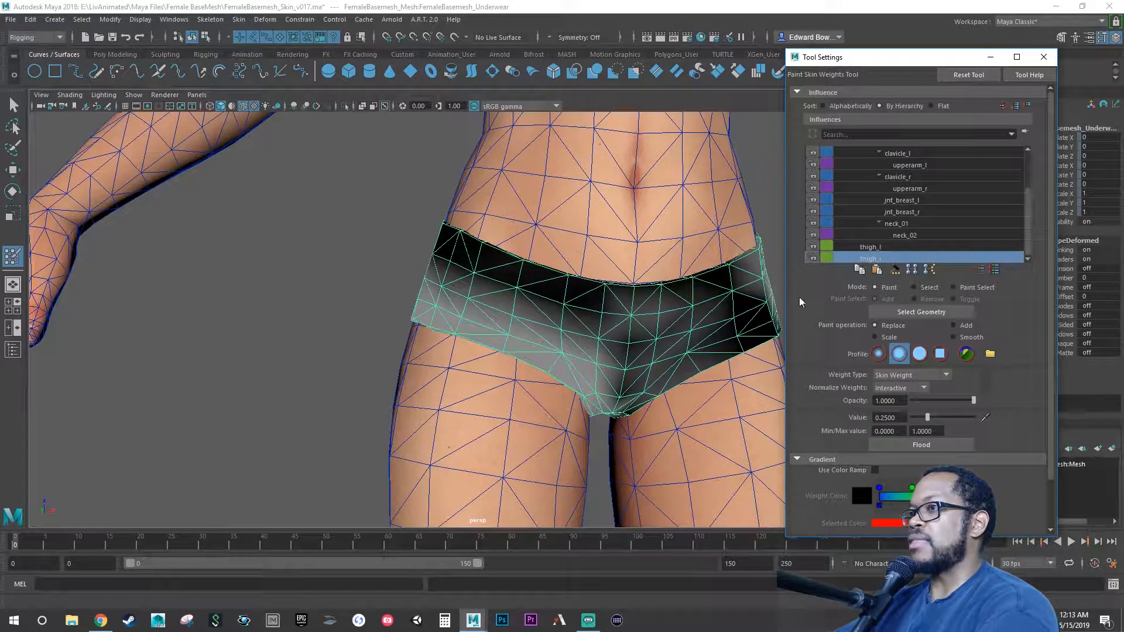
pyautogui.moveTo(588, 351)
pyautogui.keyDown('alt'); pyautogui.mouseDown()
pyautogui.moveTo(445, 345)
pyautogui.moveTo(501, 372)
pyautogui.moveTo(605, 351)
pyautogui.mouseUp(); pyautogui.keyUp('alt')
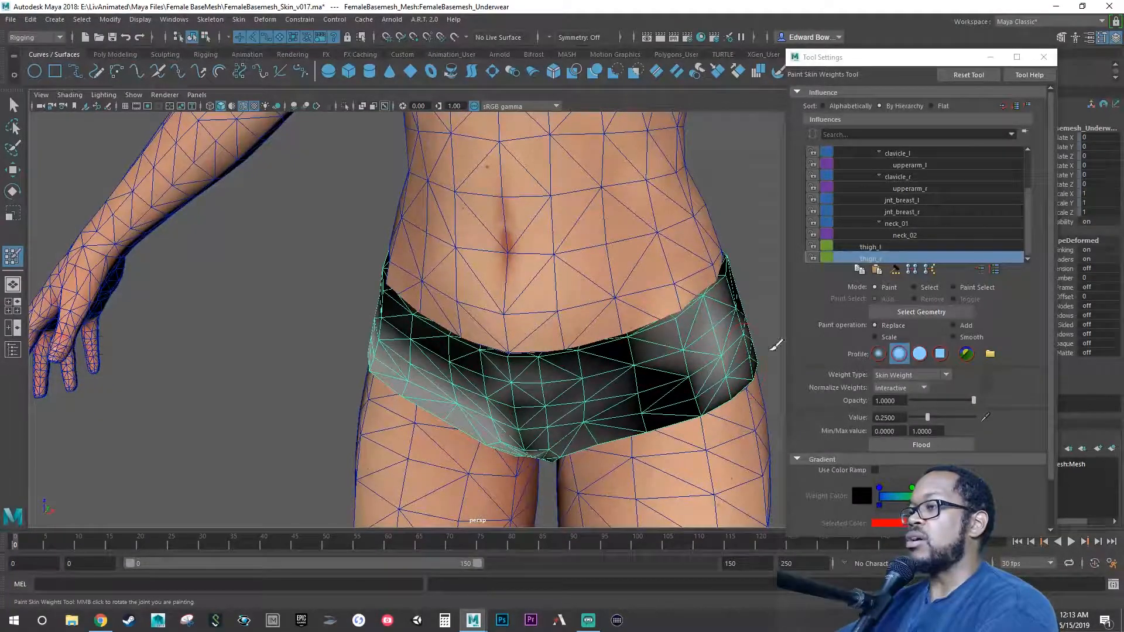
# Step: Paint the pelvis influence at a value of 1 over the left hip of the briefs to clear stray right thigh weights
pyautogui.scroll(2, 937, 218)
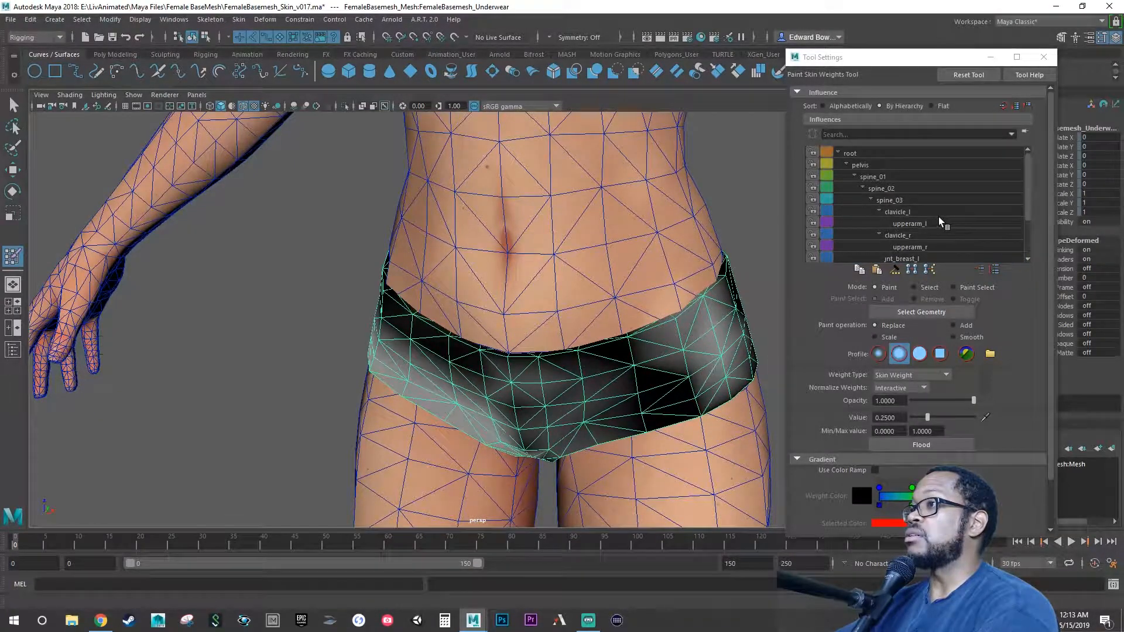
pyautogui.click(859, 163)
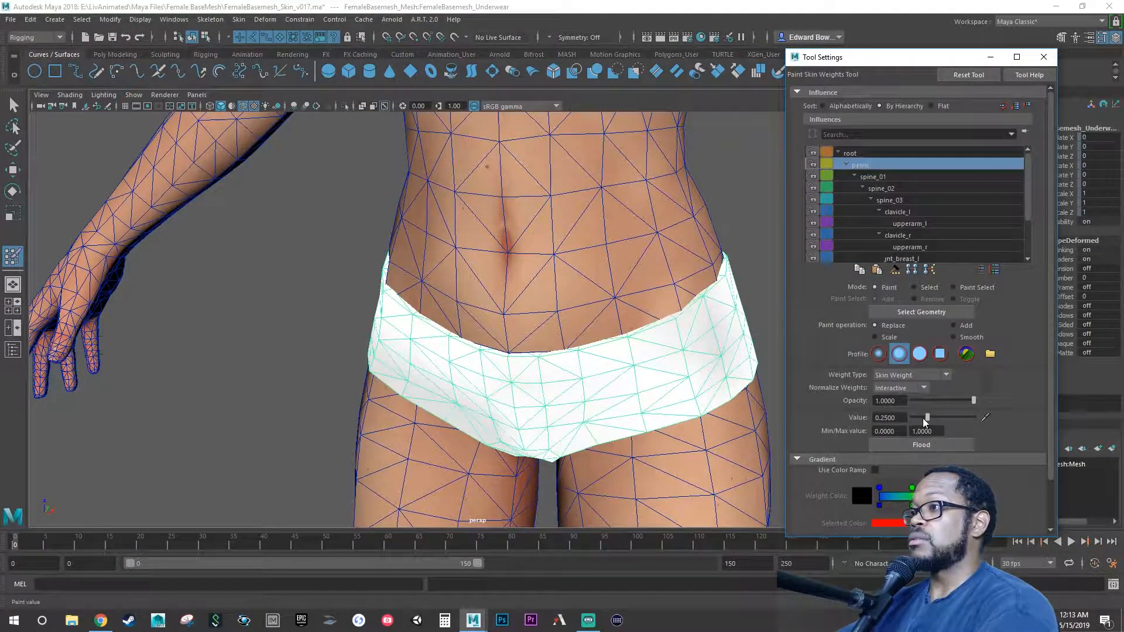
pyautogui.moveTo(926, 416); pyautogui.dragTo(975, 416)
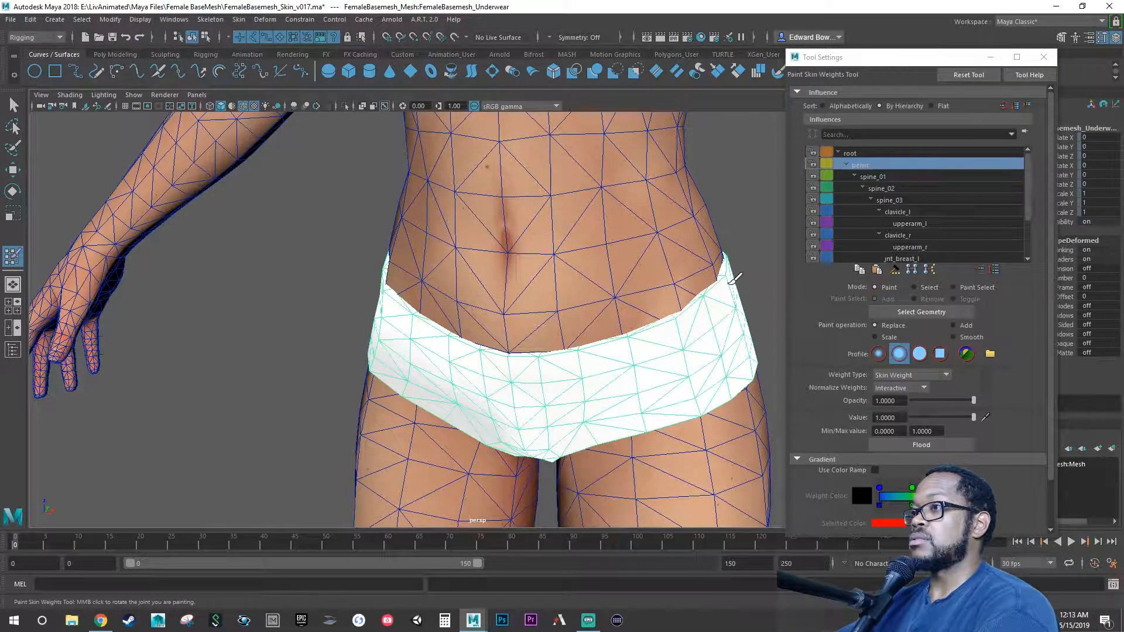
pyautogui.keyDown('alt'); pyautogui.moveTo(709, 372); pyautogui.dragTo(587, 314); pyautogui.keyUp('alt')
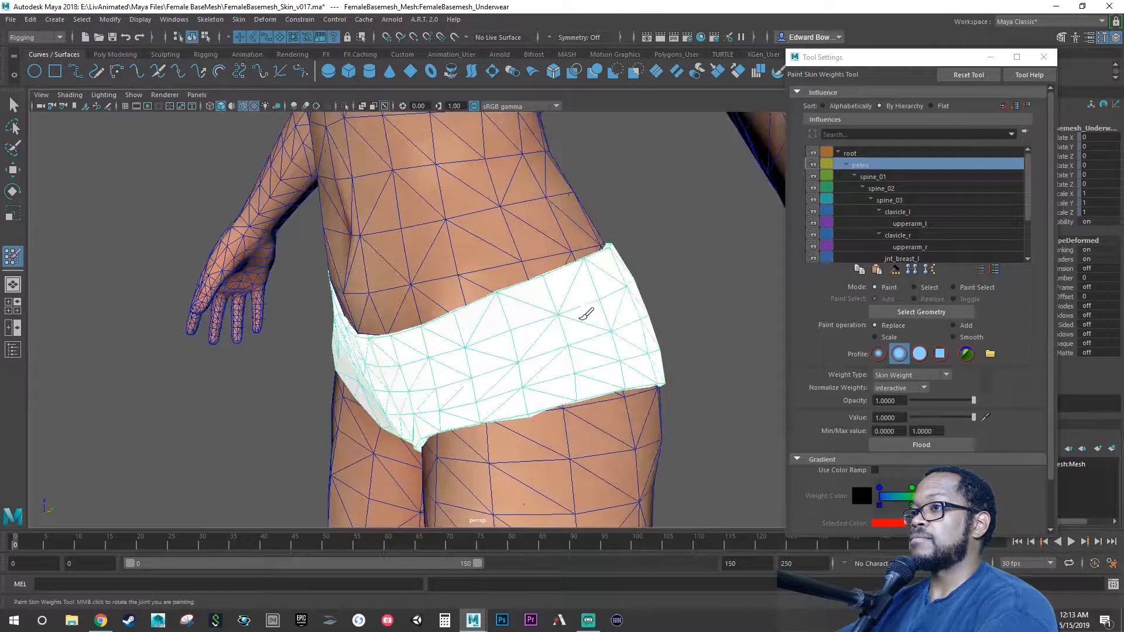
pyautogui.keyDown('alt'); pyautogui.moveTo(540, 367); pyautogui.dragTo(702, 359); pyautogui.keyUp('alt')
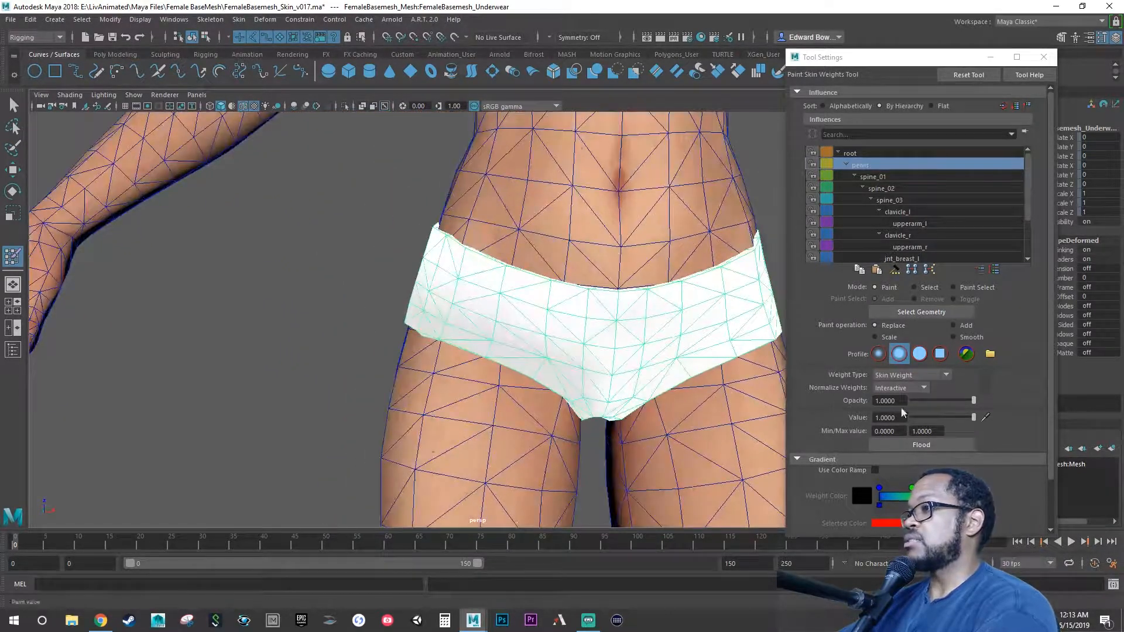
# Step: Reset the paint value to 0.25 and inspect the right thigh's remaining influence around the left hip and front of the briefs
pyautogui.moveTo(896, 417); pyautogui.dragTo(854, 407)
pyautogui.write('.25')
pyautogui.press('Return')
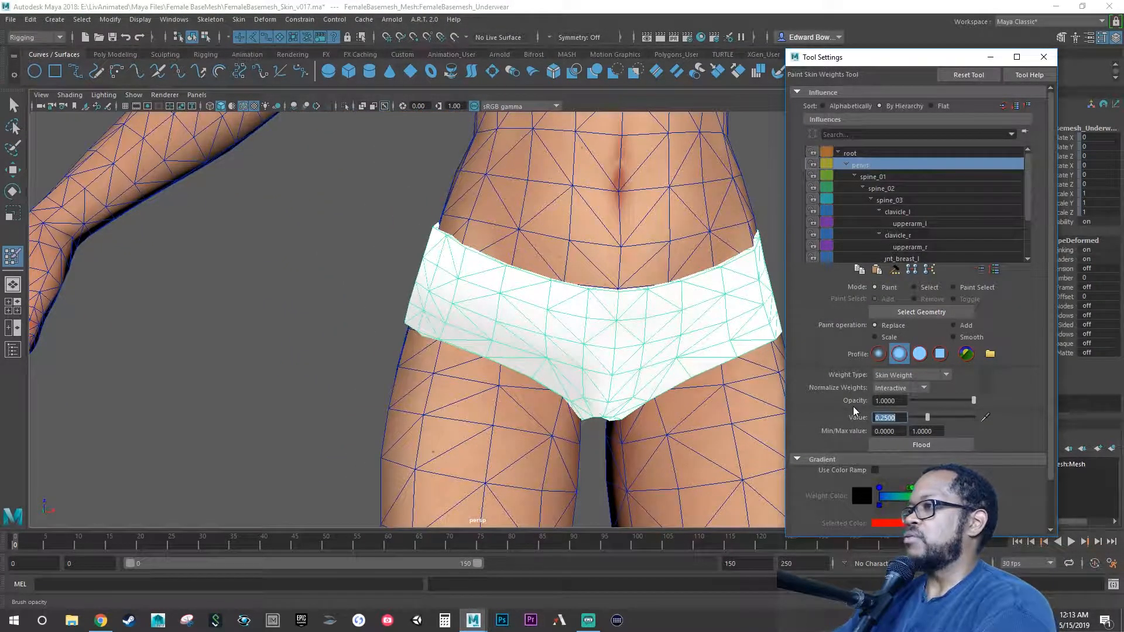
pyautogui.scroll(-3, 894, 175)
pyautogui.click(878, 258)
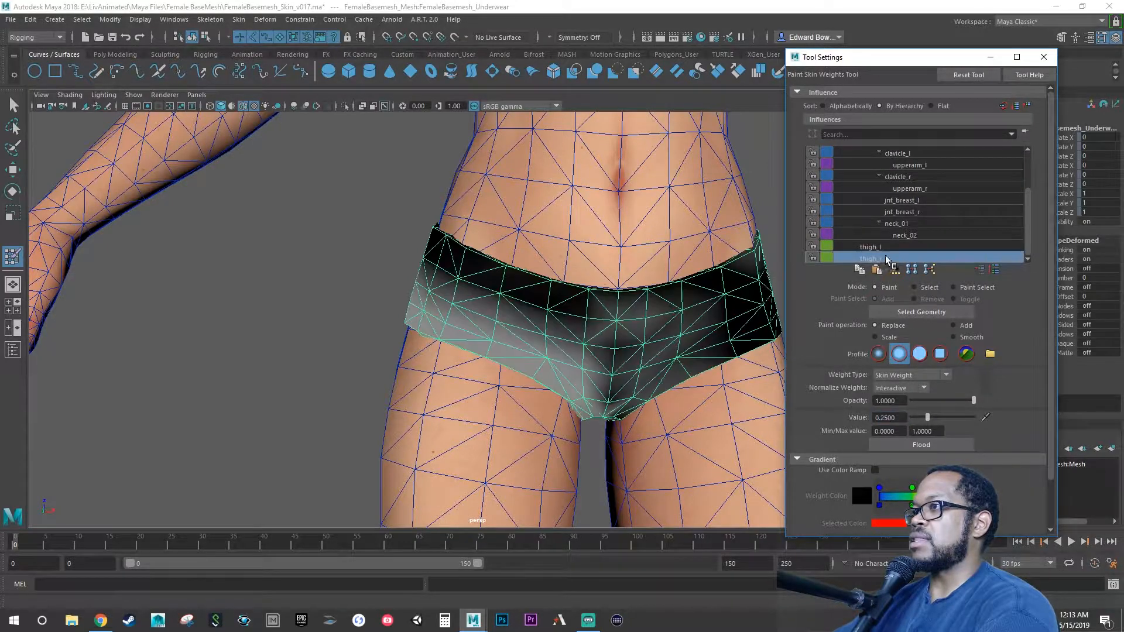
pyautogui.keyDown('alt'); pyautogui.moveTo(748, 293); pyautogui.dragTo(594, 306); pyautogui.keyUp('alt')
pyautogui.moveTo(526, 308)
pyautogui.keyDown('alt'); pyautogui.mouseDown()
pyautogui.moveTo(535, 271)
pyautogui.moveTo(728, 296)
pyautogui.mouseUp(); pyautogui.keyUp('alt')
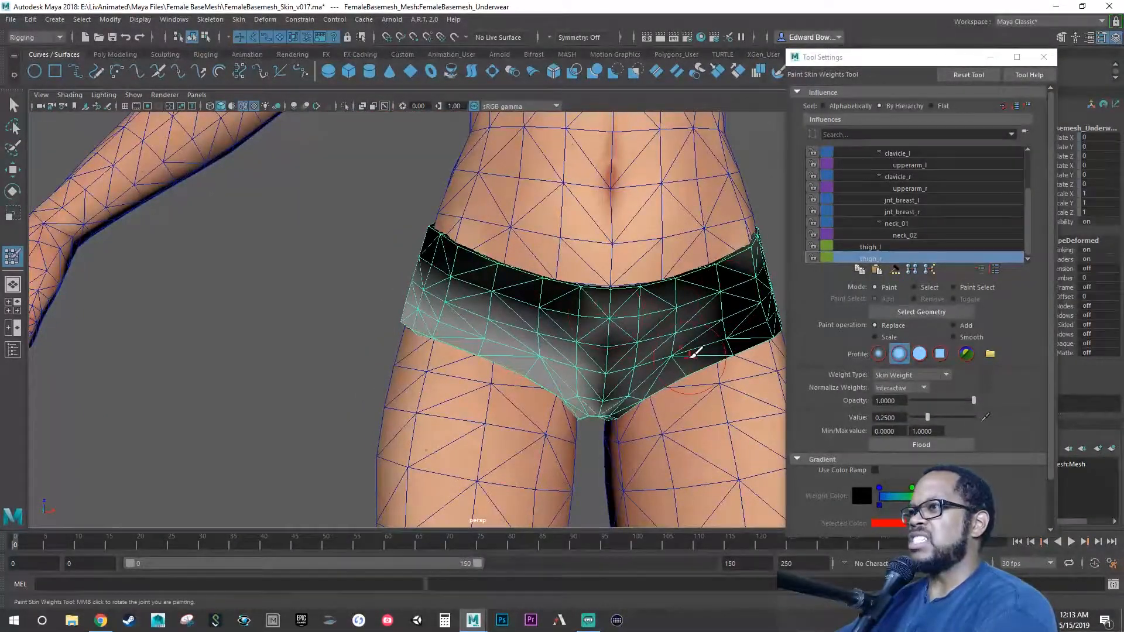
# Step: Paint the pelvis influence at a value of 1 over the centre and left front of the briefs
pyautogui.scroll(3, 923, 226)
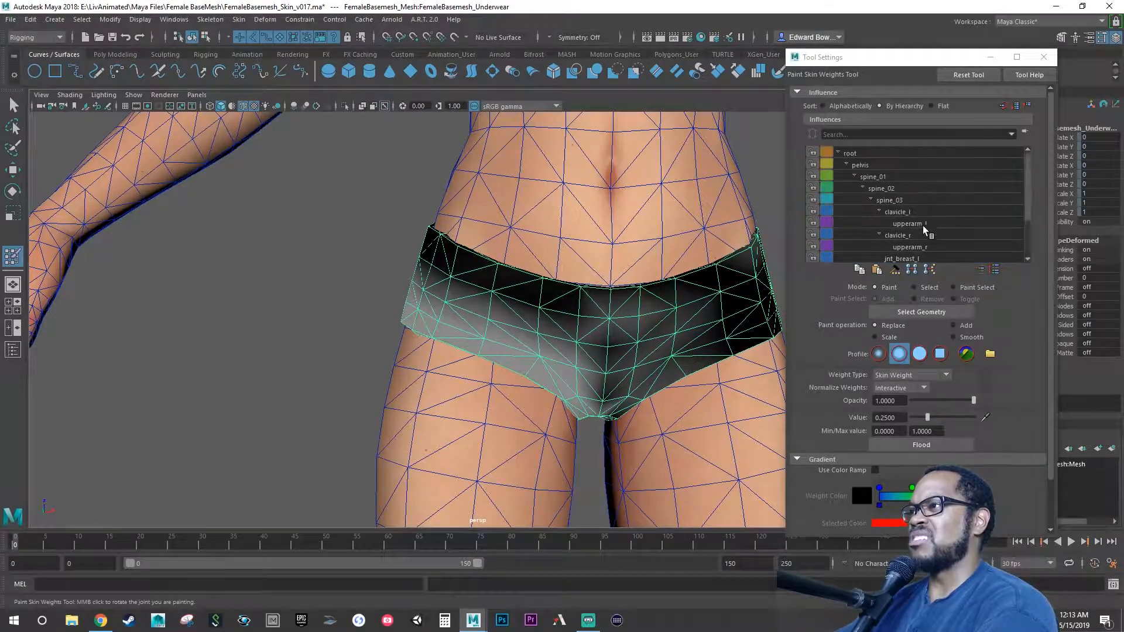
pyautogui.click(862, 164)
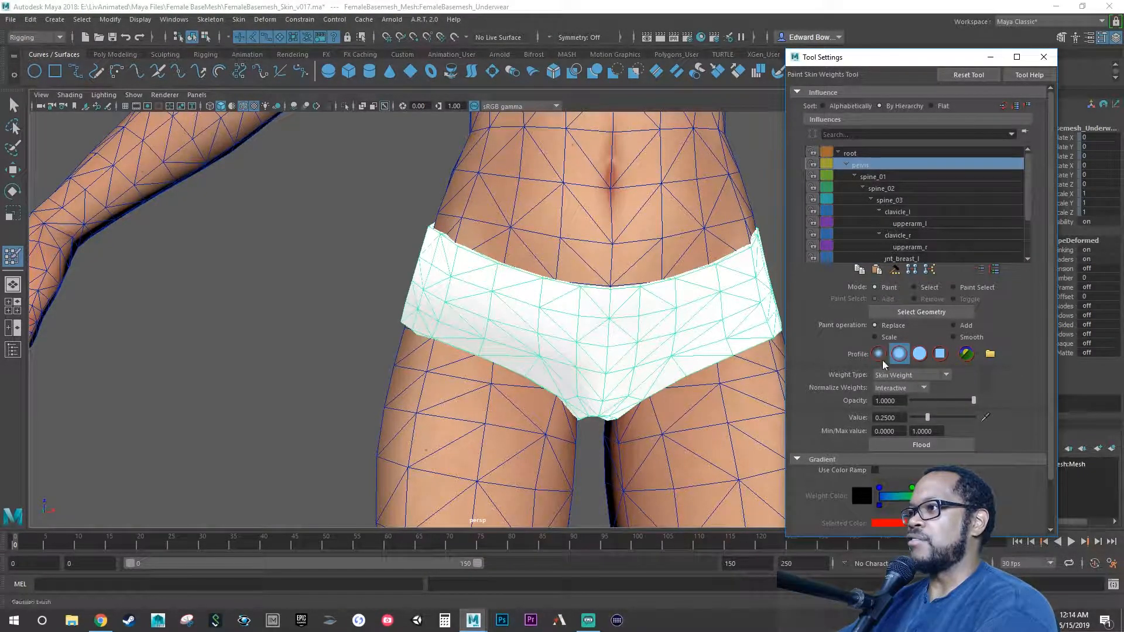
pyautogui.click(619, 318)
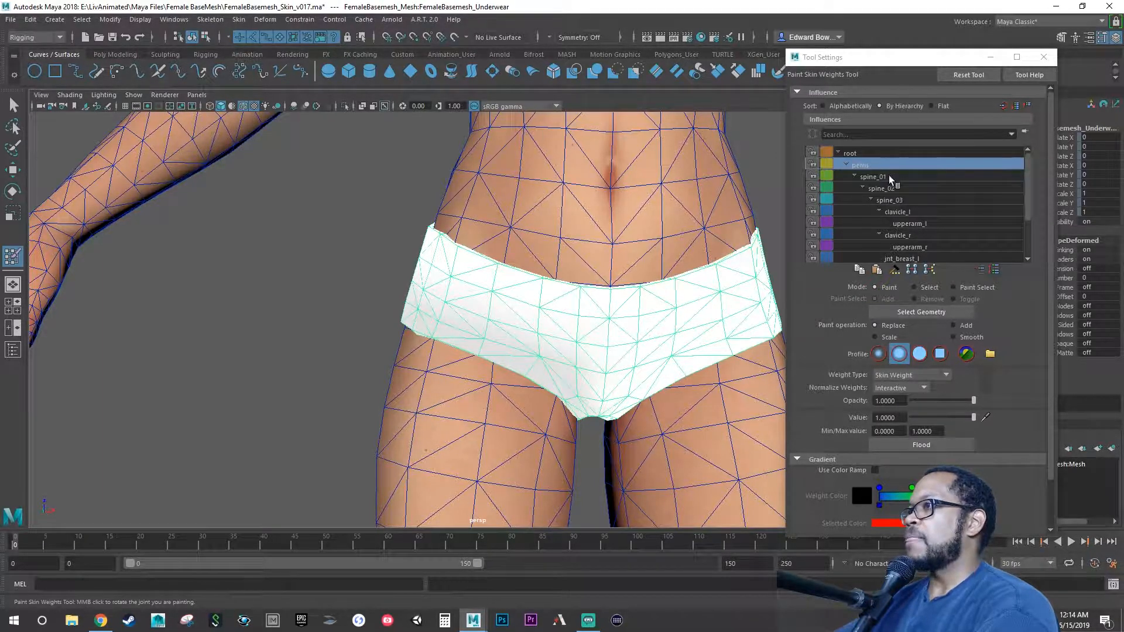
# Step: Make the right thigh the active influence and set the paint value to 0.25
pyautogui.scroll(-2, 889, 187)
pyautogui.click(880, 258)
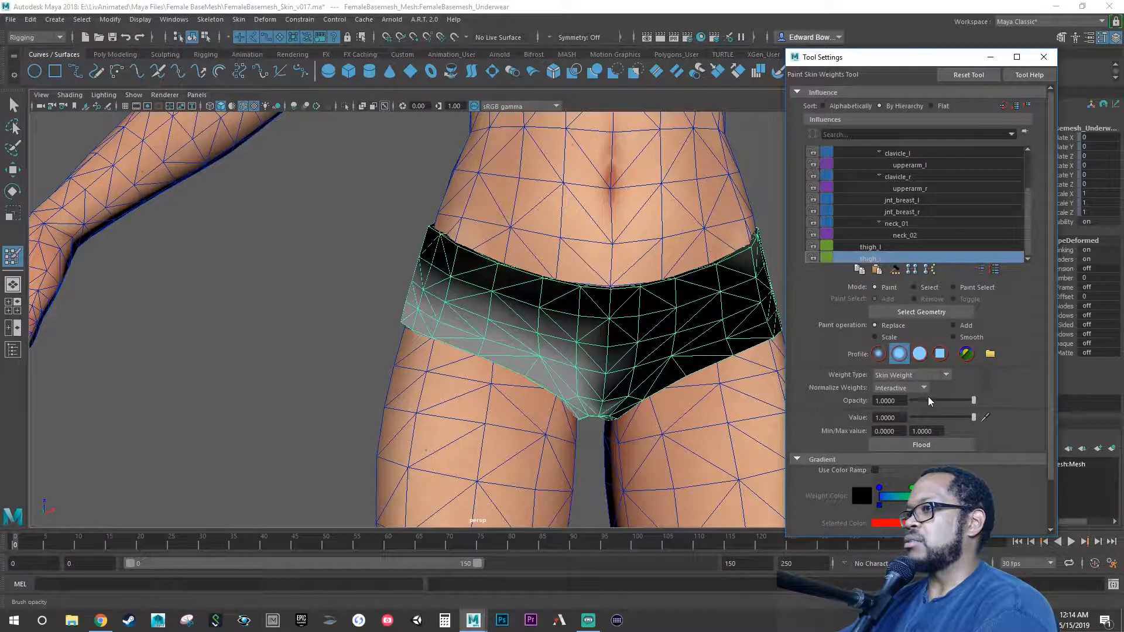
pyautogui.doubleClick(888, 417)
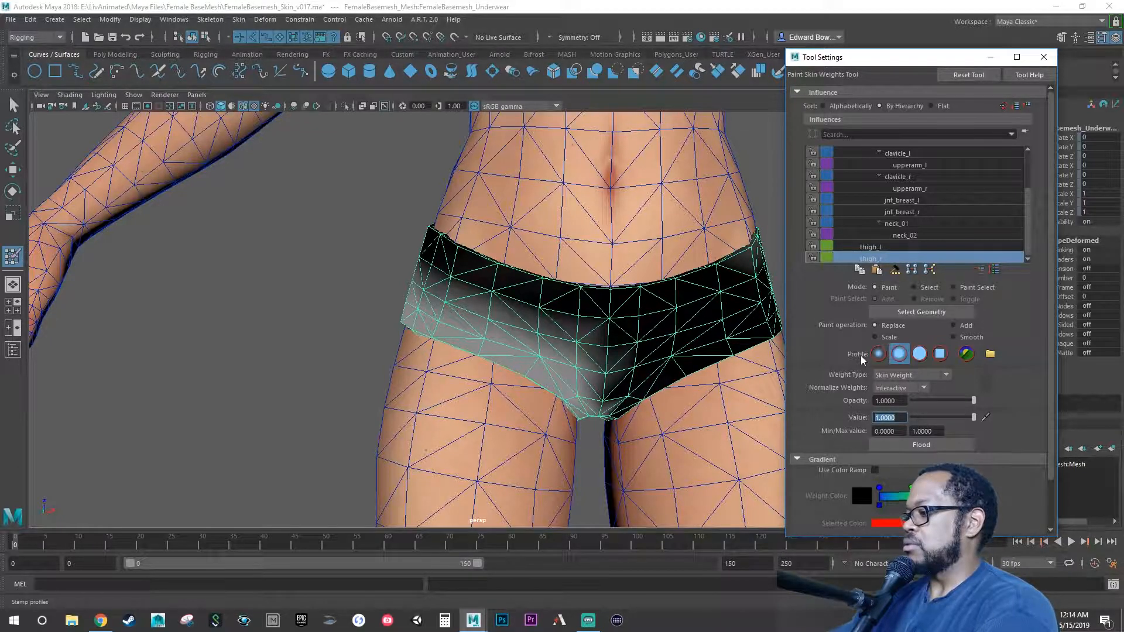
pyautogui.write('.25')
pyautogui.press('Return')
# Step: Advance the timeline to frame 31 and examine the briefs' deformation in the raised-leg pose from the side and behind
pyautogui.keyDown('alt'); pyautogui.moveTo(534, 284); pyautogui.dragTo(249, 429); pyautogui.keyUp('alt')
pyautogui.moveTo(17, 542); pyautogui.dragTo(152, 539)
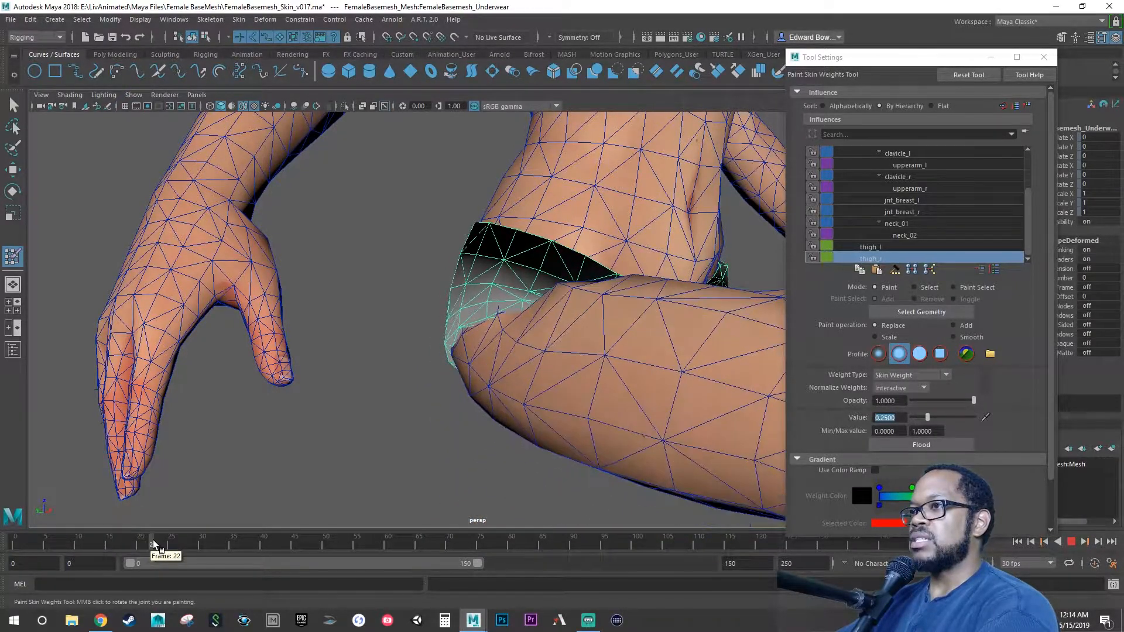
pyautogui.moveTo(461, 403)
pyautogui.keyDown('alt'); pyautogui.mouseDown()
pyautogui.moveTo(351, 401)
pyautogui.moveTo(637, 414)
pyautogui.moveTo(589, 407)
pyautogui.moveTo(422, 492)
pyautogui.mouseUp(); pyautogui.keyUp('alt')
pyautogui.moveTo(161, 545); pyautogui.dragTo(212, 539)
pyautogui.keyDown('alt'); pyautogui.moveTo(375, 417); pyautogui.dragTo(444, 418); pyautogui.keyUp('alt')
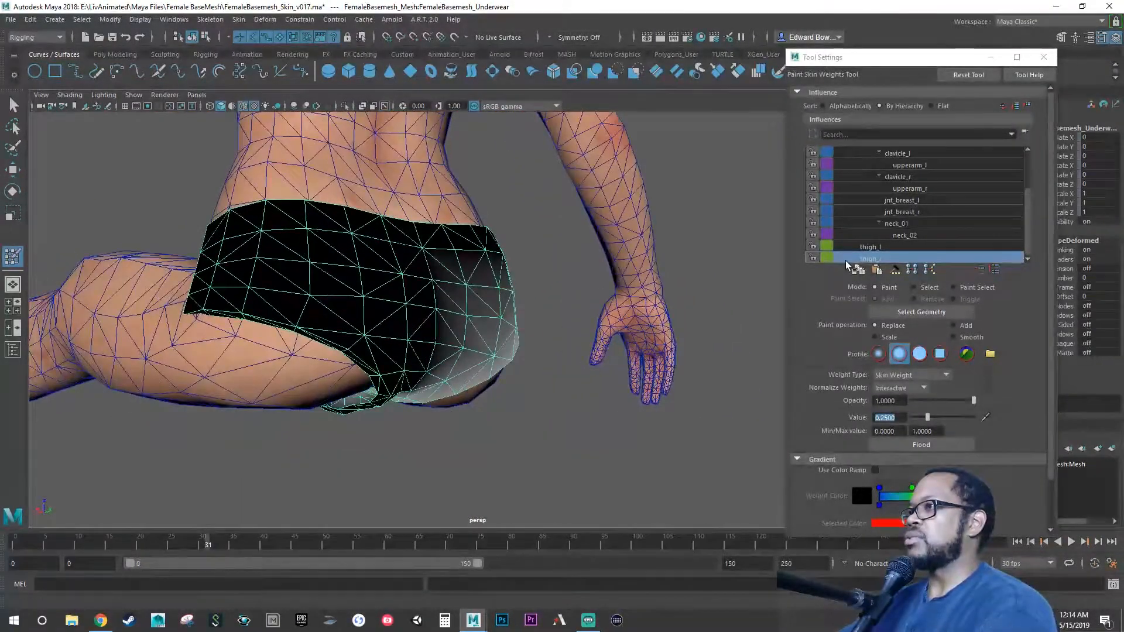
# Step: Paint the left thigh's influence at 0.25 along the rear left leg opening and across the left rear half of the briefs
pyautogui.click(869, 246)
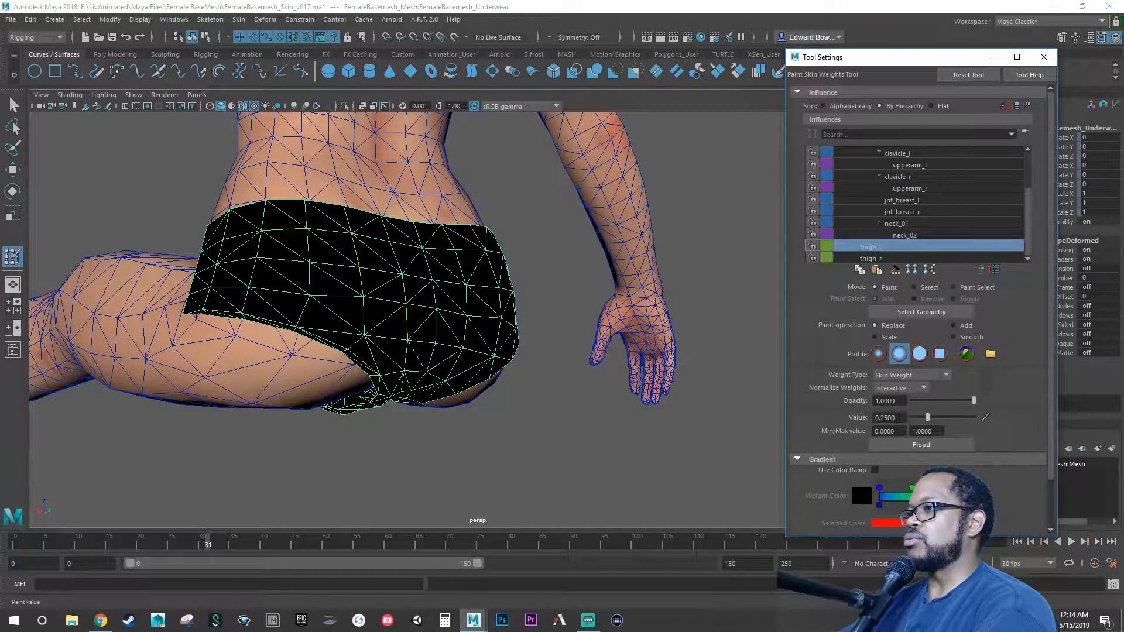
pyautogui.keyDown('alt'); pyautogui.moveTo(552, 326); pyautogui.dragTo(439, 301); pyautogui.keyUp('alt')
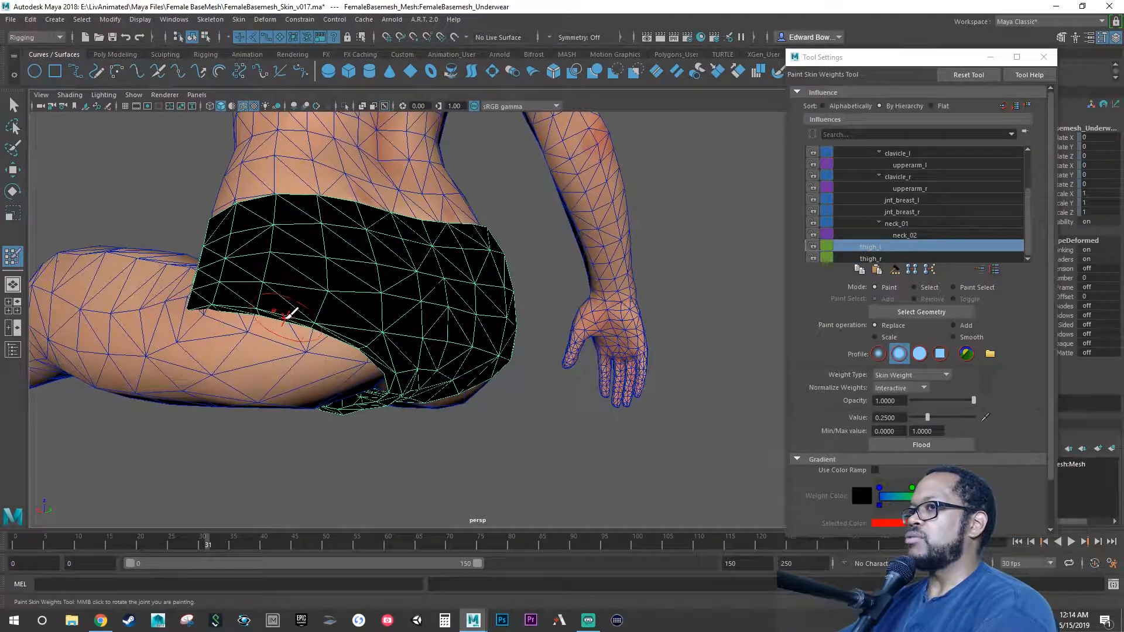
pyautogui.moveTo(284, 314)
pyautogui.mouseDown()
pyautogui.moveTo(219, 304)
pyautogui.moveTo(301, 316)
pyautogui.mouseUp()
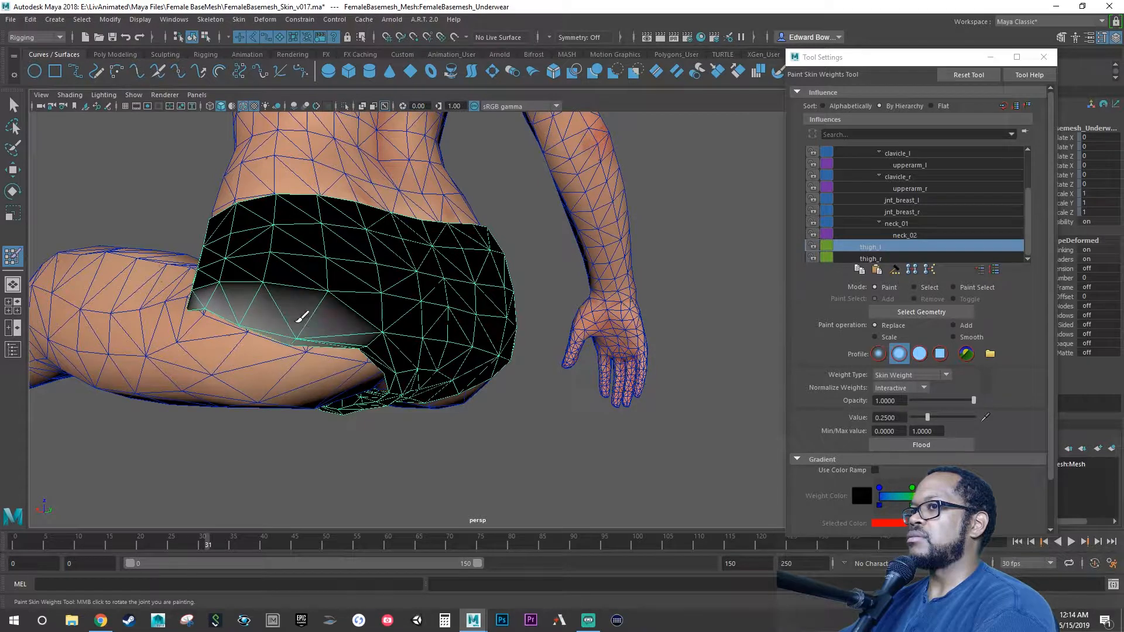
pyautogui.moveTo(351, 346)
pyautogui.keyDown('alt'); pyautogui.mouseDown()
pyautogui.moveTo(317, 266)
pyautogui.moveTo(352, 293)
pyautogui.moveTo(354, 335)
pyautogui.moveTo(349, 284)
pyautogui.moveTo(340, 348)
pyautogui.moveTo(301, 408)
pyautogui.moveTo(342, 346)
pyautogui.moveTo(333, 307)
pyautogui.mouseUp(); pyautogui.keyUp('alt')
pyautogui.moveTo(351, 353)
pyautogui.mouseDown()
pyautogui.moveTo(345, 385)
pyautogui.moveTo(358, 373)
pyautogui.moveTo(351, 311)
pyautogui.moveTo(325, 275)
pyautogui.moveTo(353, 341)
pyautogui.moveTo(315, 271)
pyautogui.moveTo(328, 287)
pyautogui.mouseUp()
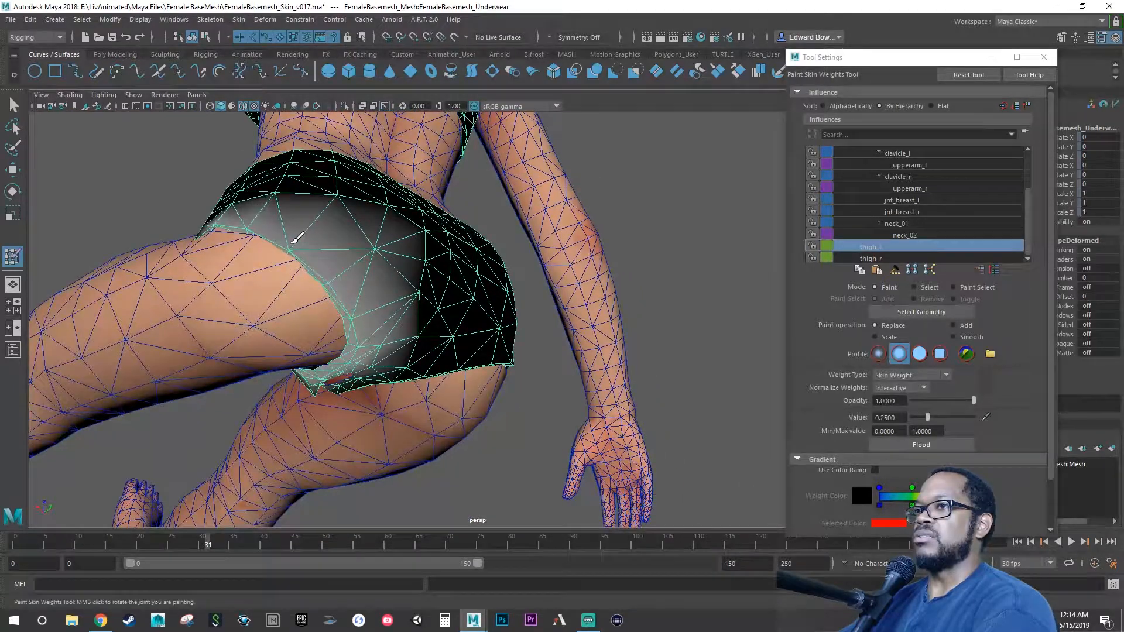
# Step: Paint the left thigh's influence at 0.25 over the left rear side of the briefs and along the rear centre
pyautogui.moveTo(242, 221)
pyautogui.keyDown('alt'); pyautogui.mouseDown()
pyautogui.moveTo(293, 245)
pyautogui.moveTo(326, 229)
pyautogui.moveTo(301, 224)
pyautogui.moveTo(351, 250)
pyautogui.moveTo(314, 264)
pyautogui.moveTo(317, 275)
pyautogui.moveTo(409, 326)
pyautogui.moveTo(389, 273)
pyautogui.mouseUp(); pyautogui.keyUp('alt')
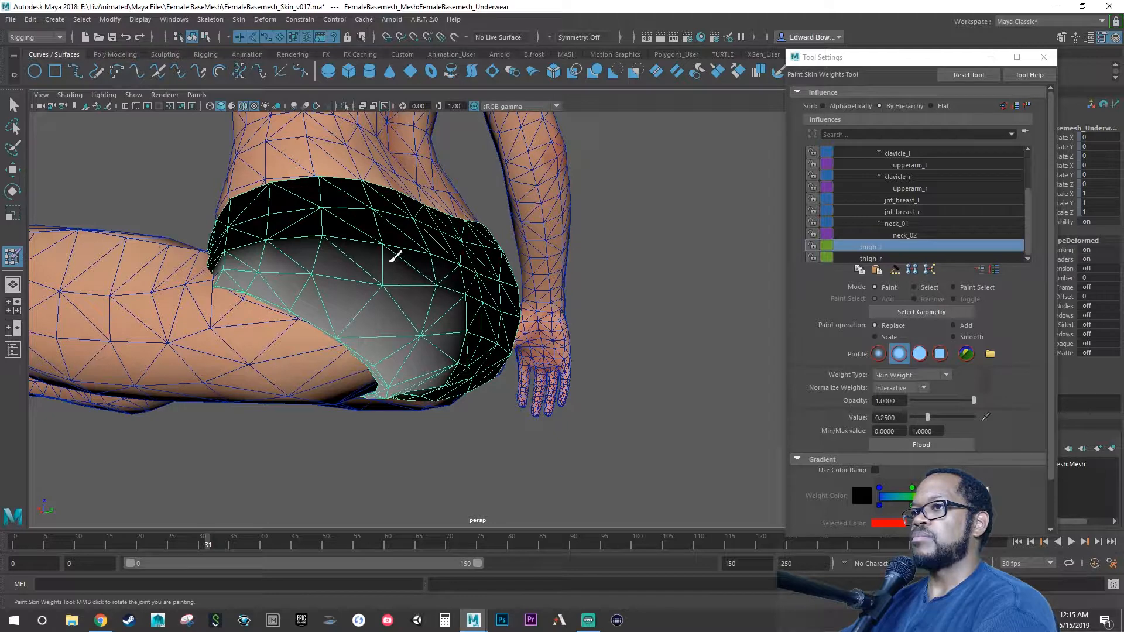
pyautogui.moveTo(321, 251); pyautogui.dragTo(283, 248)
pyautogui.moveTo(351, 248)
pyautogui.keyDown('alt'); pyautogui.mouseDown()
pyautogui.moveTo(359, 258)
pyautogui.moveTo(299, 268)
pyautogui.moveTo(329, 305)
pyautogui.moveTo(351, 281)
pyautogui.moveTo(364, 333)
pyautogui.moveTo(365, 315)
pyautogui.mouseUp(); pyautogui.keyUp('alt')
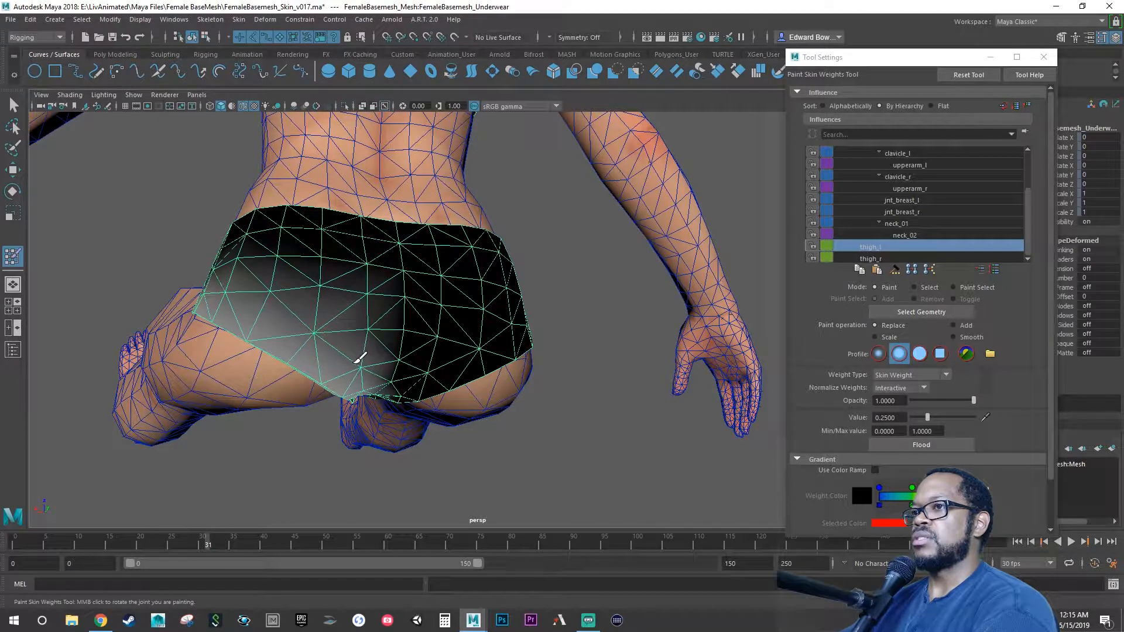
pyautogui.moveTo(347, 360); pyautogui.dragTo(307, 318)
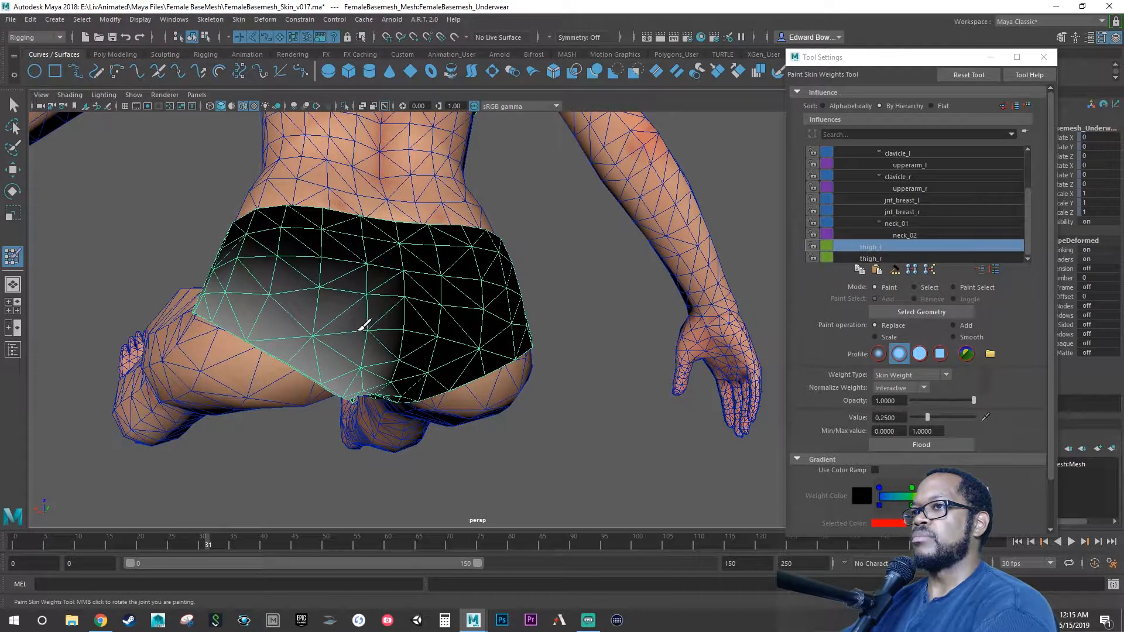
pyautogui.moveTo(379, 288)
pyautogui.mouseDown()
pyautogui.moveTo(408, 330)
pyautogui.moveTo(400, 359)
pyautogui.mouseUp()
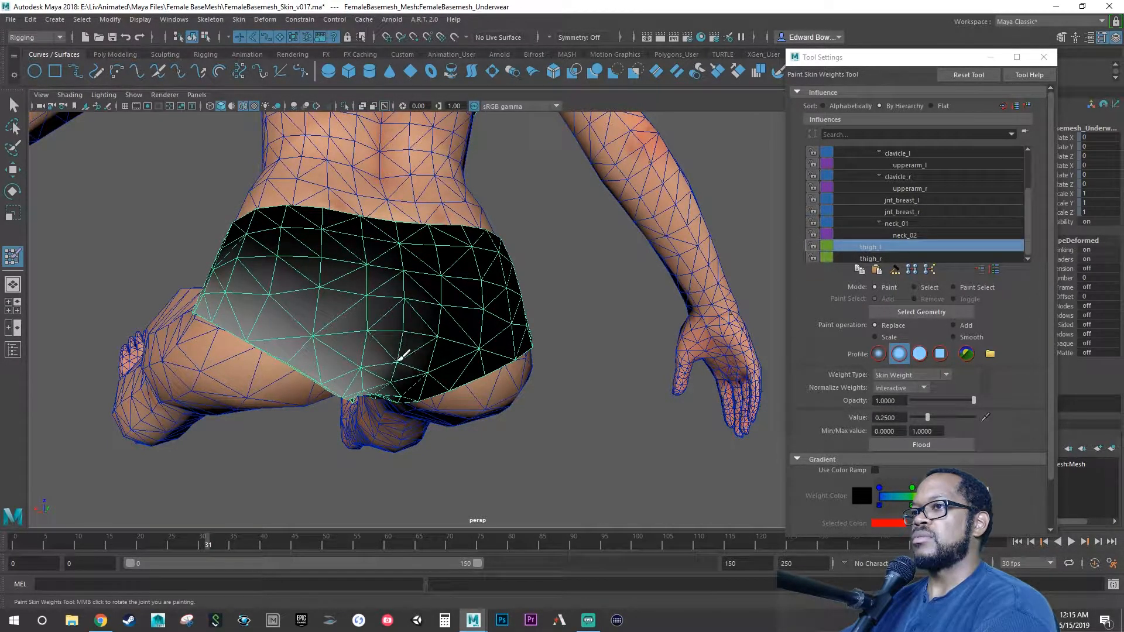
# Step: Paint the left thigh's influence at 0.25 down the left front of the briefs into the crotch strip
pyautogui.moveTo(388, 307)
pyautogui.keyDown('alt'); pyautogui.mouseDown()
pyautogui.moveTo(326, 311)
pyautogui.moveTo(351, 230)
pyautogui.moveTo(364, 370)
pyautogui.moveTo(396, 362)
pyautogui.mouseUp(); pyautogui.keyUp('alt')
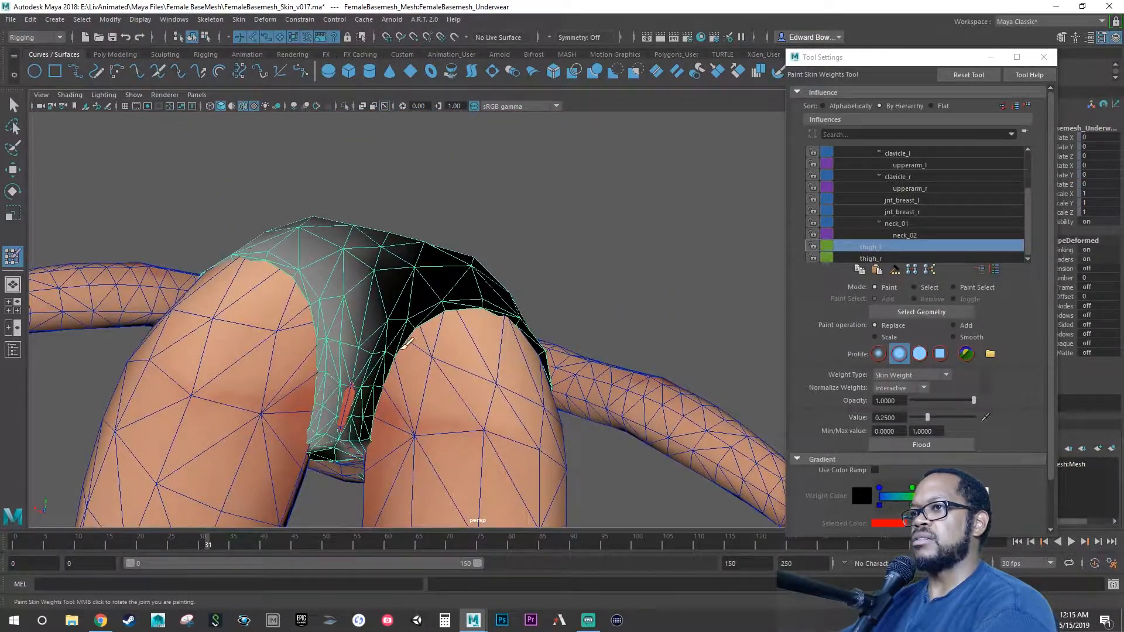
pyautogui.click(342, 298)
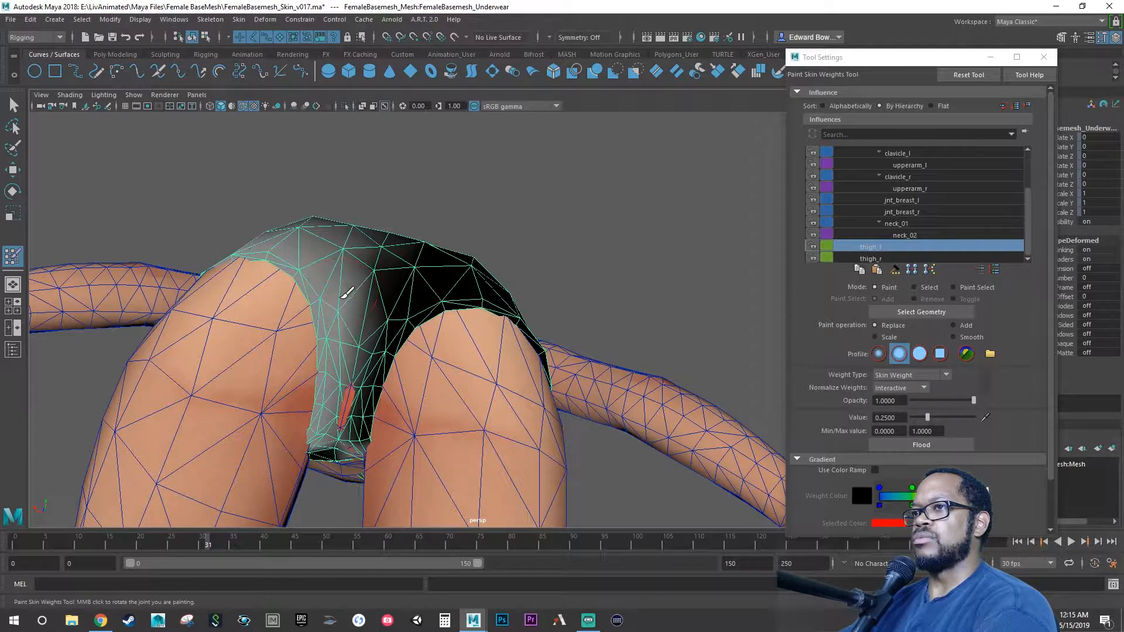
pyautogui.moveTo(338, 310); pyautogui.dragTo(337, 339)
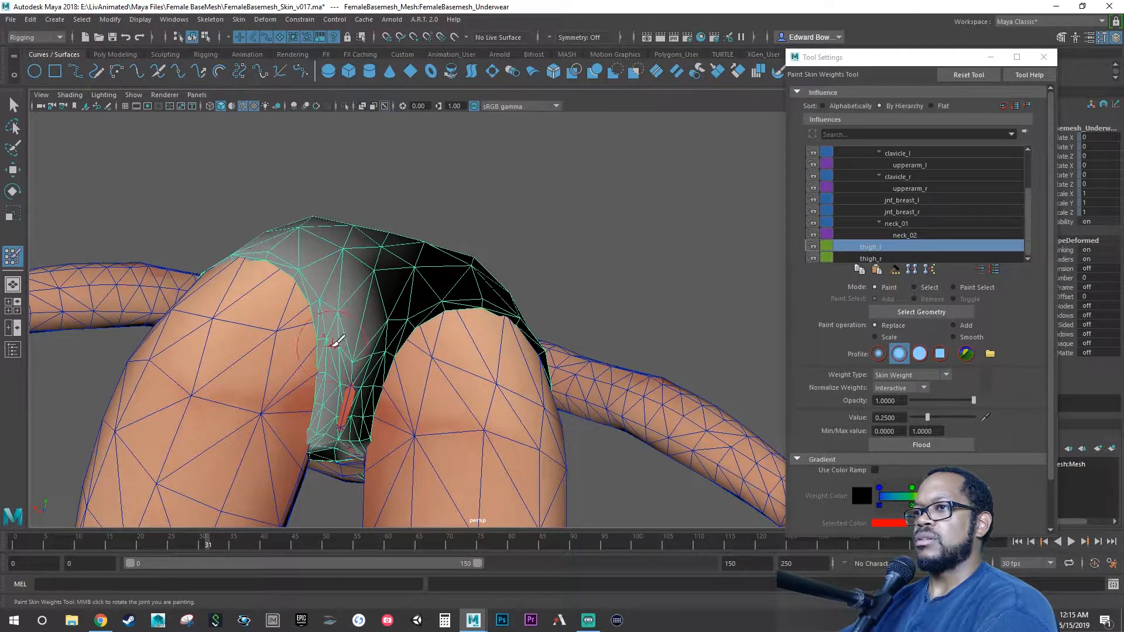
# Step: Try painting the pelvis influence at 0.25 on the crotch strip, and undo the strokes
pyautogui.scroll(2, 924, 206)
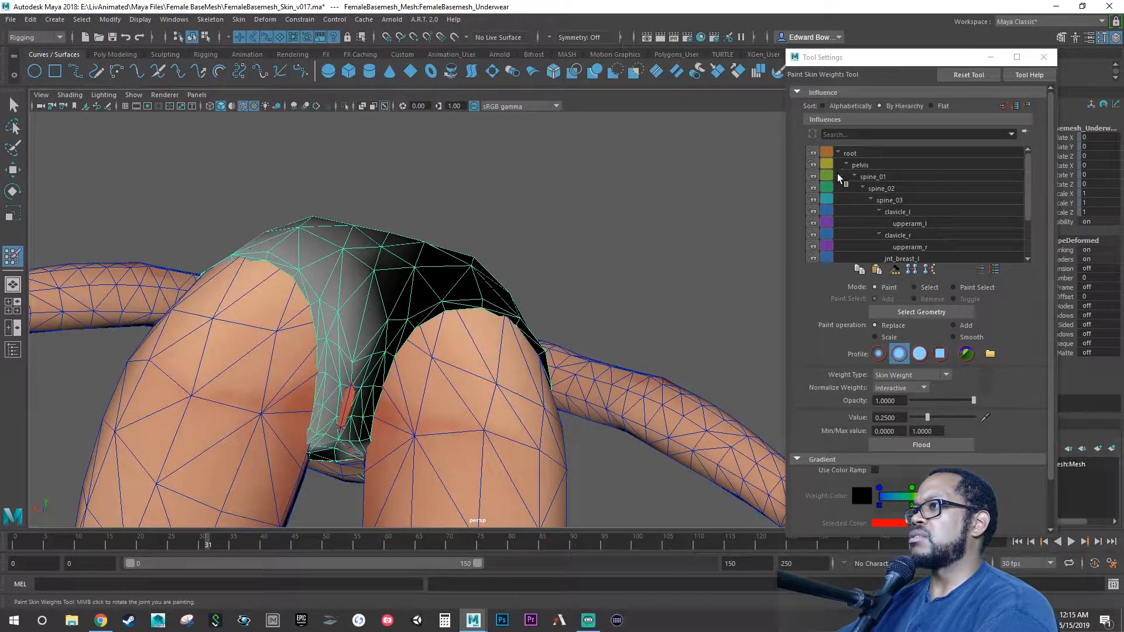
pyautogui.click(856, 166)
pyautogui.keyDown('shift'); pyautogui.moveTo(349, 385); pyautogui.dragTo(345, 403); pyautogui.keyUp('shift')
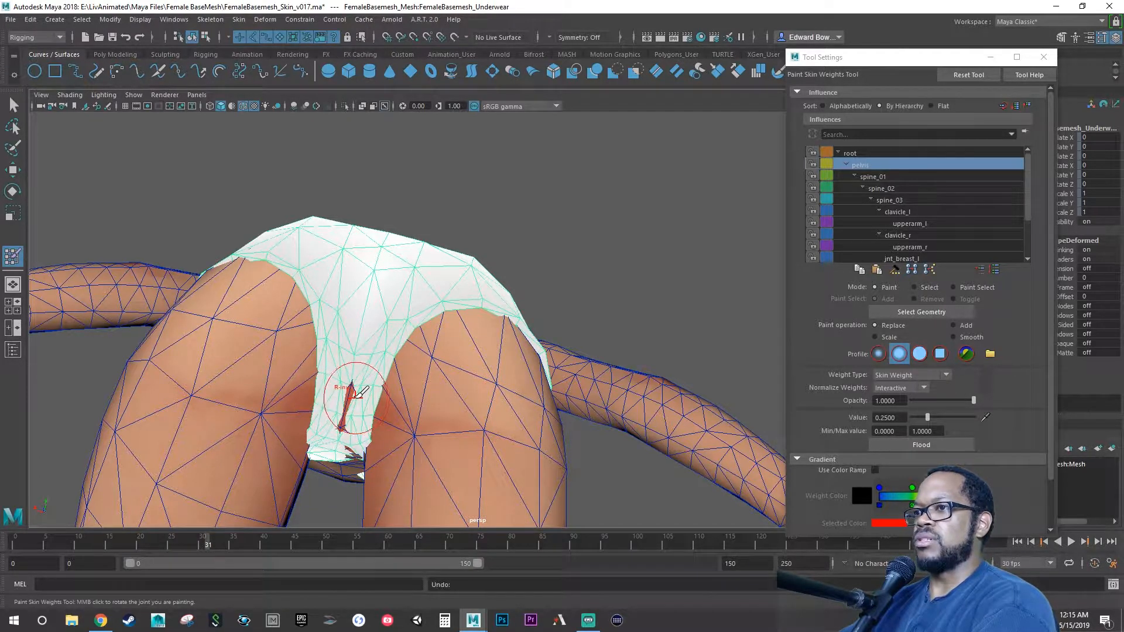
pyautogui.hotkey('ctrl', 'z')
pyautogui.hotkey('ctrl', 'z')
pyautogui.hotkey('ctrl', 'z')
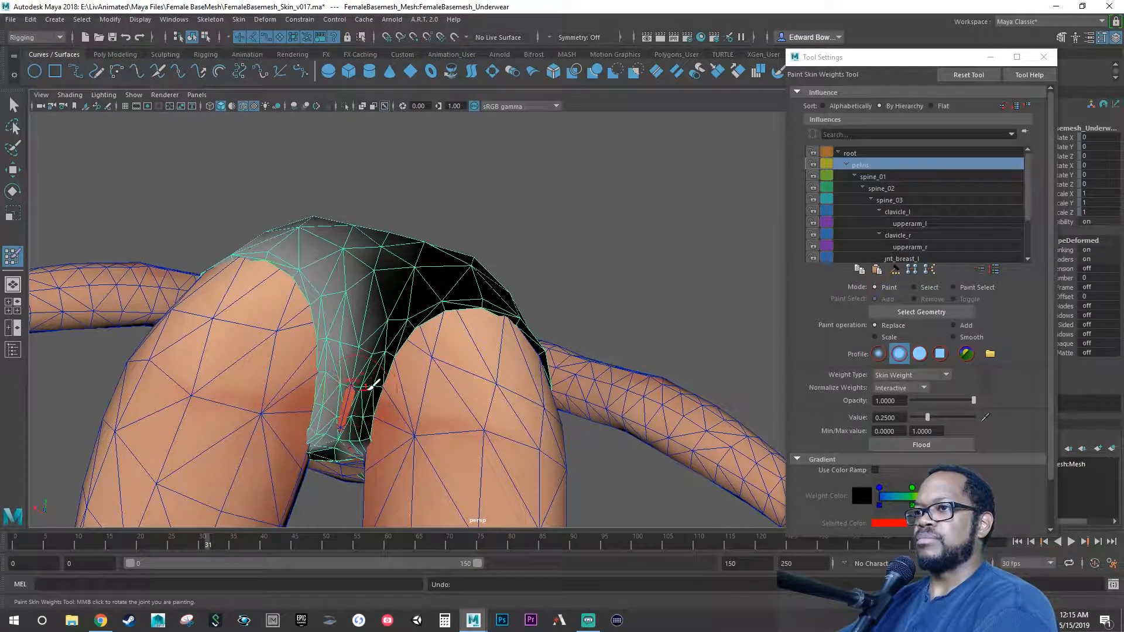
pyautogui.hotkey('shift', 'z')
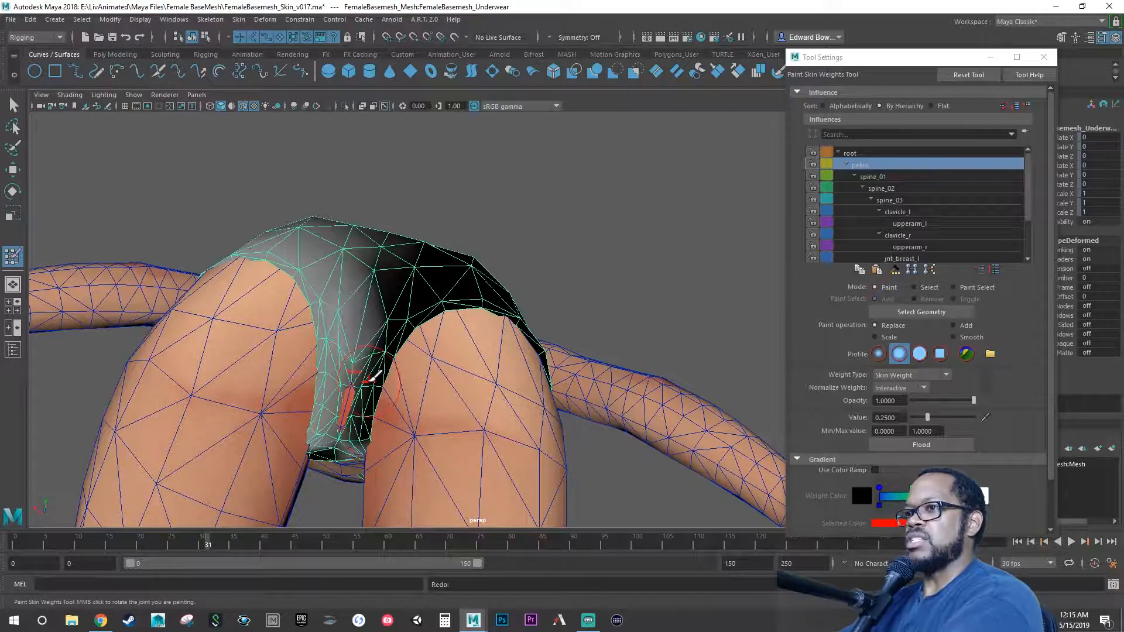
# Step: Make the right thigh the active influence, set the paint value to 0.1 and paint the middle of the crotch strip
pyautogui.moveTo(370, 374)
pyautogui.keyDown('alt'); pyautogui.mouseDown()
pyautogui.moveTo(413, 358)
pyautogui.moveTo(419, 422)
pyautogui.moveTo(456, 454)
pyautogui.moveTo(490, 459)
pyautogui.moveTo(474, 520)
pyautogui.moveTo(471, 385)
pyautogui.moveTo(433, 422)
pyautogui.moveTo(367, 453)
pyautogui.moveTo(326, 436)
pyautogui.moveTo(363, 414)
pyautogui.moveTo(351, 388)
pyautogui.moveTo(435, 349)
pyautogui.mouseUp(); pyautogui.keyUp('alt')
pyautogui.scroll(-2, 936, 220)
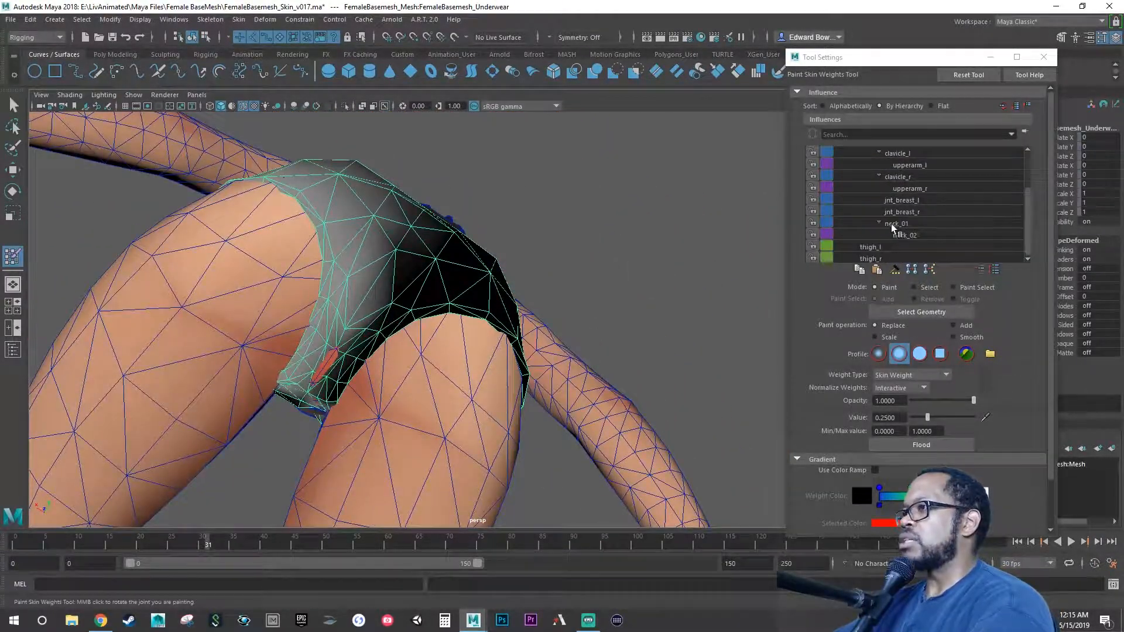
pyautogui.click(870, 258)
pyautogui.keyDown('alt'); pyautogui.moveTo(735, 284); pyautogui.dragTo(775, 285); pyautogui.keyUp('alt')
pyautogui.doubleClick(890, 417)
pyautogui.write('0.1')
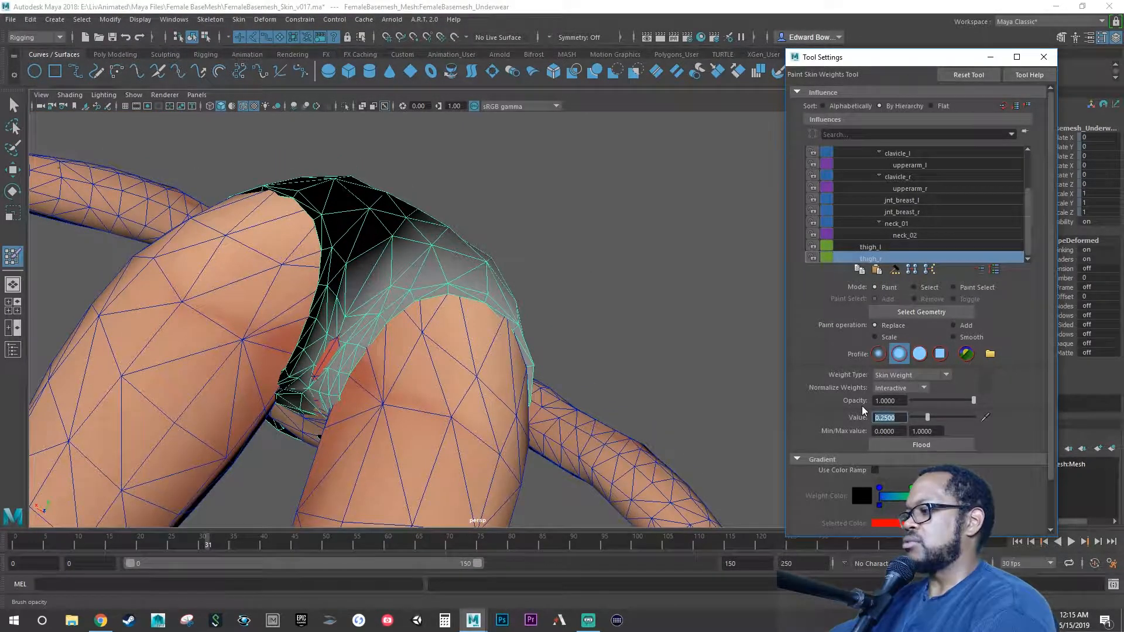
pyautogui.press('Return')
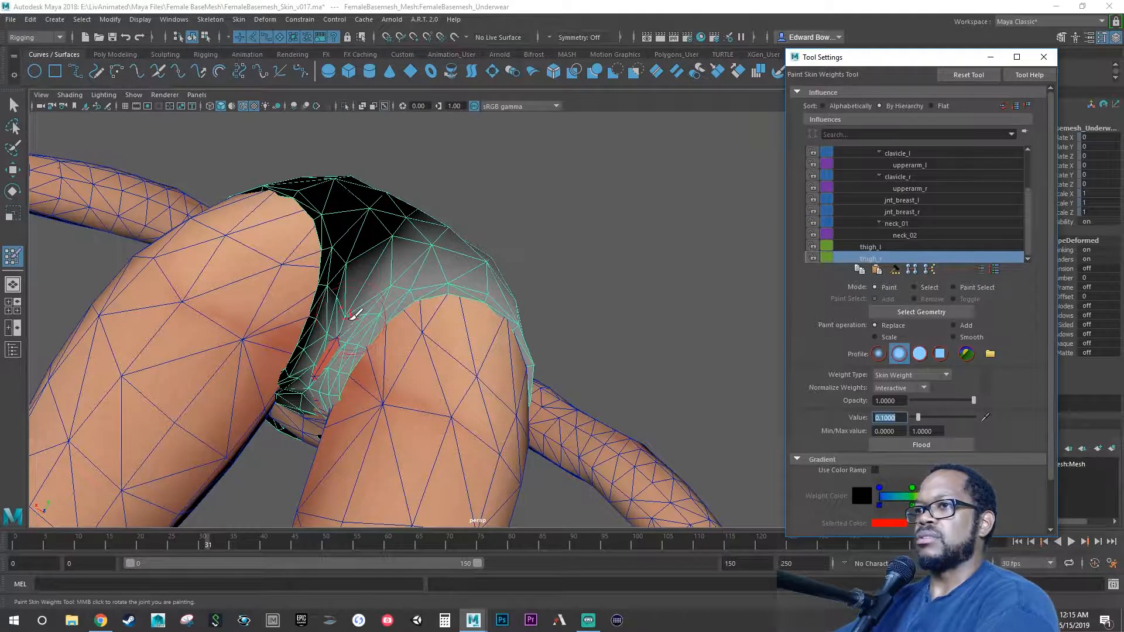
pyautogui.click(332, 348)
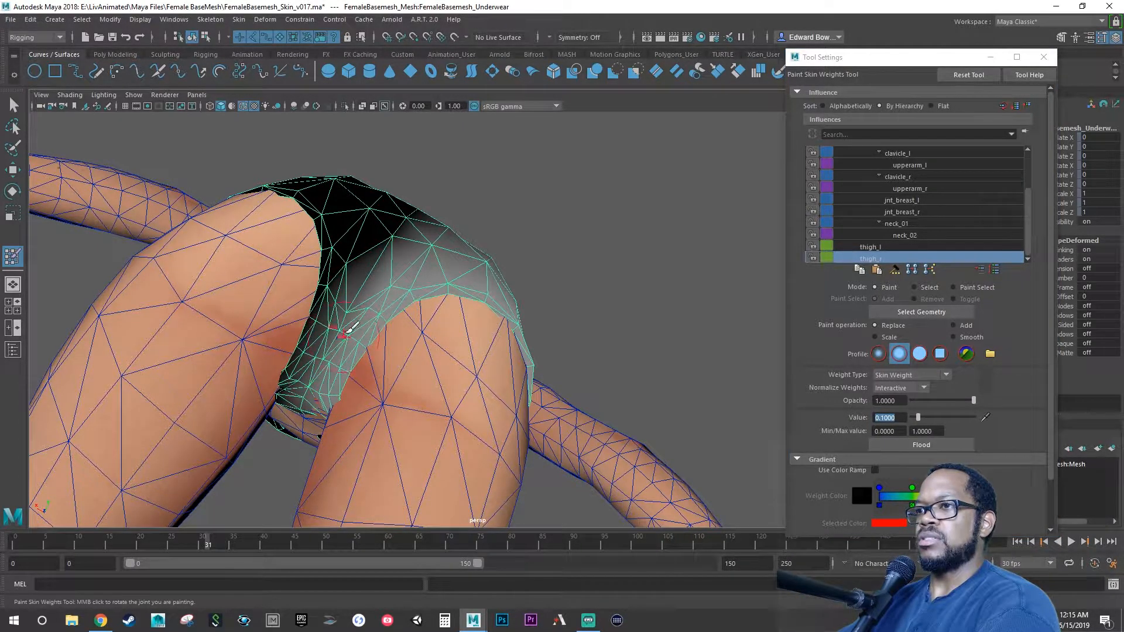
# Step: Paint the left thigh's and the right thigh's influence at 0.1 down the centre of the crotch strip
pyautogui.click(875, 246)
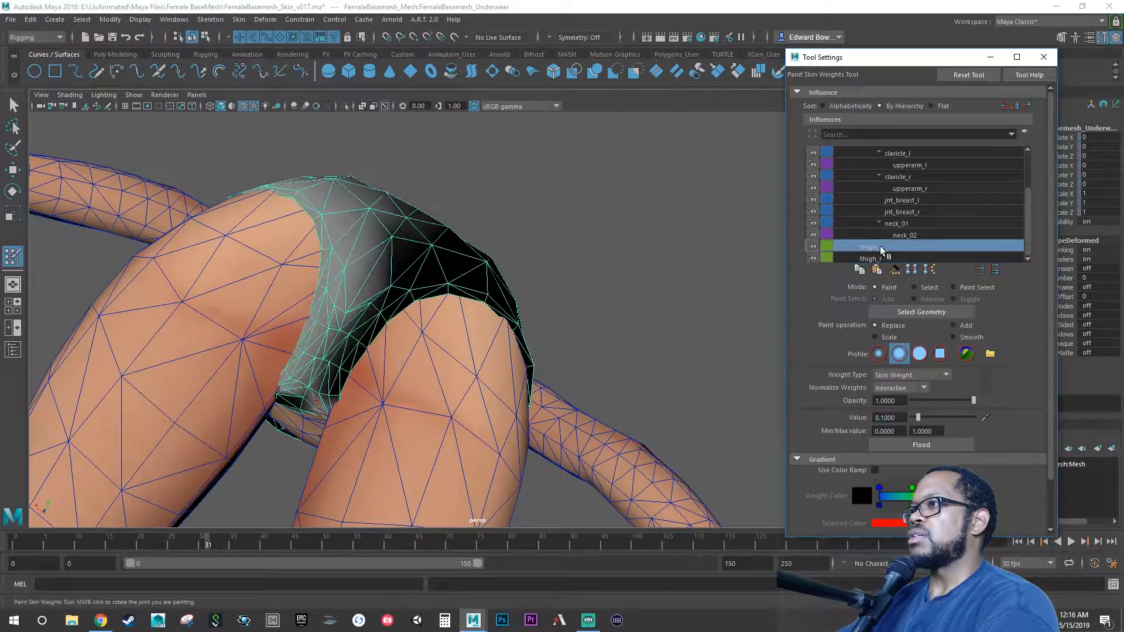
pyautogui.click(340, 332)
pyautogui.moveTo(319, 367); pyautogui.dragTo(343, 330)
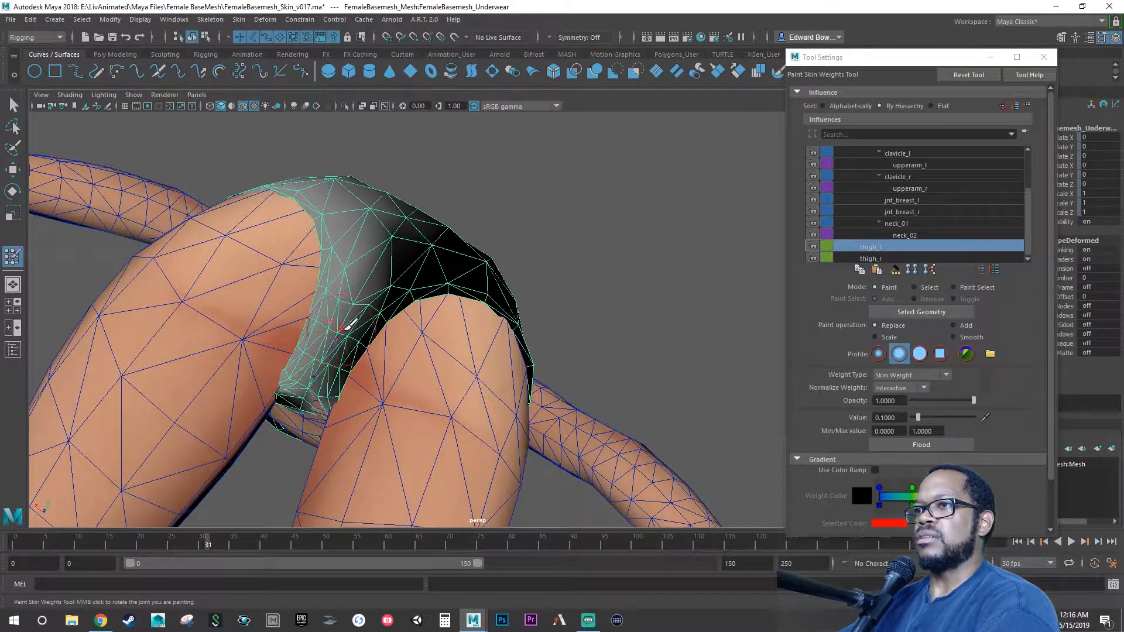
pyautogui.click(886, 257)
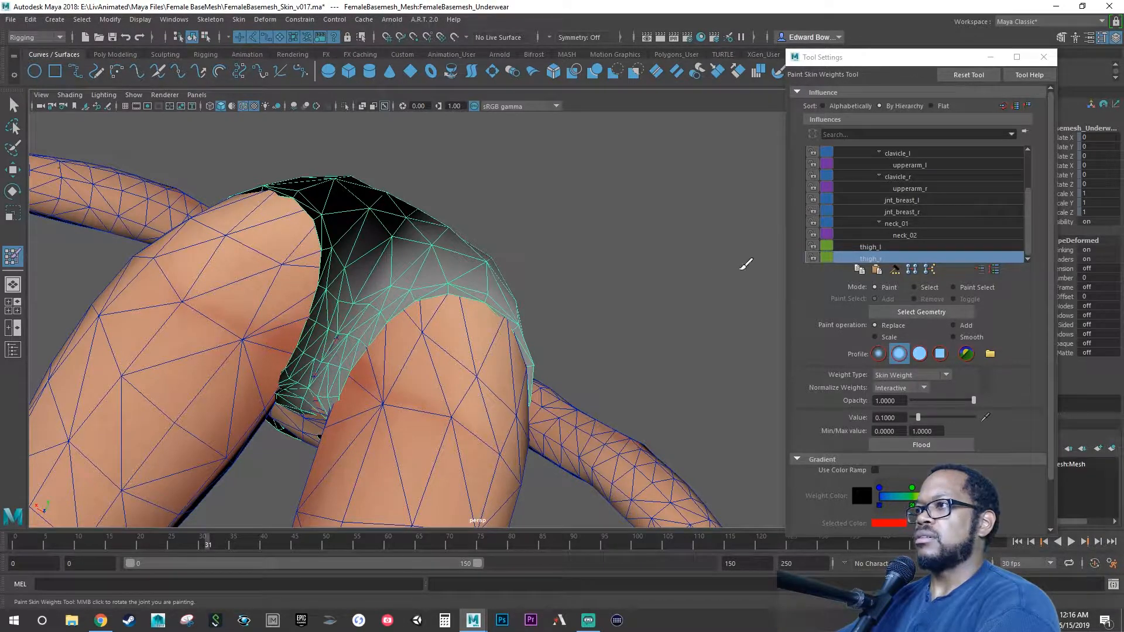
pyautogui.click(856, 248)
pyautogui.moveTo(338, 334); pyautogui.dragTo(315, 345)
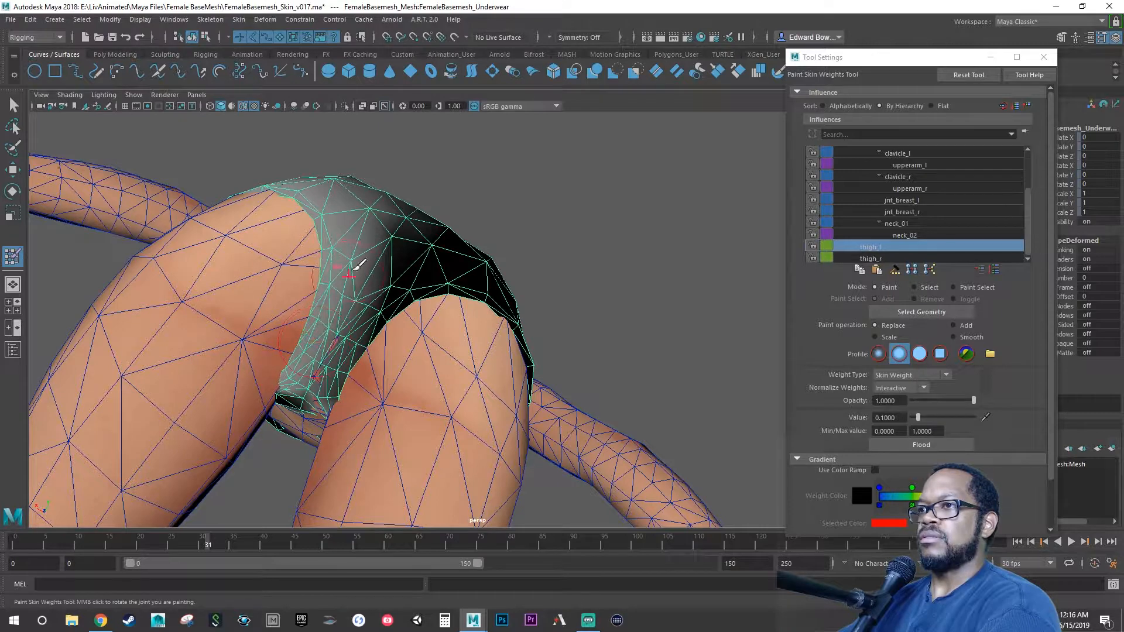
pyautogui.moveTo(358, 266); pyautogui.dragTo(319, 355)
pyautogui.click(865, 258)
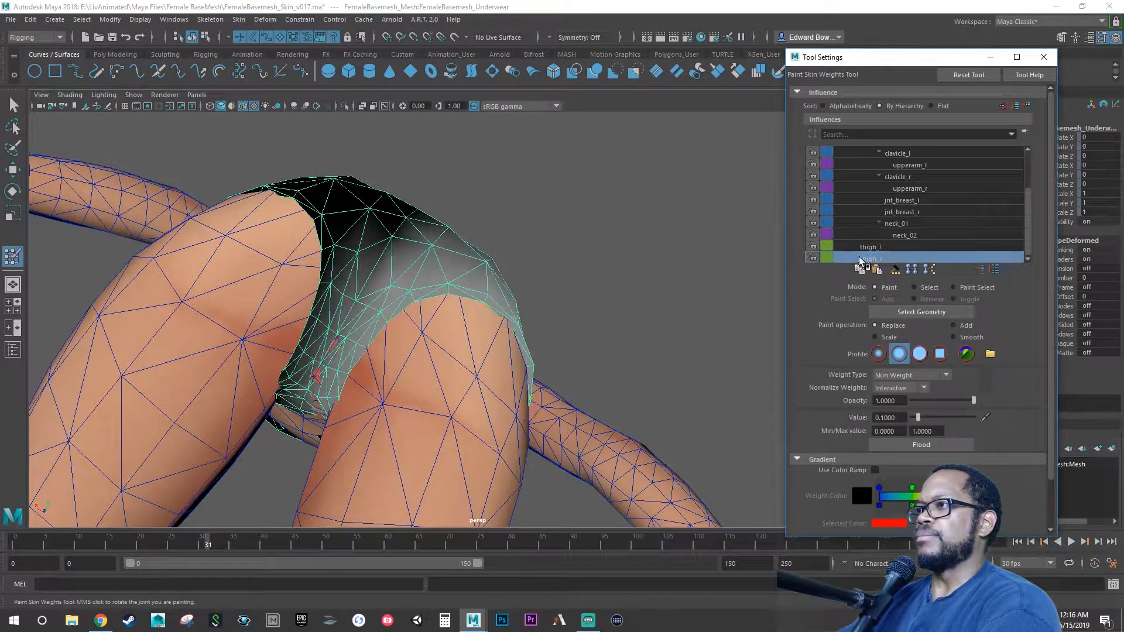
pyautogui.moveTo(327, 364)
pyautogui.mouseDown()
pyautogui.moveTo(326, 354)
pyautogui.moveTo(318, 363)
pyautogui.moveTo(359, 283)
pyautogui.moveTo(352, 328)
pyautogui.mouseUp()
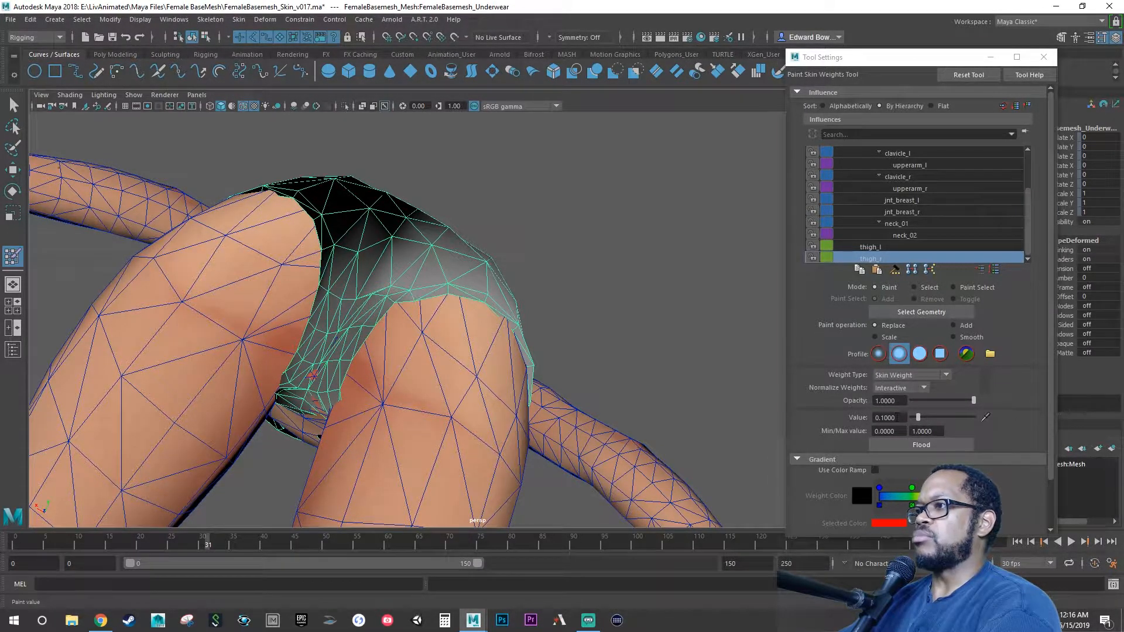
# Step: Set the paint value to 0.25 and paint the right thigh's and left thigh's influence along the crotch strip
pyautogui.moveTo(897, 417); pyautogui.dragTo(853, 407)
pyautogui.write('.25')
pyautogui.press('Return')
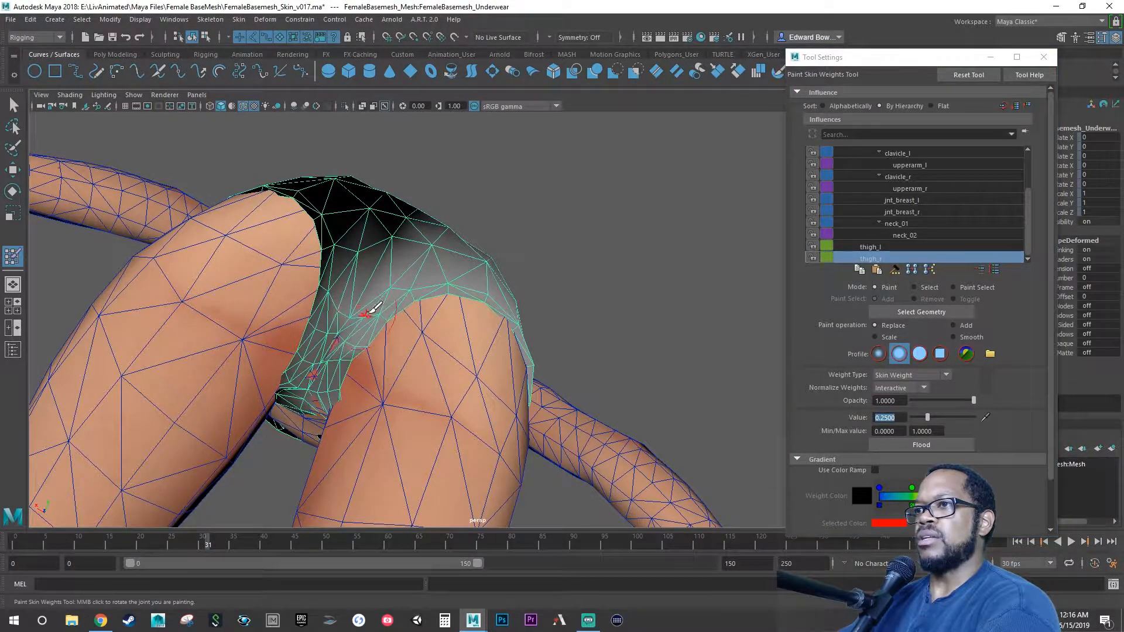
pyautogui.moveTo(369, 302)
pyautogui.mouseDown()
pyautogui.moveTo(325, 328)
pyautogui.moveTo(337, 364)
pyautogui.moveTo(332, 349)
pyautogui.mouseUp()
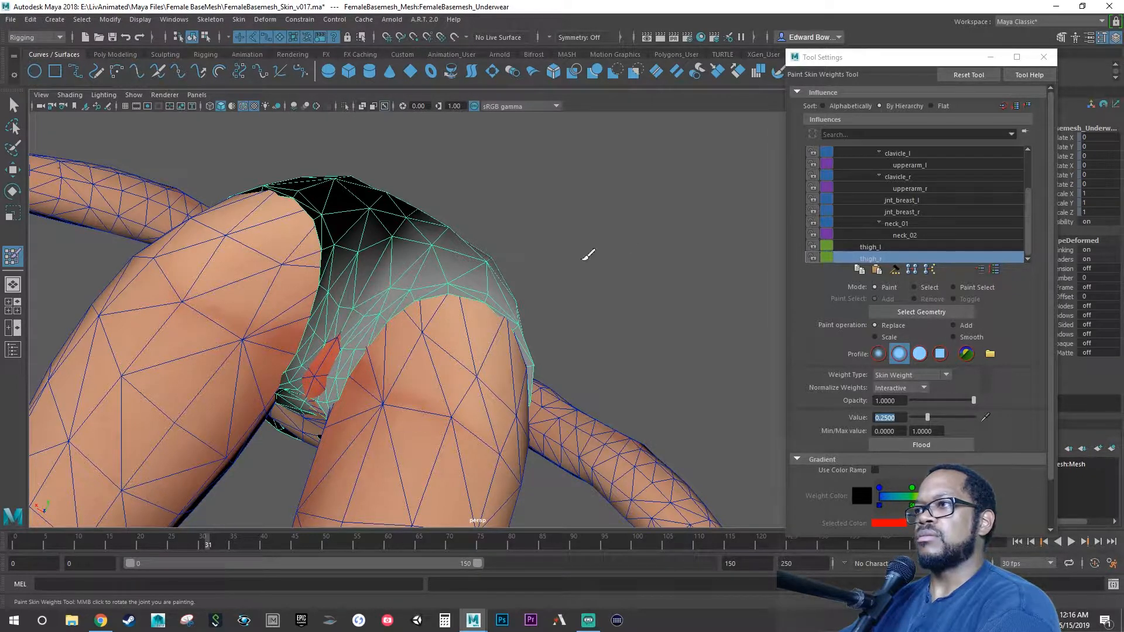
pyautogui.click(849, 247)
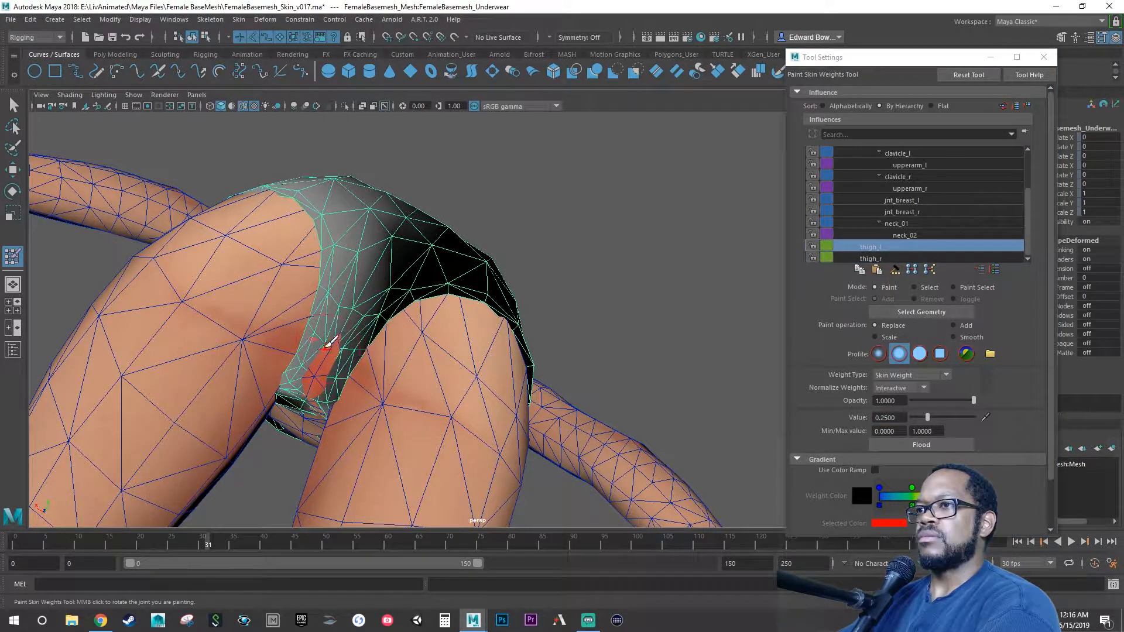
pyautogui.moveTo(330, 343); pyautogui.dragTo(333, 346)
# Step: Make the pelvis the active influence with a paint value of 0.1, try a dab on the crotch strip and undo it
pyautogui.scroll(3, 910, 178)
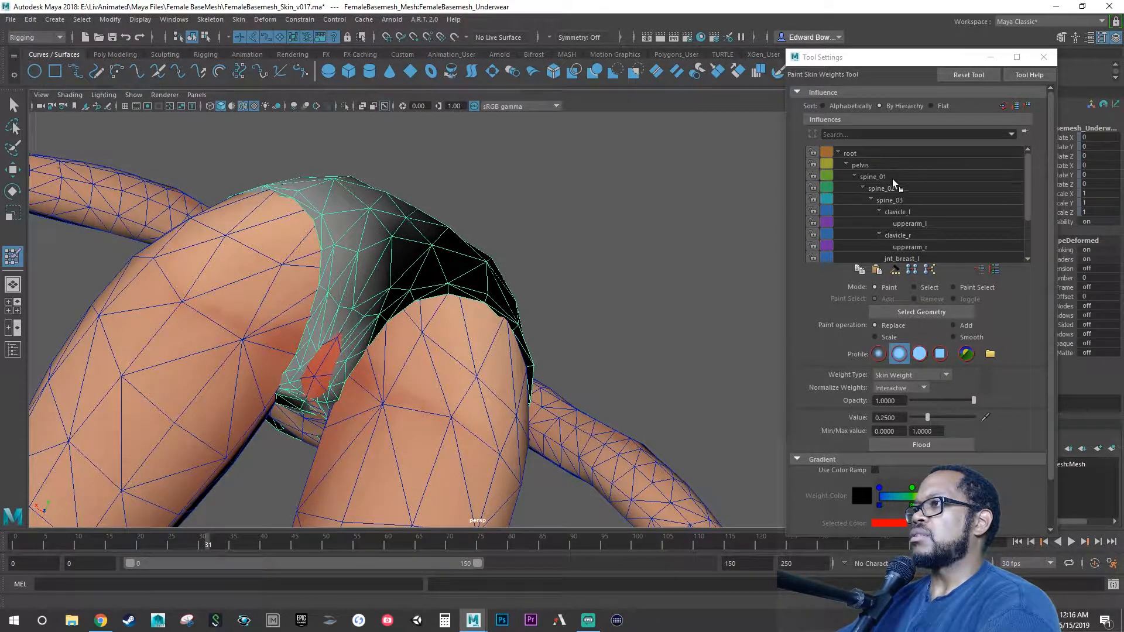
pyautogui.click(870, 165)
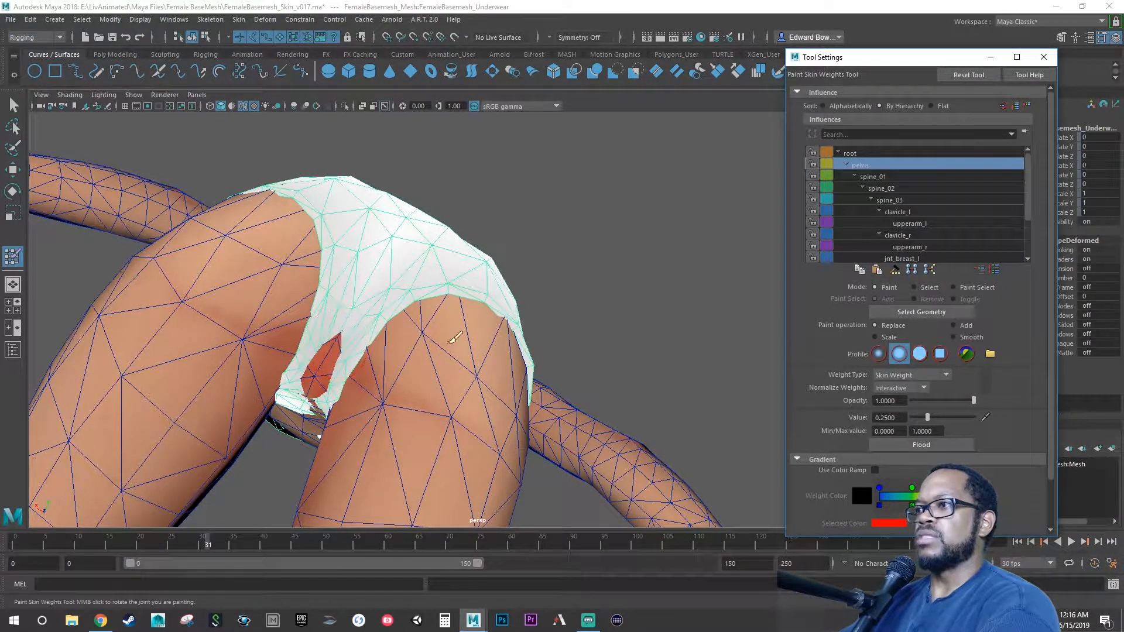
pyautogui.doubleClick(903, 418)
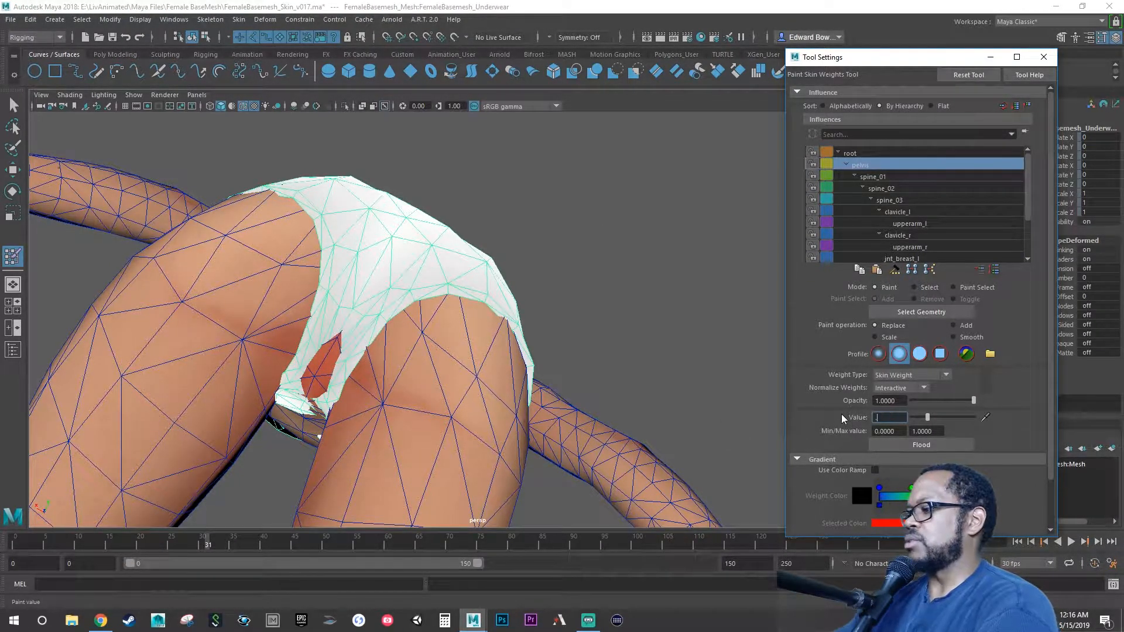
pyautogui.write('0.1')
pyautogui.press('Return')
pyautogui.click(341, 341)
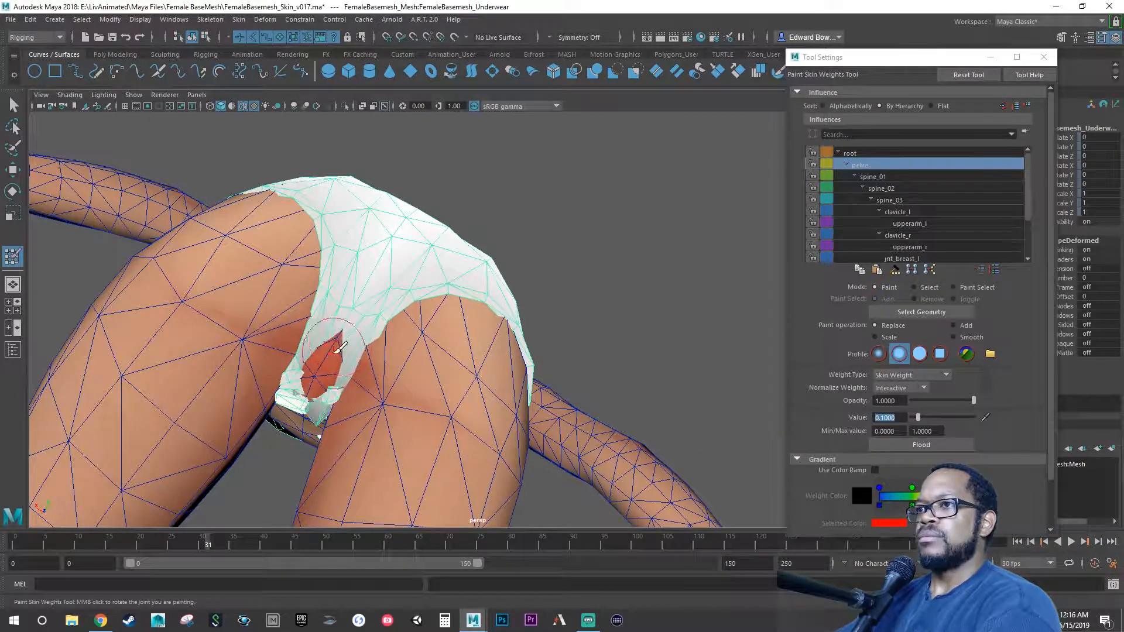
pyautogui.hotkey('ctrl', 'z')
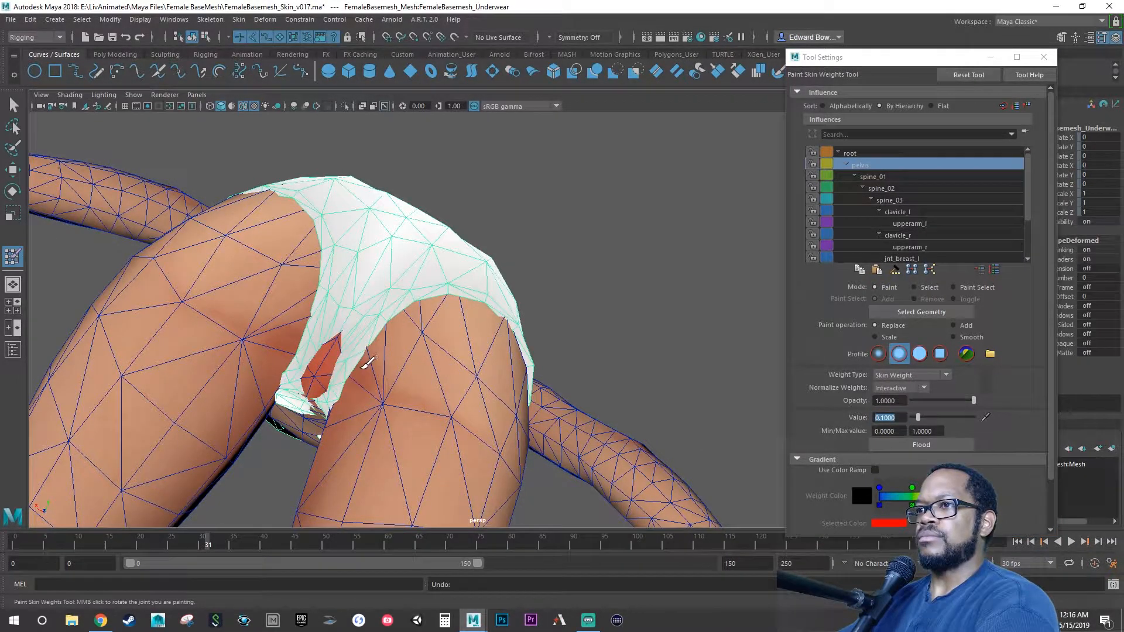
# Step: Return the timeline to frame 0 and paint the pelvis influence at 0.1 down the front of the crotch strip
pyautogui.keyDown('alt'); pyautogui.moveTo(368, 362); pyautogui.dragTo(344, 484); pyautogui.keyUp('alt')
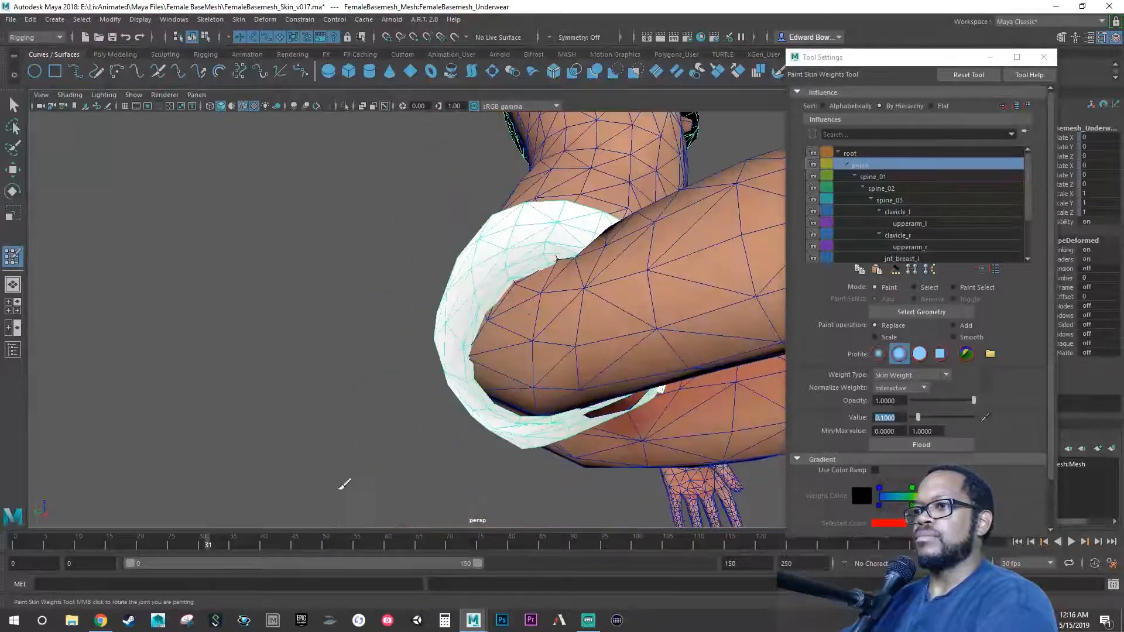
pyautogui.moveTo(109, 535); pyautogui.dragTo(7, 516)
pyautogui.moveTo(596, 339)
pyautogui.keyDown('alt'); pyautogui.mouseDown()
pyautogui.moveTo(479, 401)
pyautogui.moveTo(427, 391)
pyautogui.moveTo(597, 349)
pyautogui.mouseUp(); pyautogui.keyUp('alt')
pyautogui.keyDown('alt'); pyautogui.moveTo(673, 288); pyautogui.dragTo(599, 349, button='middle'); pyautogui.keyUp('alt')
pyautogui.keyDown('alt'); pyautogui.moveTo(599, 349); pyautogui.dragTo(560, 311, button='right'); pyautogui.keyUp('alt')
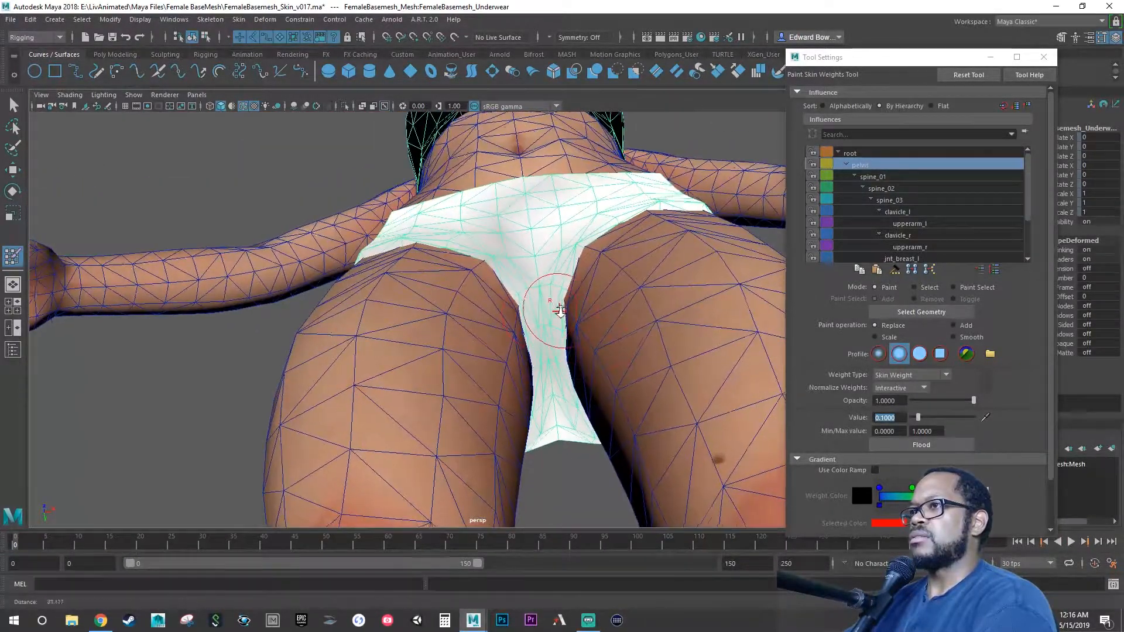
pyautogui.keyDown('alt'); pyautogui.moveTo(560, 311); pyautogui.dragTo(676, 291); pyautogui.keyUp('alt')
pyautogui.click(845, 152)
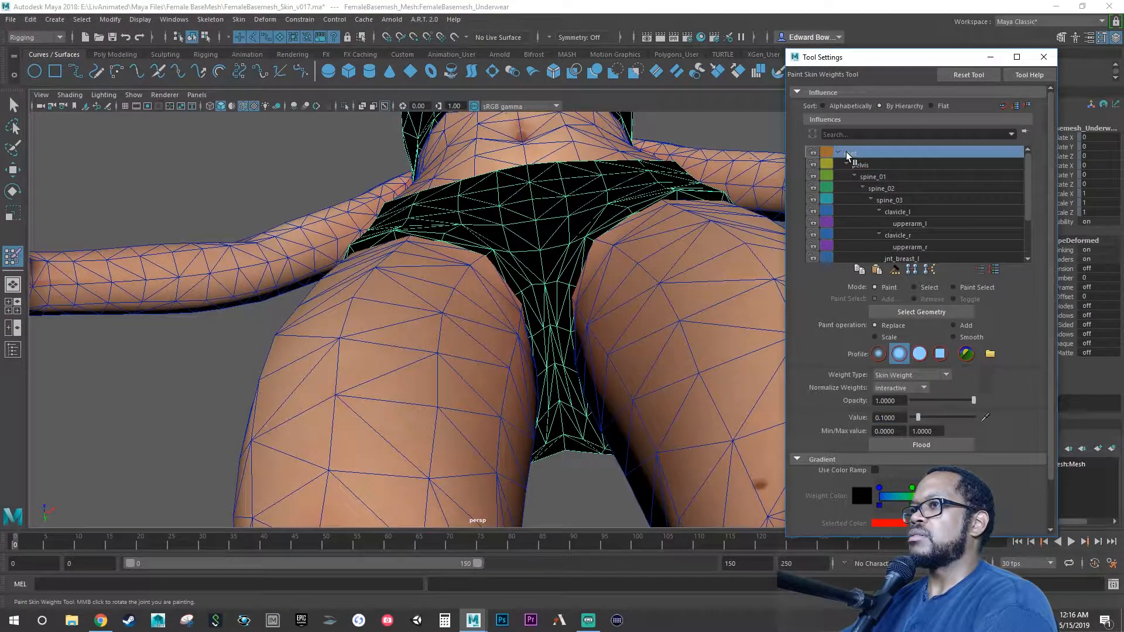
pyautogui.click(847, 165)
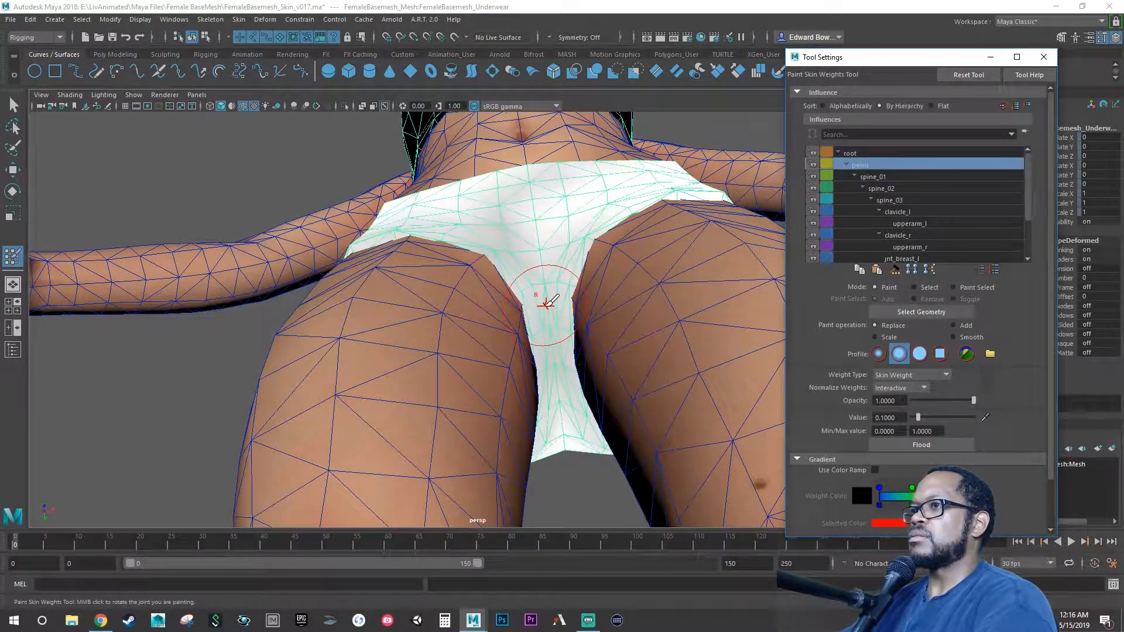
pyautogui.moveTo(546, 289)
pyautogui.mouseDown()
pyautogui.moveTo(543, 340)
pyautogui.moveTo(553, 345)
pyautogui.mouseUp()
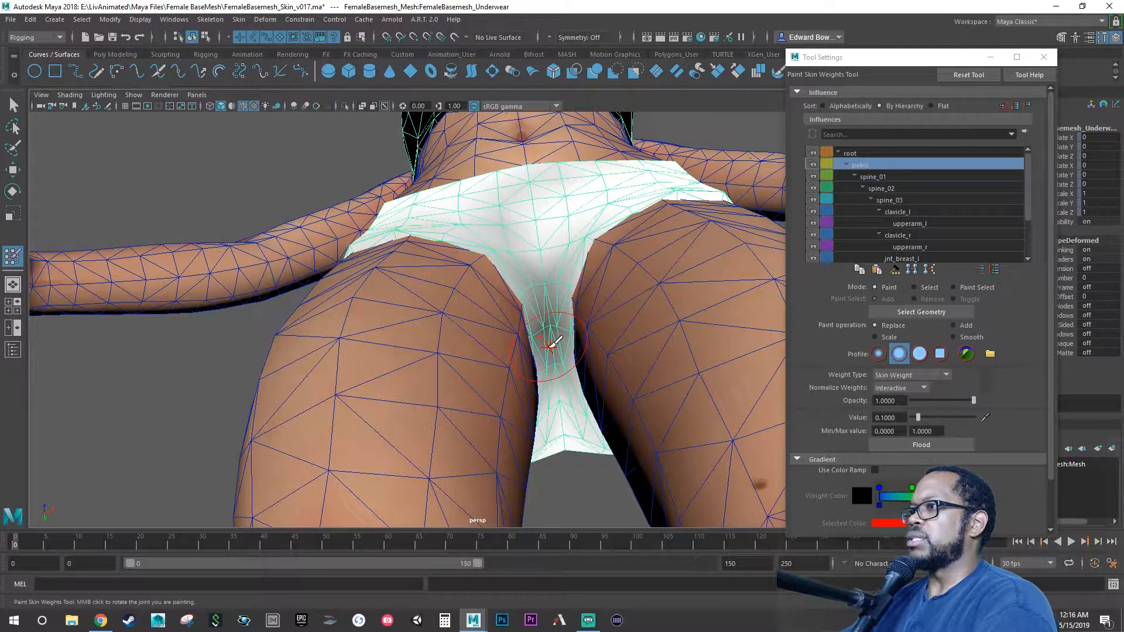
# Step: Raise the paint value to 1 and paint the pelvis influence down the full length of the crotch strip
pyautogui.moveTo(917, 417); pyautogui.dragTo(977, 420)
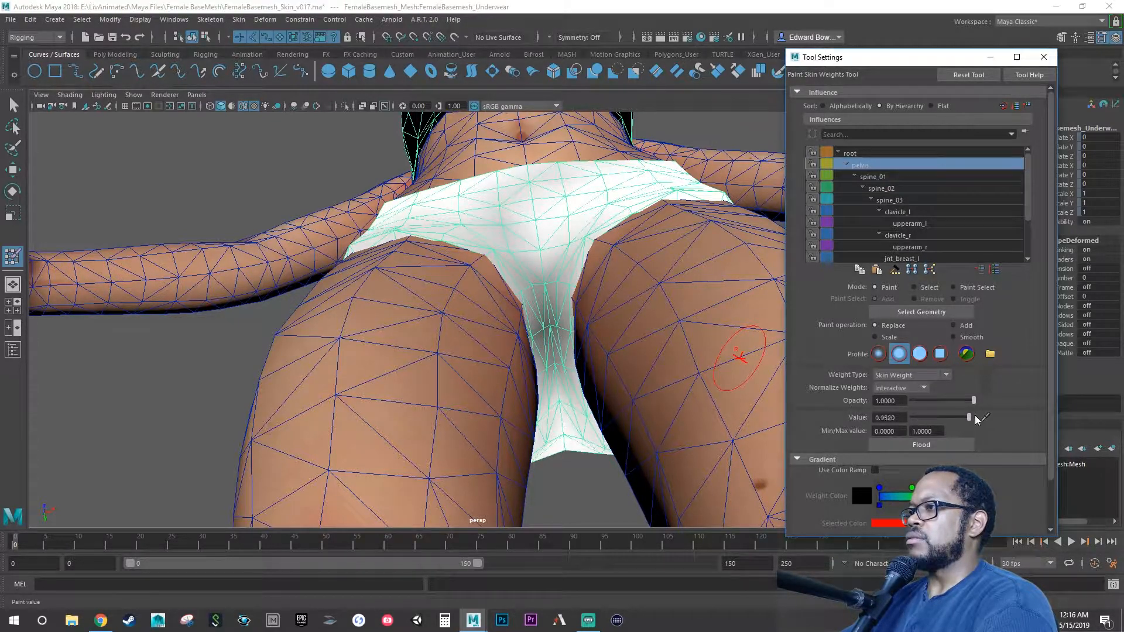
pyautogui.moveTo(559, 281)
pyautogui.mouseDown()
pyautogui.moveTo(551, 397)
pyautogui.moveTo(572, 387)
pyautogui.mouseUp()
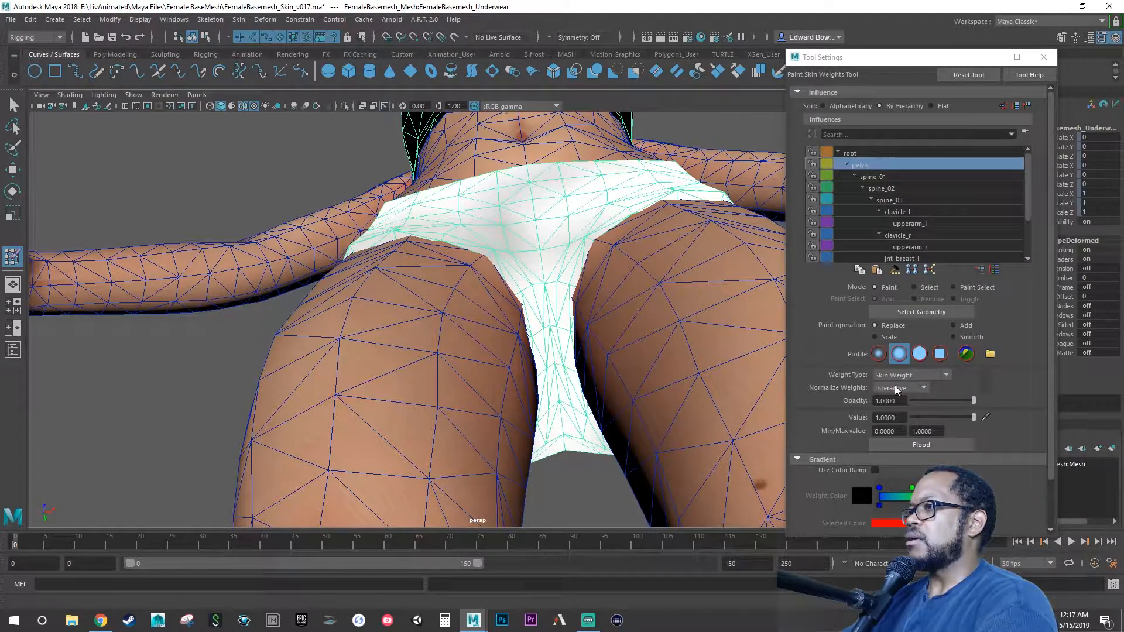
# Step: Make the right thigh the active influence at 0.1 and, at frame 30, paint the inner corner of the briefs' right rear leg opening
pyautogui.click(899, 417)
pyautogui.write('.1')
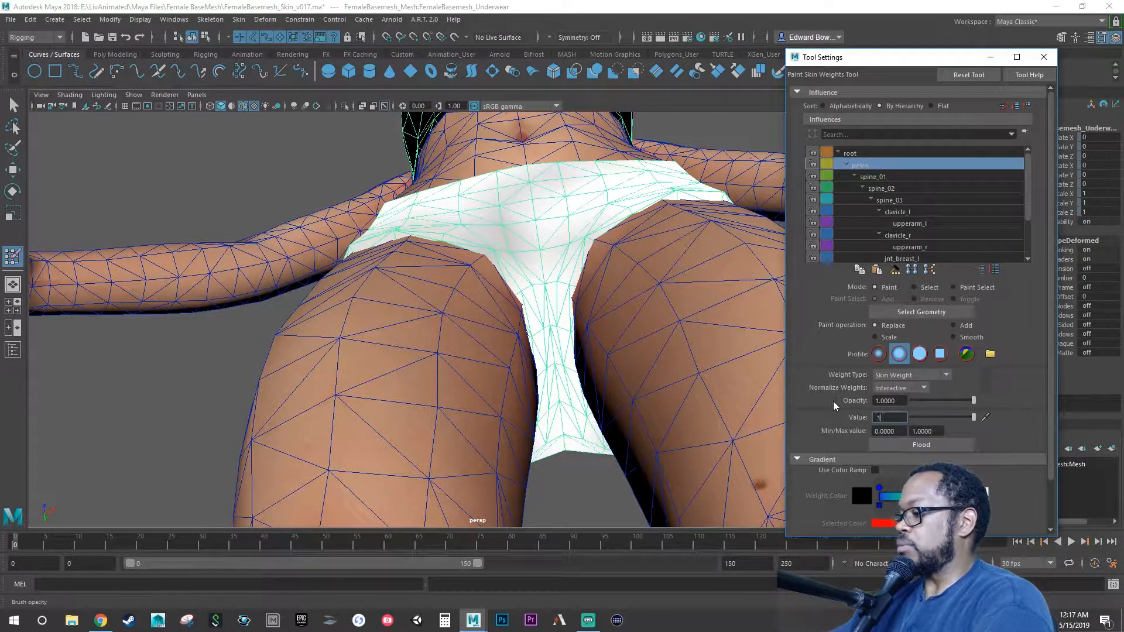
pyautogui.press('Return')
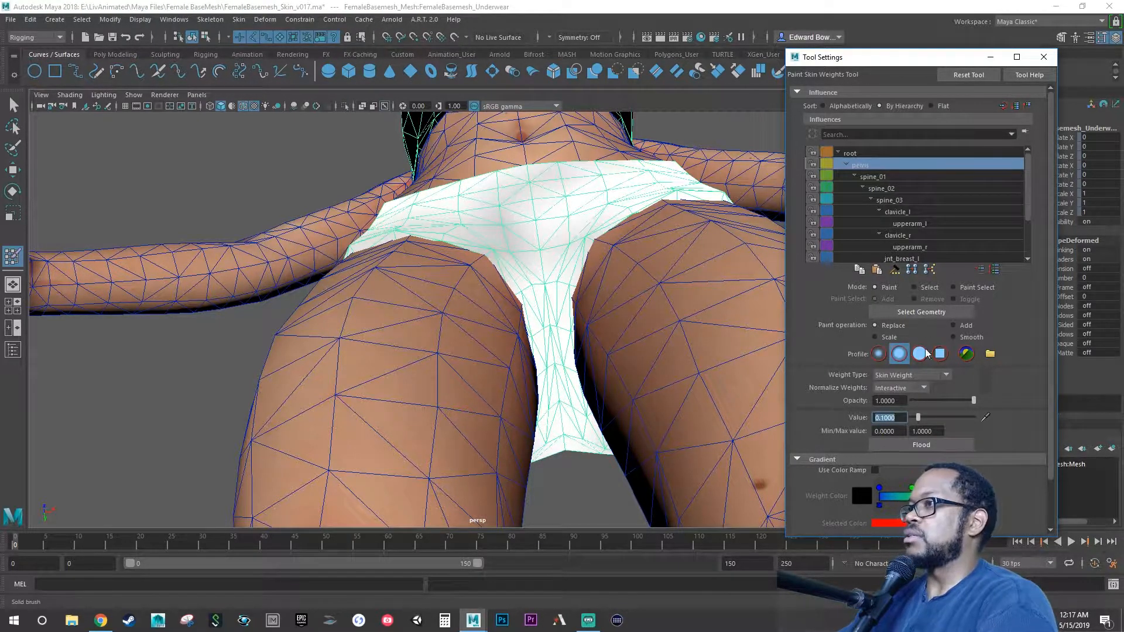
pyautogui.scroll(-2, 891, 220)
pyautogui.click(874, 258)
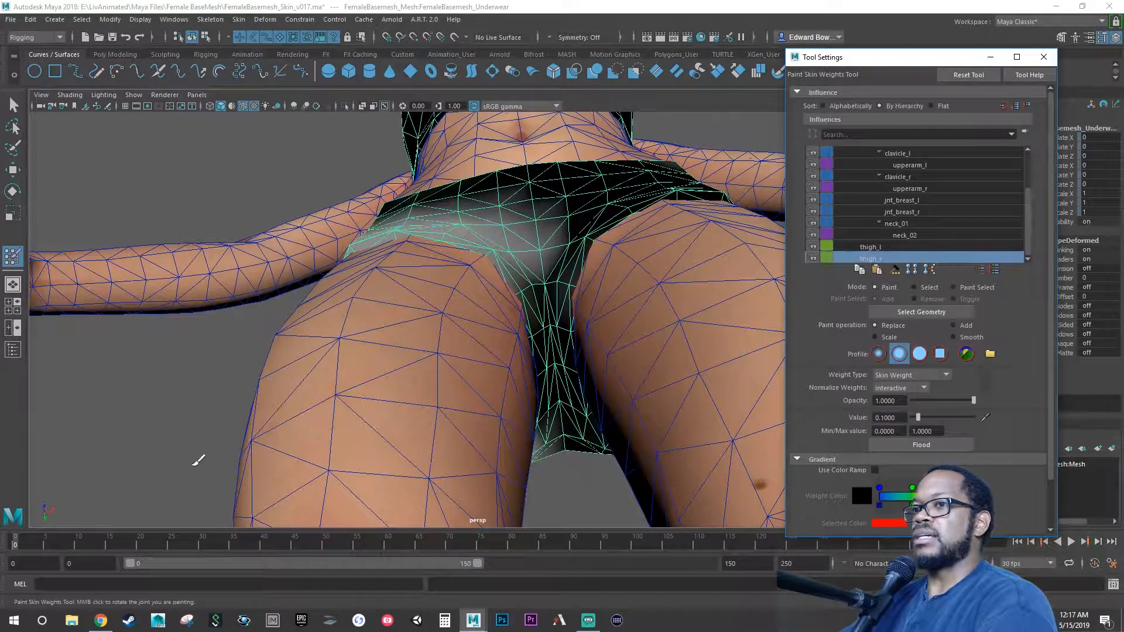
pyautogui.moveTo(25, 545); pyautogui.dragTo(221, 556)
pyautogui.moveTo(205, 556); pyautogui.dragTo(199, 557)
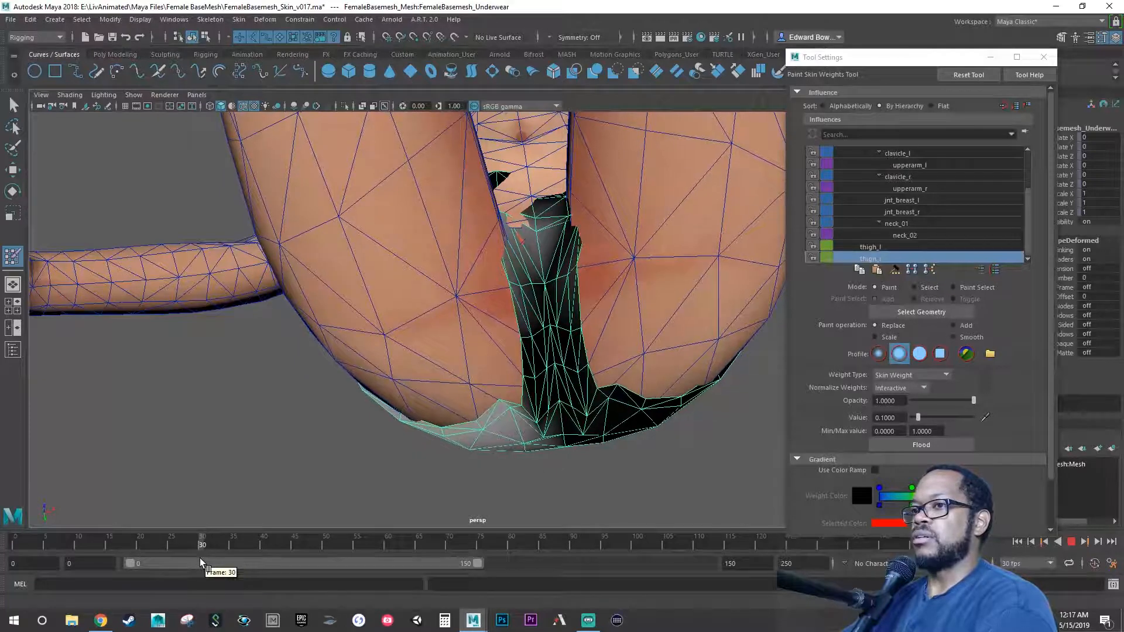
pyautogui.keyDown('alt'); pyautogui.moveTo(598, 339); pyautogui.dragTo(614, 288); pyautogui.keyUp('alt')
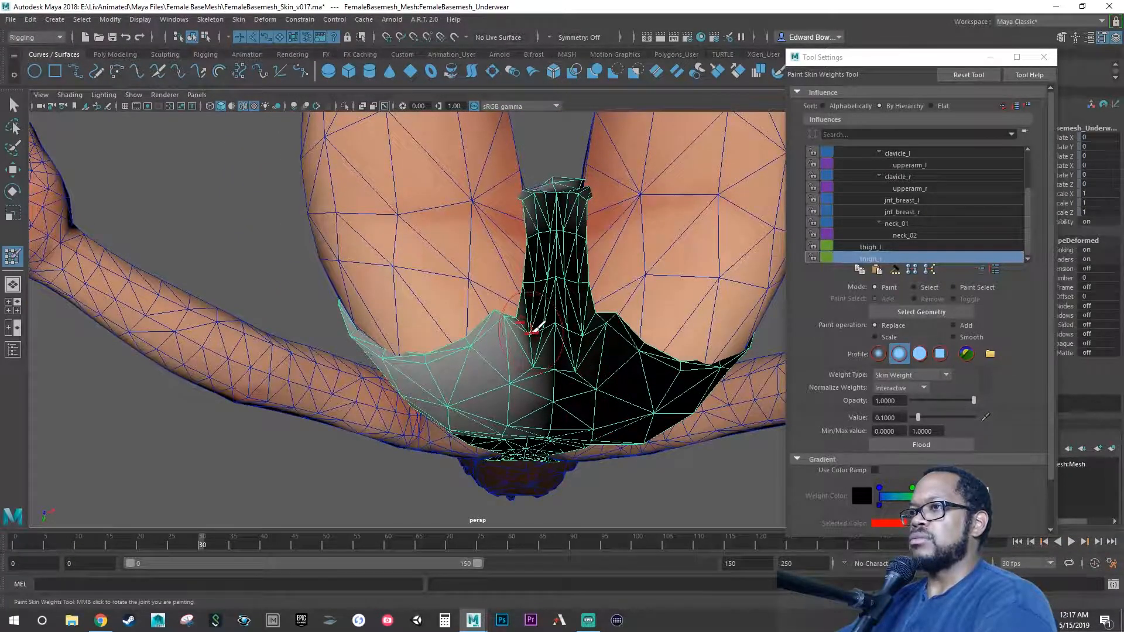
pyautogui.moveTo(534, 329)
pyautogui.mouseDown()
pyautogui.moveTo(534, 318)
pyautogui.moveTo(508, 322)
pyautogui.moveTo(497, 339)
pyautogui.moveTo(472, 337)
pyautogui.mouseUp()
# Step: Set the paint value to 0.25 and paint the right thigh's influence along the right rear leg opening and up the crotch strip's edge
pyautogui.moveTo(898, 417); pyautogui.dragTo(837, 417)
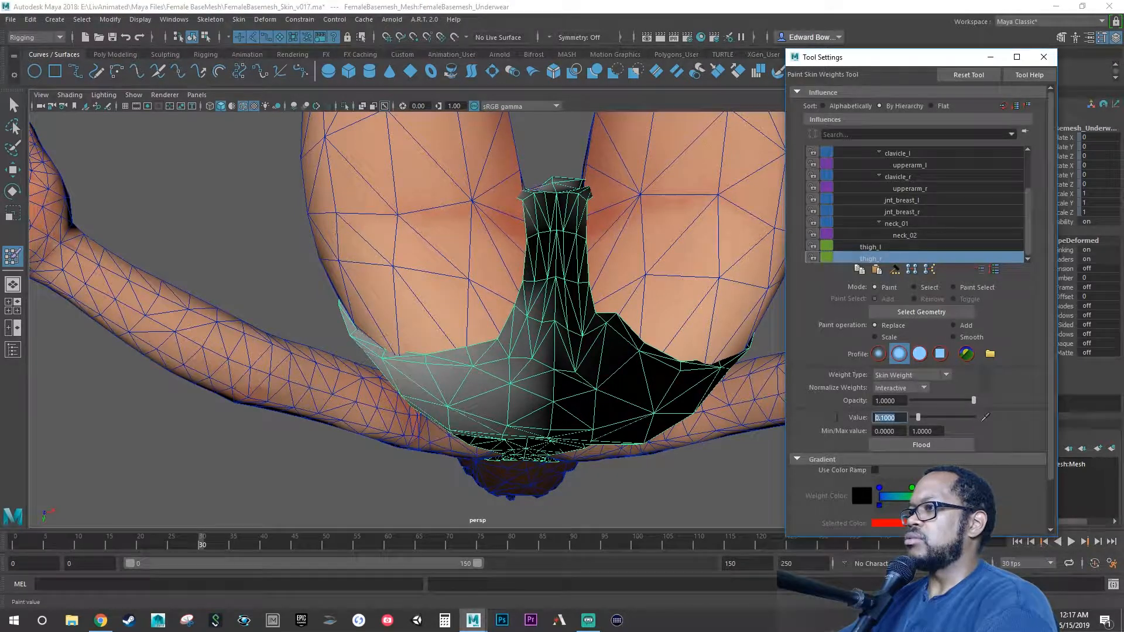
pyautogui.write('0.25')
pyautogui.press('Return')
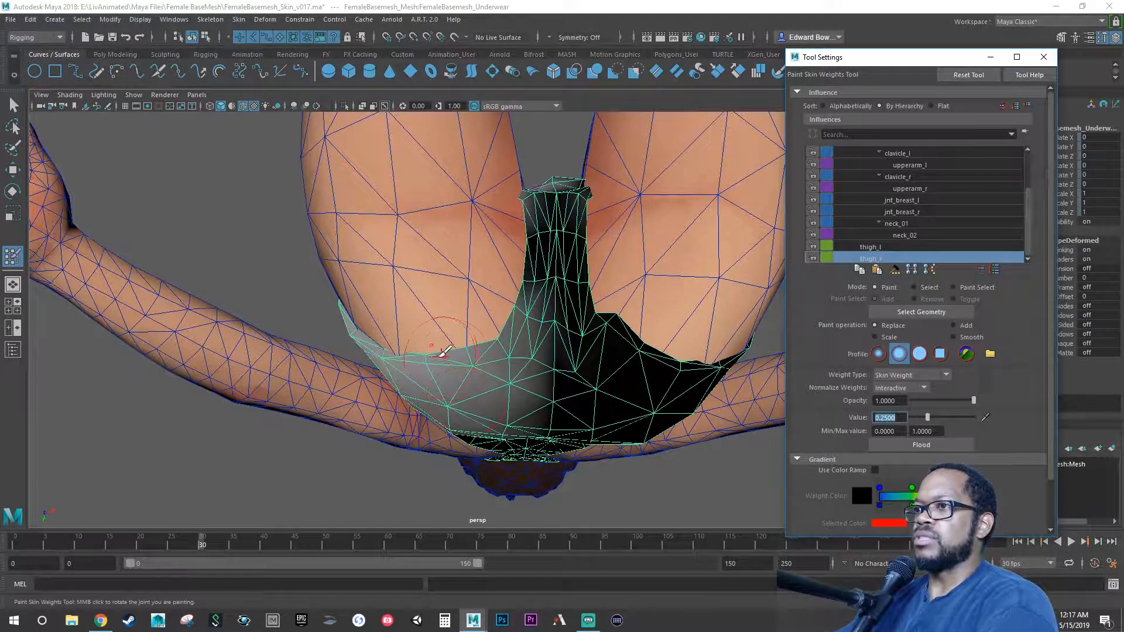
pyautogui.moveTo(438, 357)
pyautogui.mouseDown()
pyautogui.moveTo(429, 360)
pyautogui.moveTo(513, 311)
pyautogui.moveTo(528, 278)
pyautogui.mouseUp()
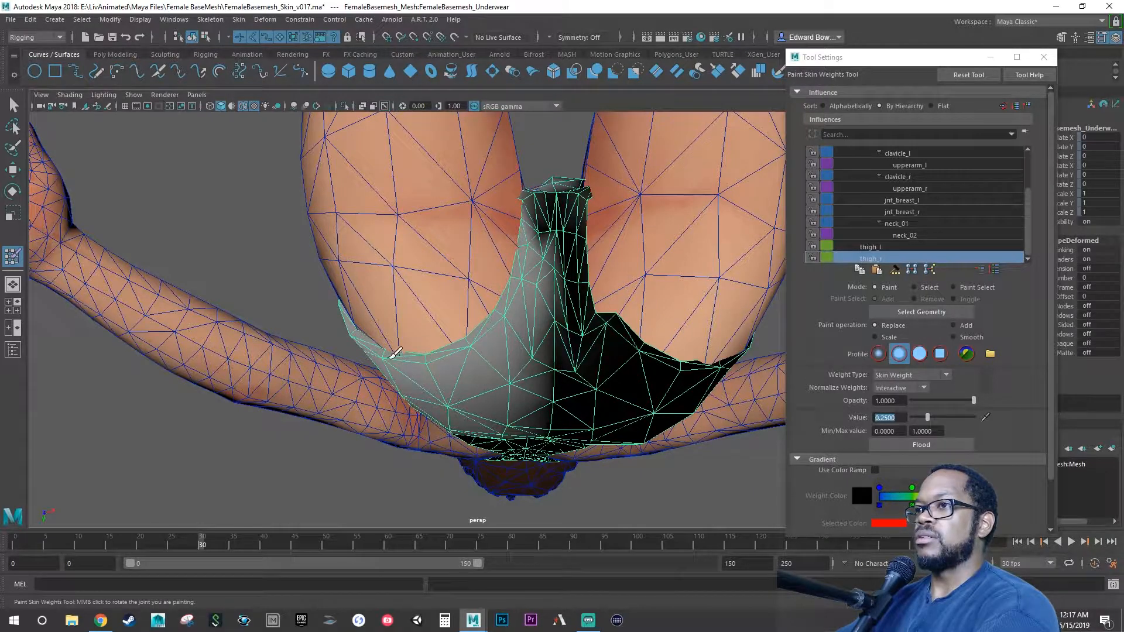
# Step: Paint the left thigh's influence at 0.25 along the left side of the crotch strip and rear leg opening, and touch up the right thigh's side
pyautogui.click(870, 247)
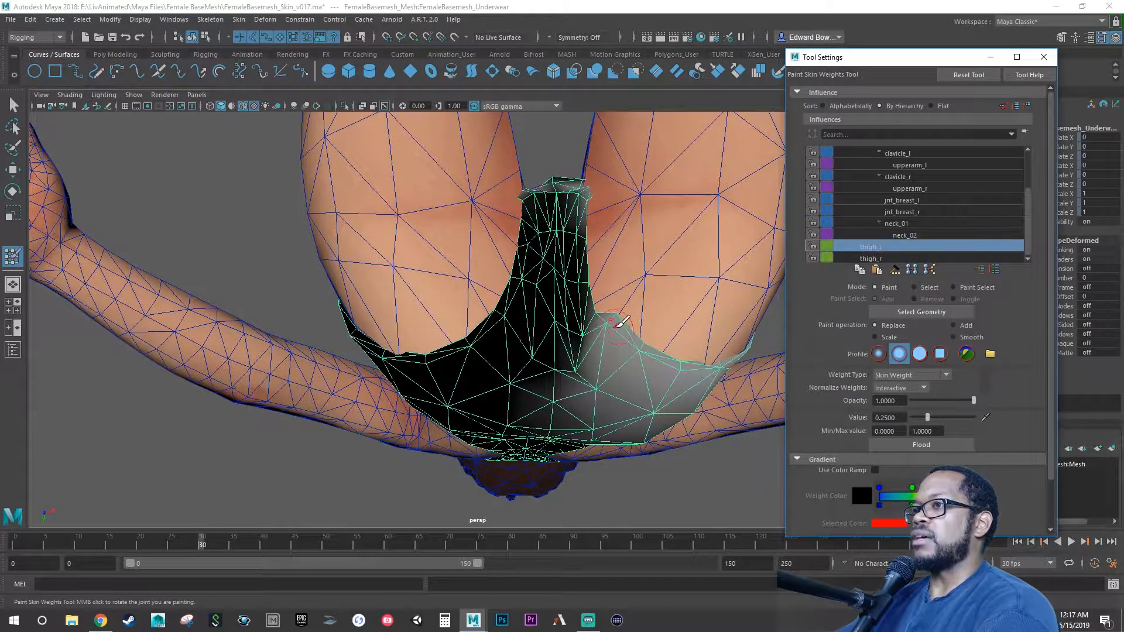
pyautogui.moveTo(588, 301)
pyautogui.mouseDown()
pyautogui.moveTo(585, 318)
pyautogui.moveTo(585, 209)
pyautogui.mouseUp()
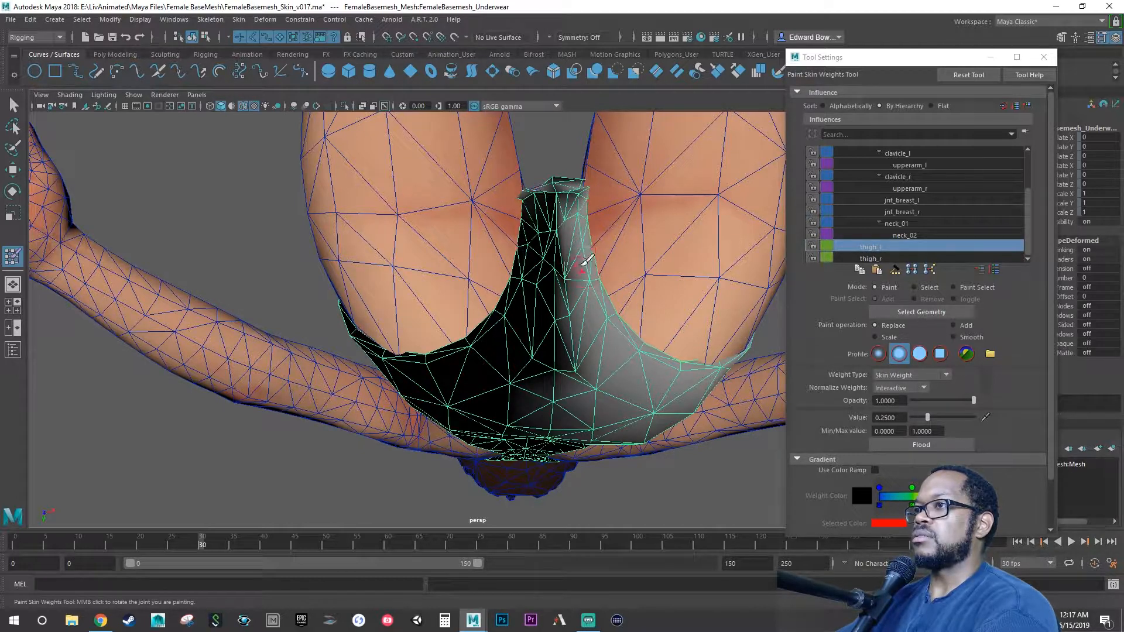
pyautogui.moveTo(581, 265)
pyautogui.mouseDown()
pyautogui.moveTo(583, 357)
pyautogui.moveTo(582, 322)
pyautogui.mouseUp()
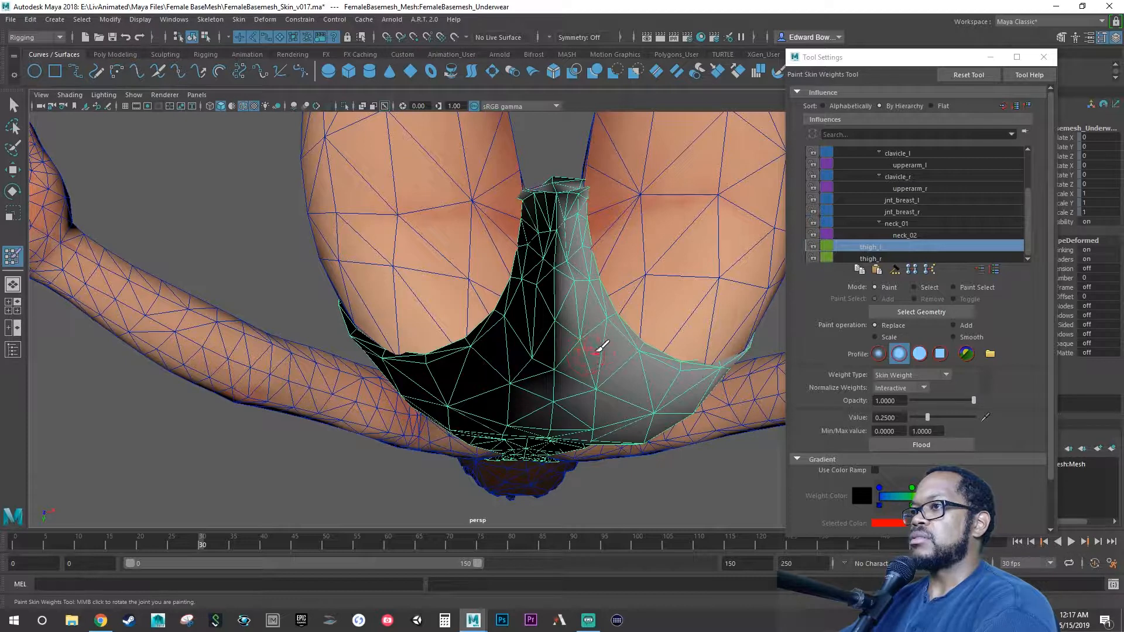
pyautogui.click(869, 258)
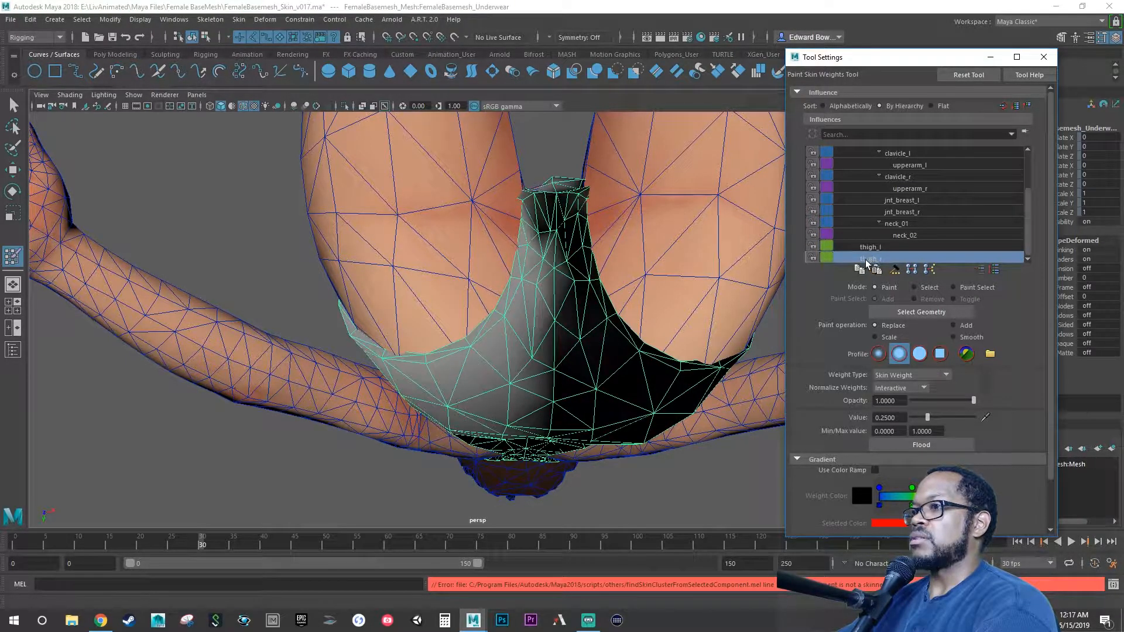
pyautogui.moveTo(531, 331)
pyautogui.mouseDown()
pyautogui.moveTo(522, 357)
pyautogui.moveTo(543, 275)
pyautogui.moveTo(532, 286)
pyautogui.moveTo(537, 206)
pyautogui.moveTo(533, 288)
pyautogui.mouseUp()
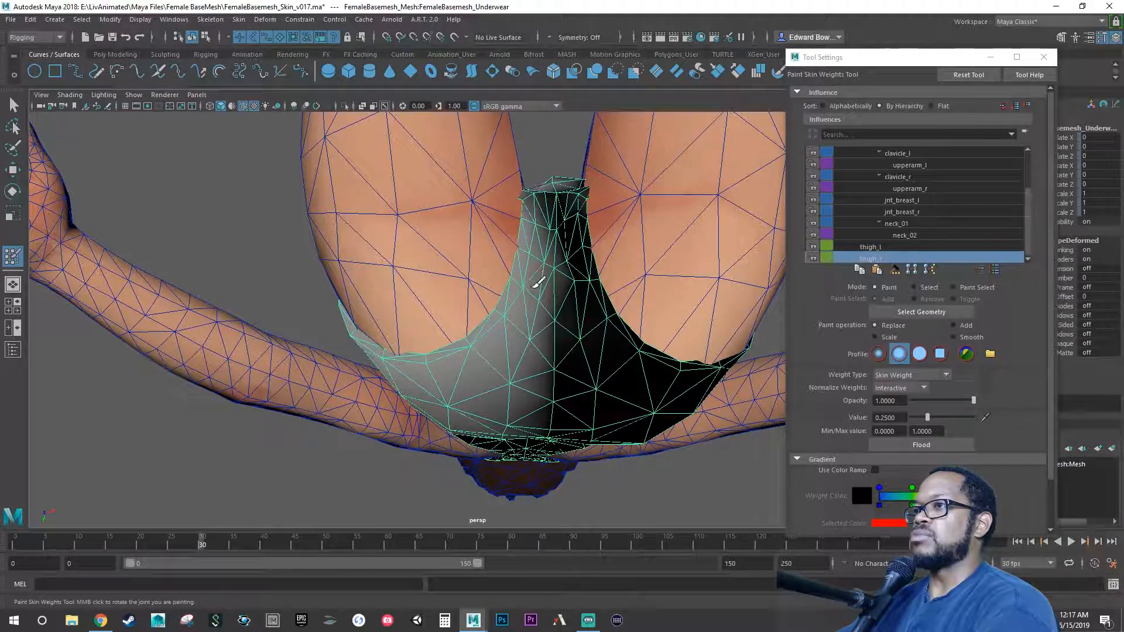
# Step: Move the timeline to frame 18 and paint the pelvis influence at 1 across the front centre of the briefs' waistband
pyautogui.keyDown('alt'); pyautogui.moveTo(626, 300); pyautogui.dragTo(630, 386); pyautogui.keyUp('alt')
pyautogui.moveTo(209, 542); pyautogui.dragTo(128, 534)
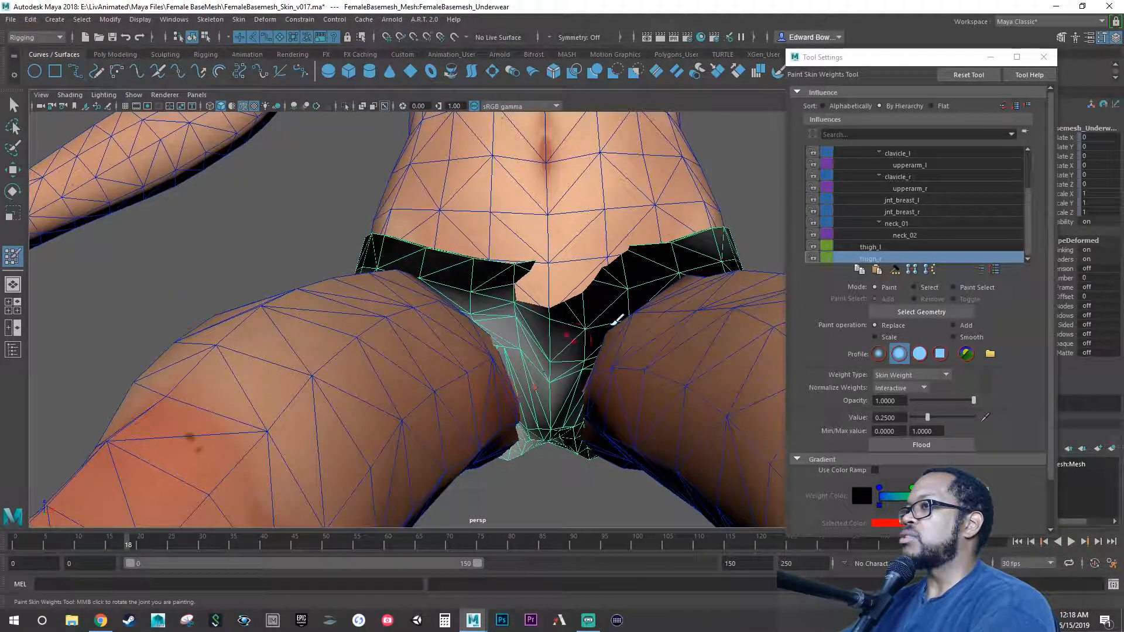
pyautogui.scroll(3, 925, 199)
pyautogui.click(858, 165)
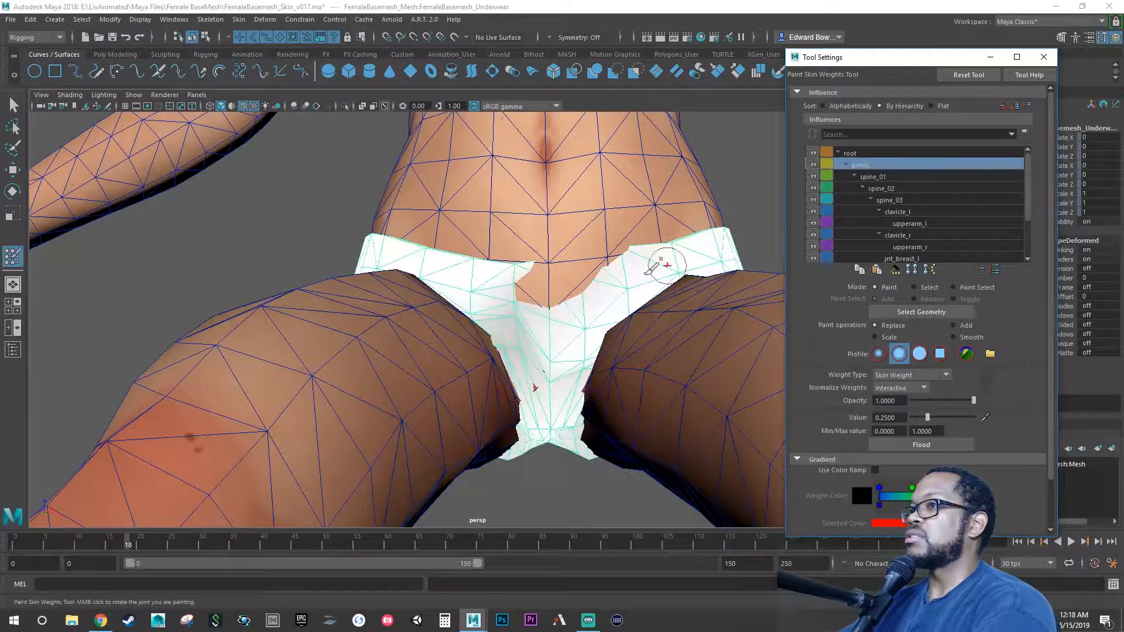
pyautogui.moveTo(928, 417); pyautogui.dragTo(934, 418)
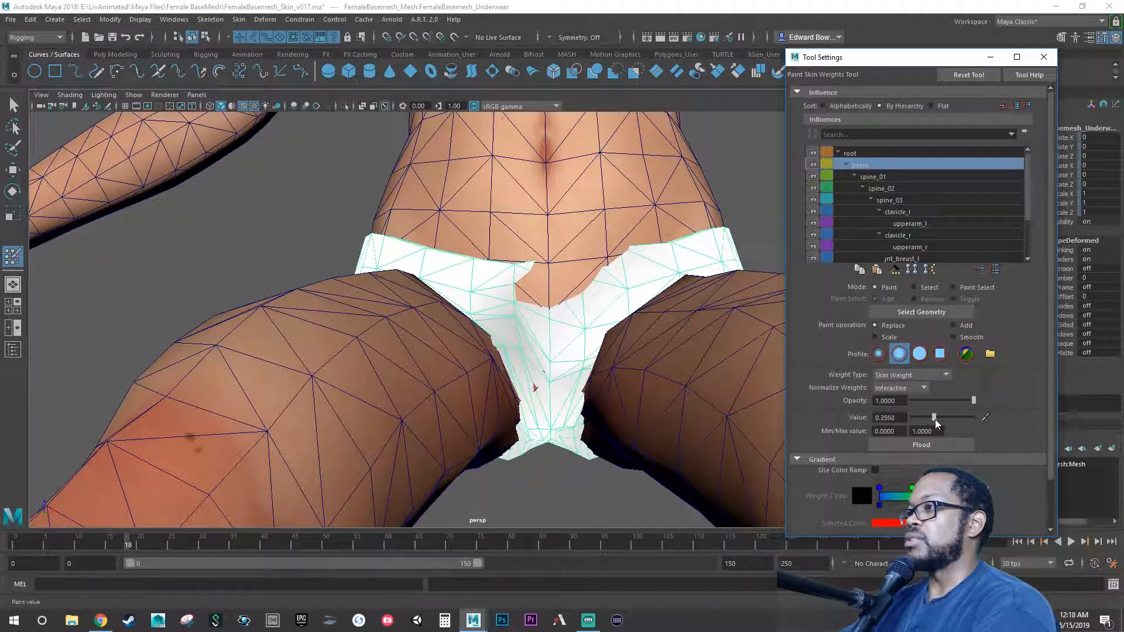
pyautogui.moveTo(524, 281)
pyautogui.mouseDown()
pyautogui.moveTo(550, 292)
pyautogui.moveTo(560, 272)
pyautogui.moveTo(614, 246)
pyautogui.moveTo(561, 255)
pyautogui.mouseUp()
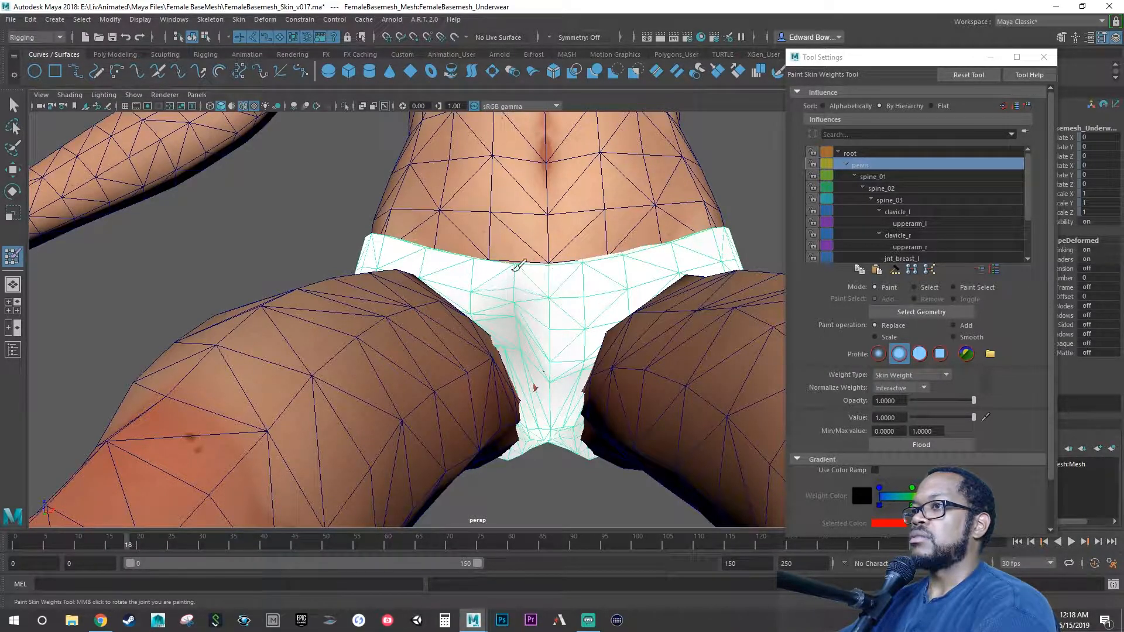